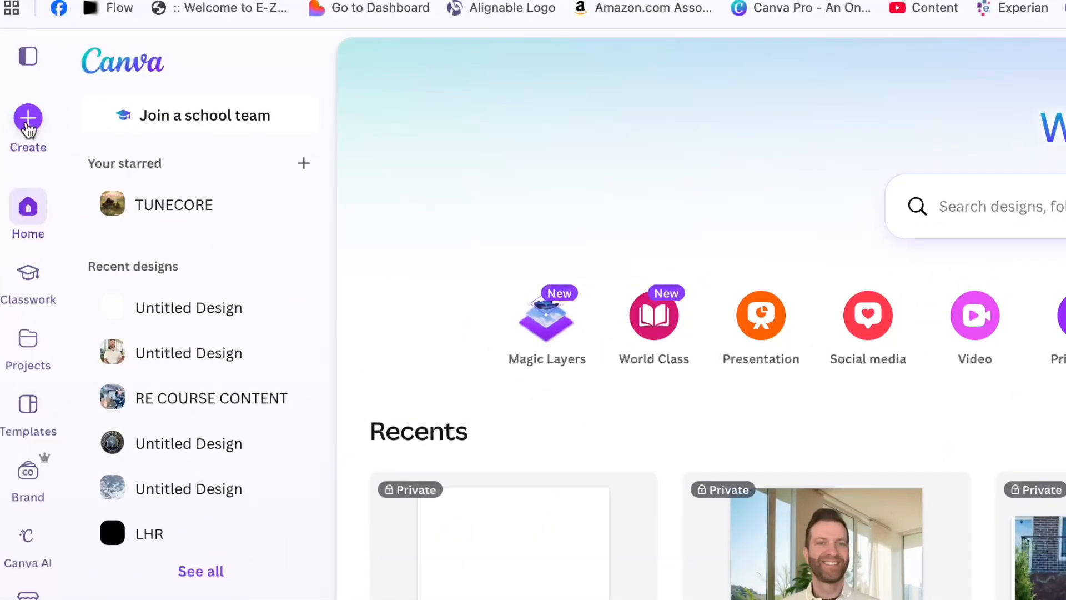
Look through the design types, search them for "logo", and create a blank 2000 × 2000 px Logo design.
click(26, 121)
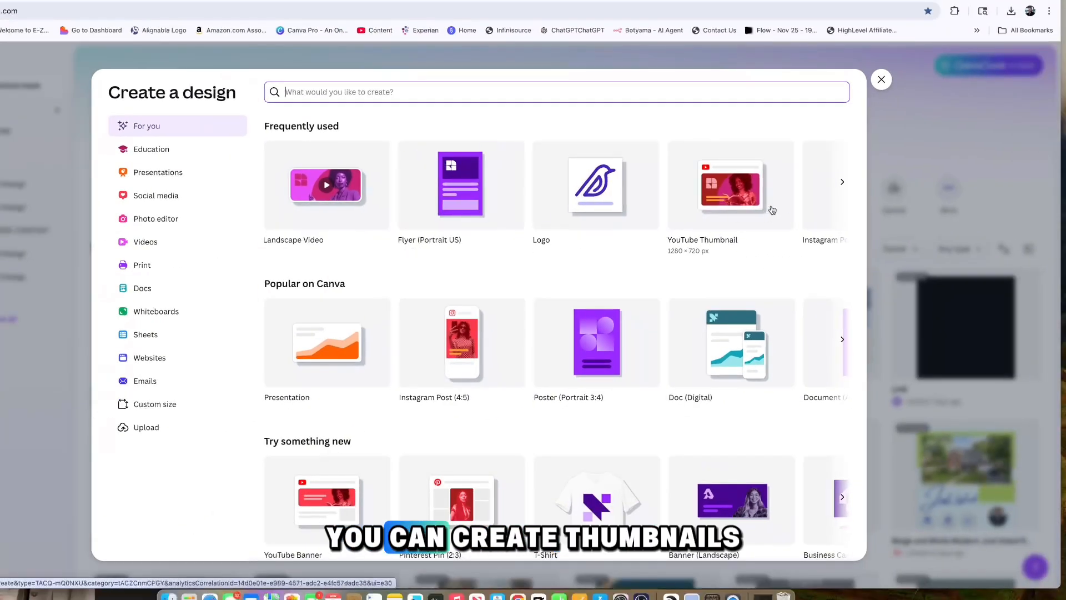
scroll(793, 213, right, 3)
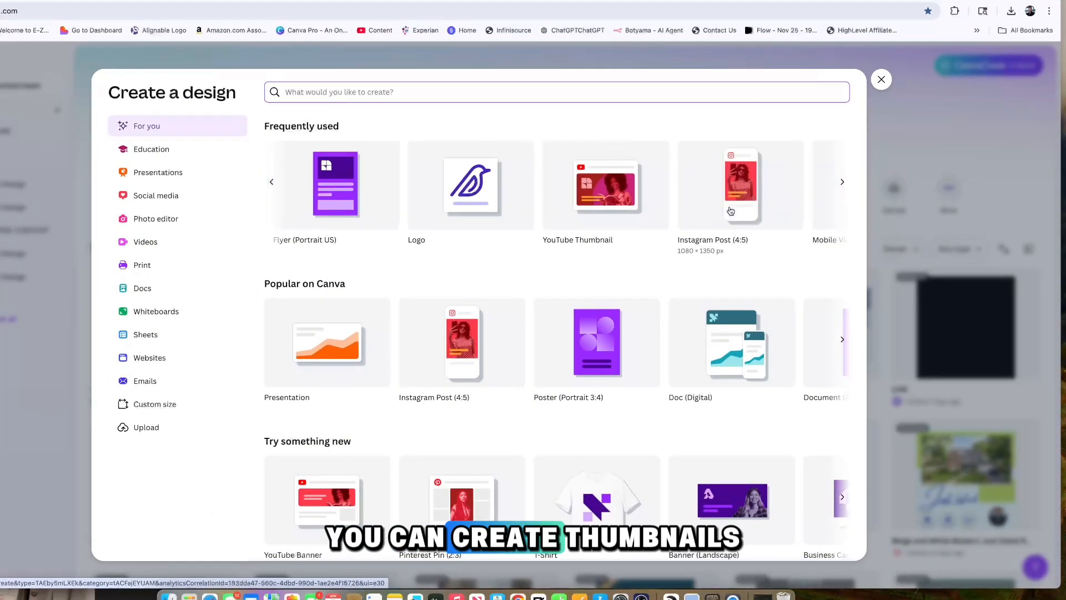
scroll(731, 211, right, 2)
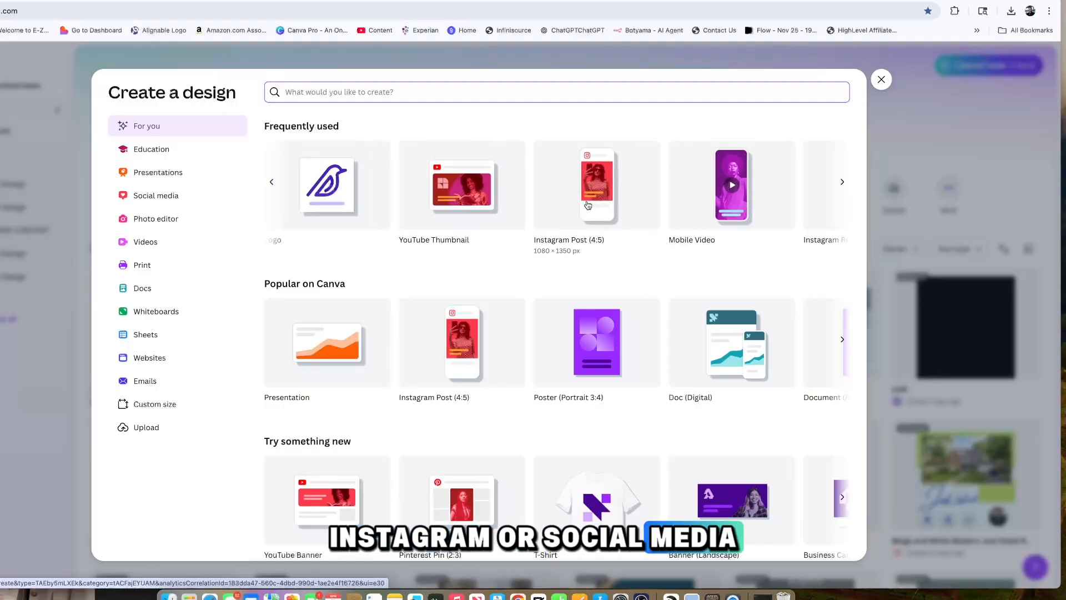
scroll(592, 206, right, 3)
scroll(604, 206, left, 3)
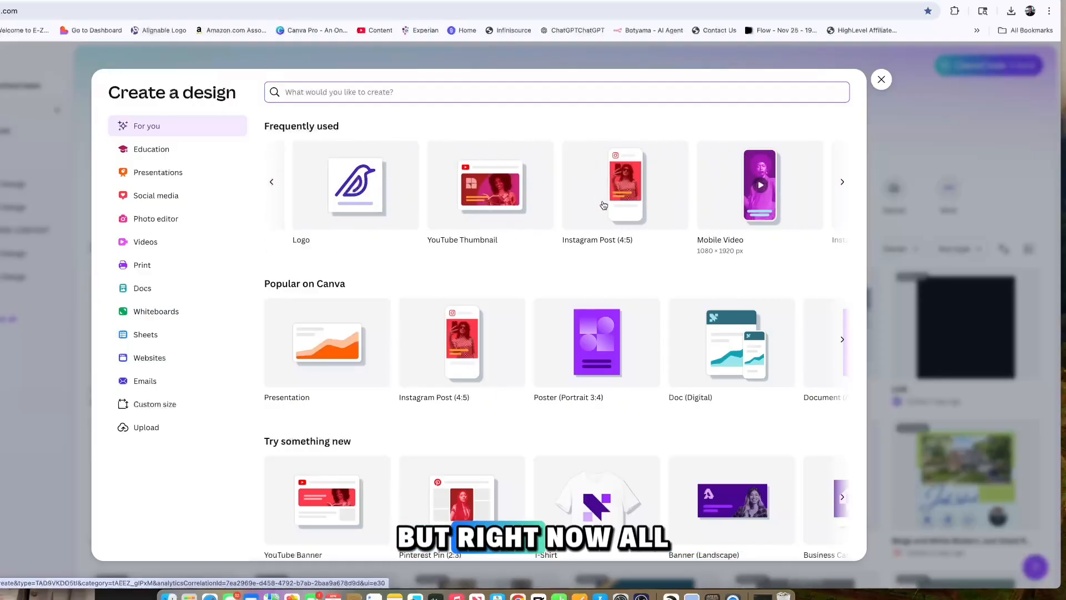
scroll(604, 206, left, 3)
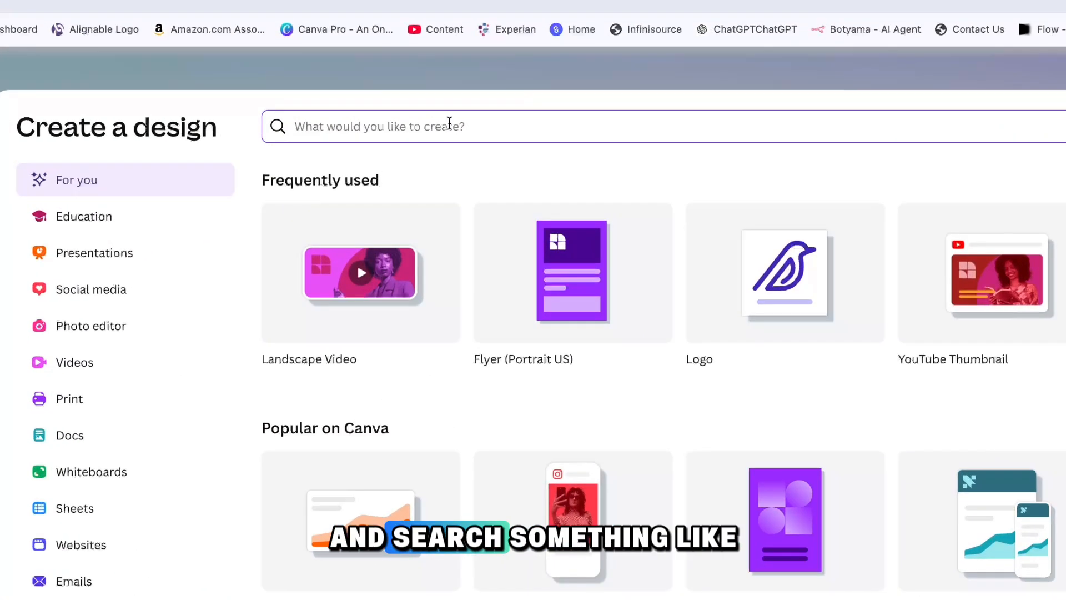
text(logo)
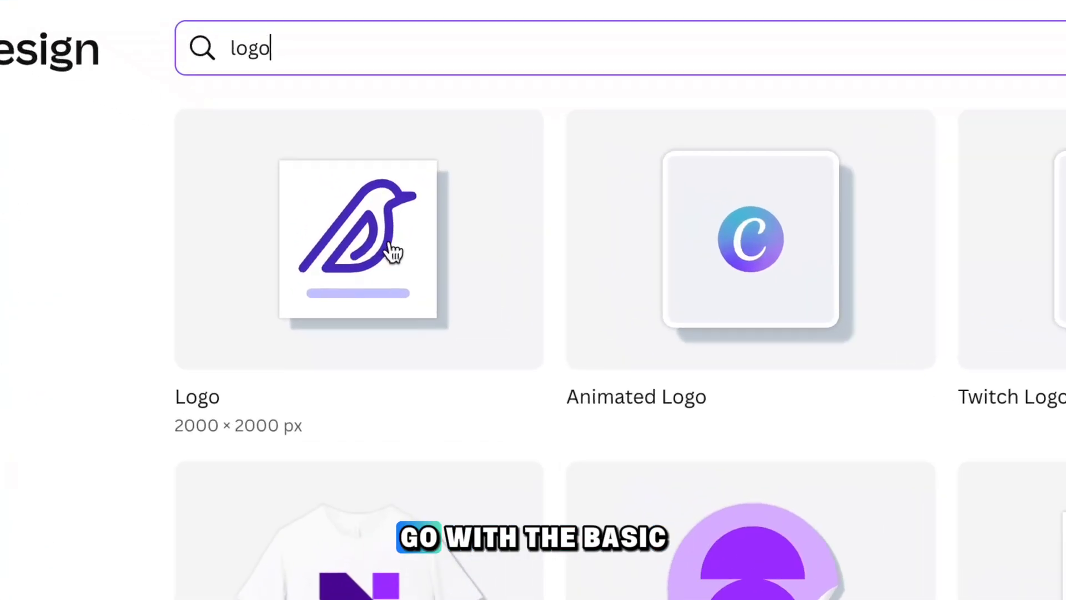
click(369, 246)
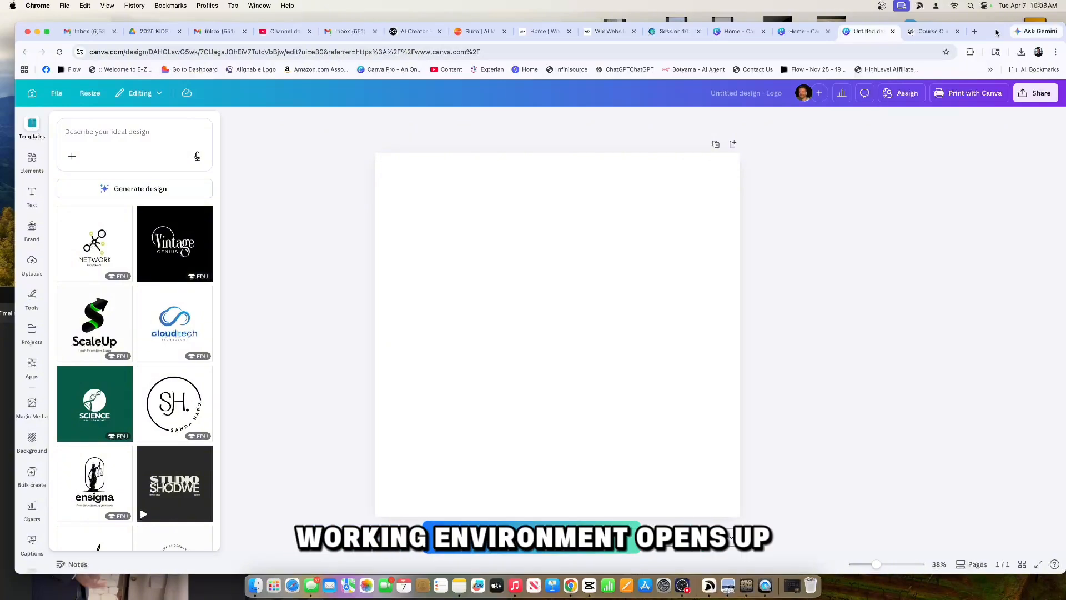
Search the logo templates for "dog walking" and browse the matching designs.
click(31, 158)
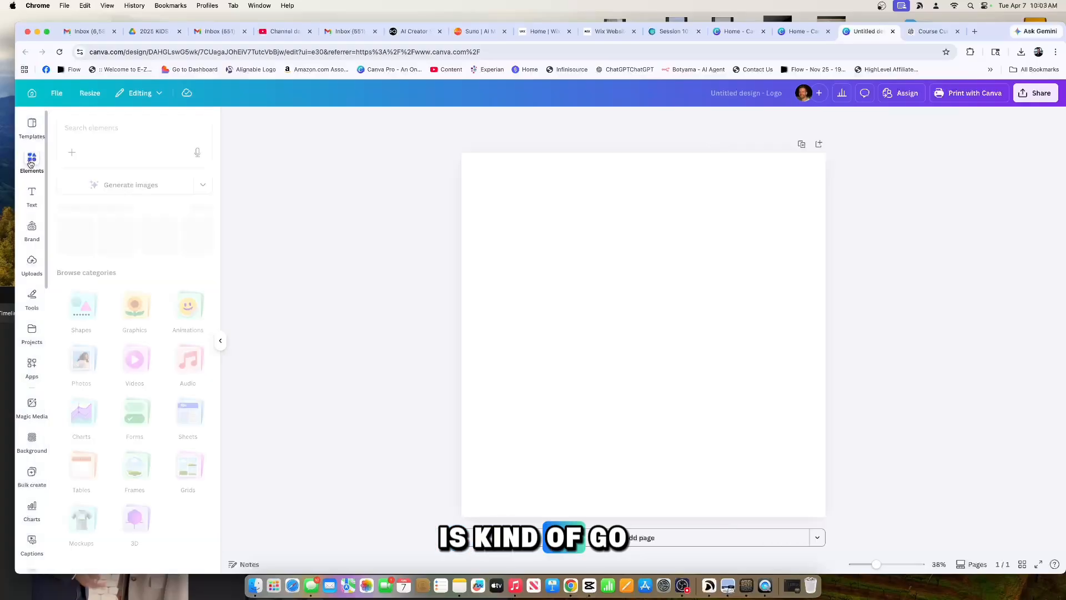
click(32, 191)
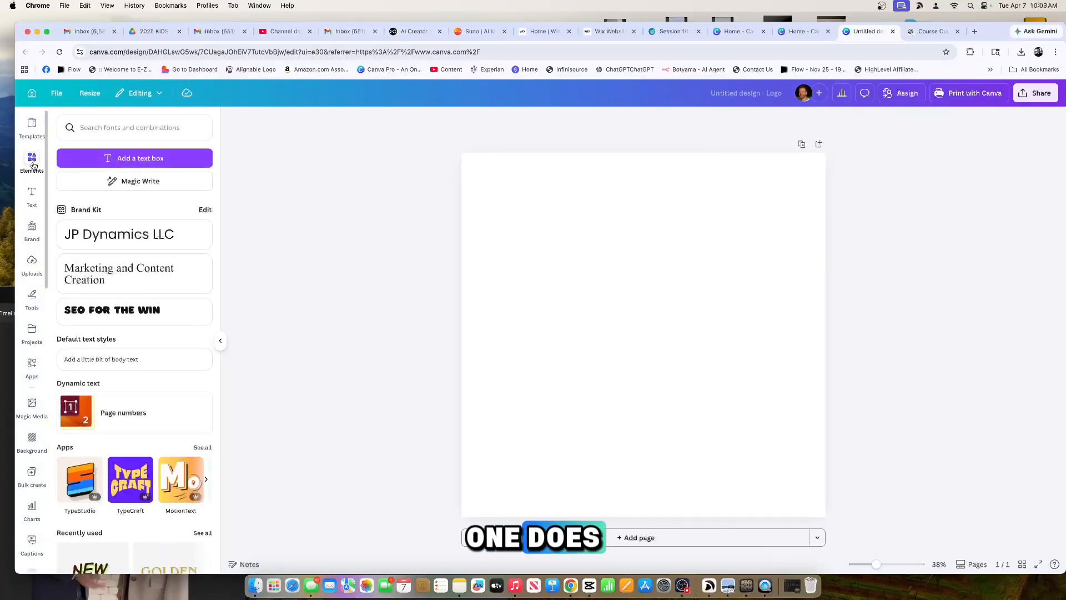
click(32, 159)
click(33, 137)
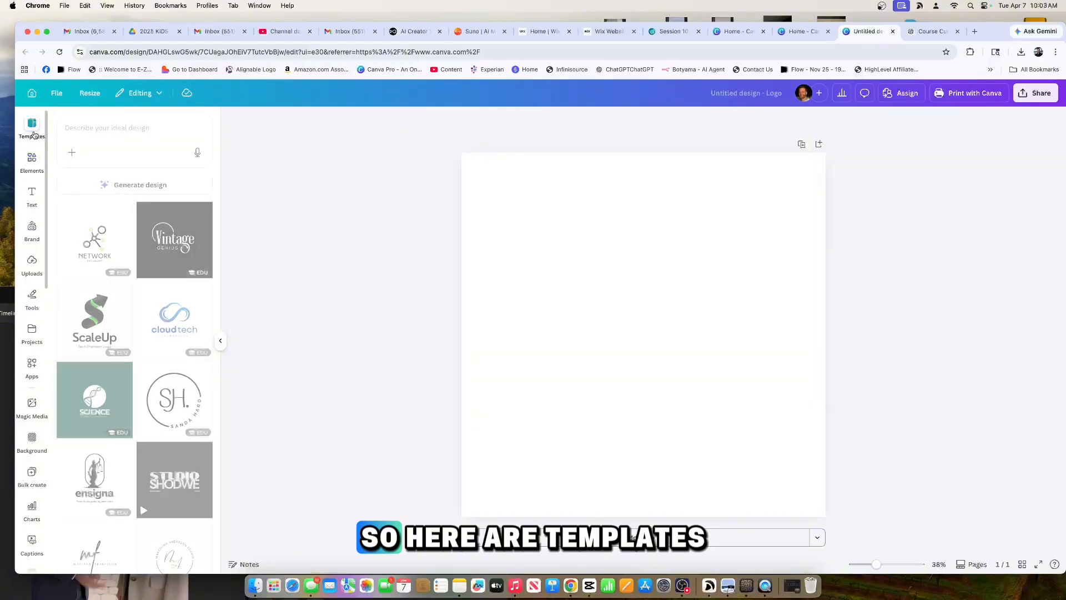
click(90, 131)
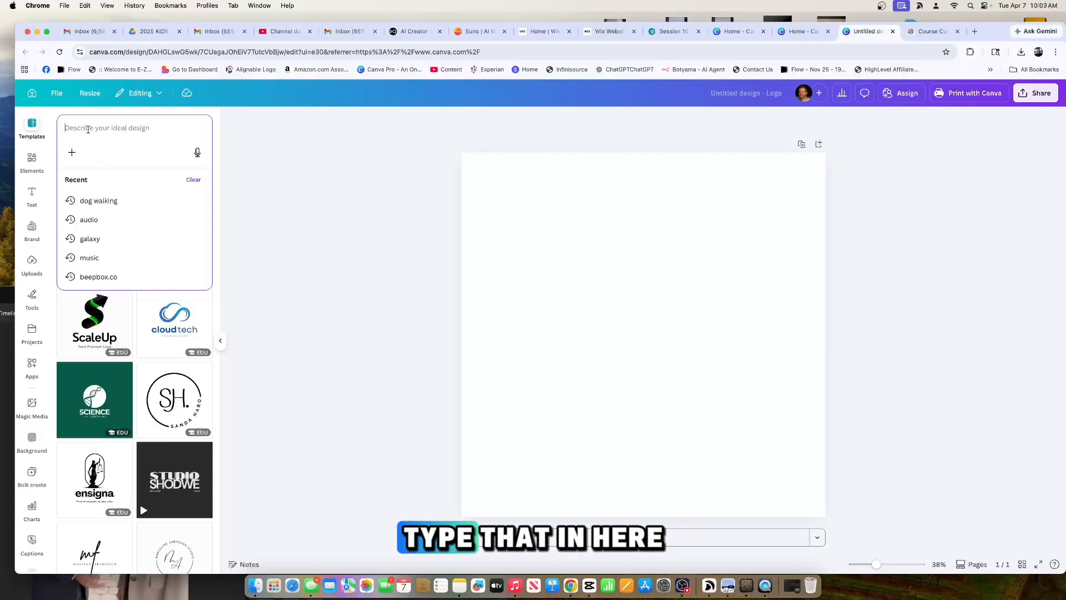
click(102, 201)
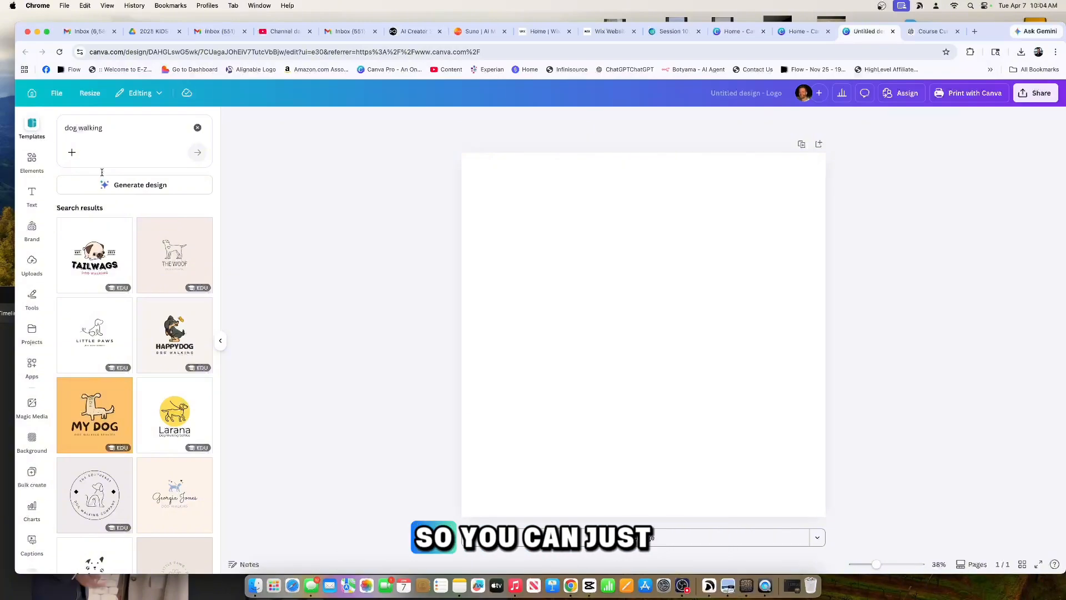
scroll(141, 253, down, 8)
scroll(136, 249, up, 9)
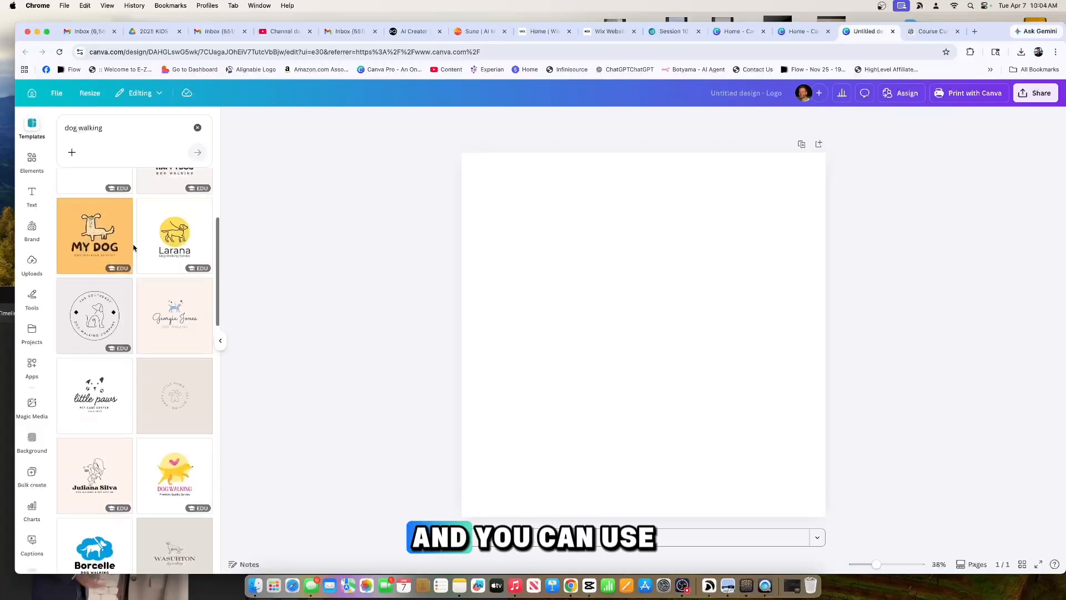
scroll(133, 247, up, 1)
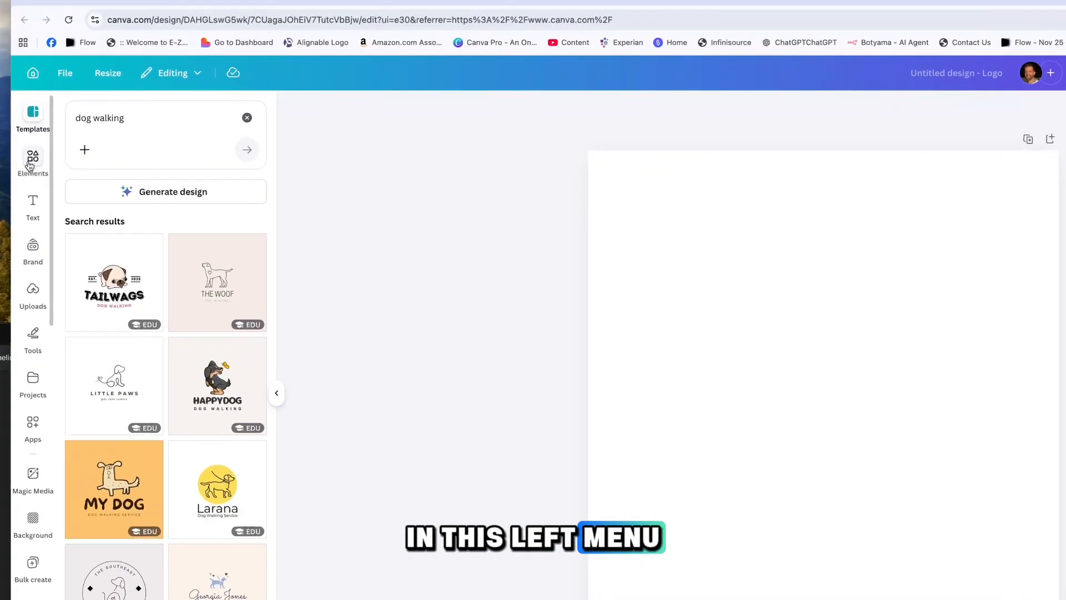
Search the design elements for "dog" and browse the matching graphics.
click(30, 162)
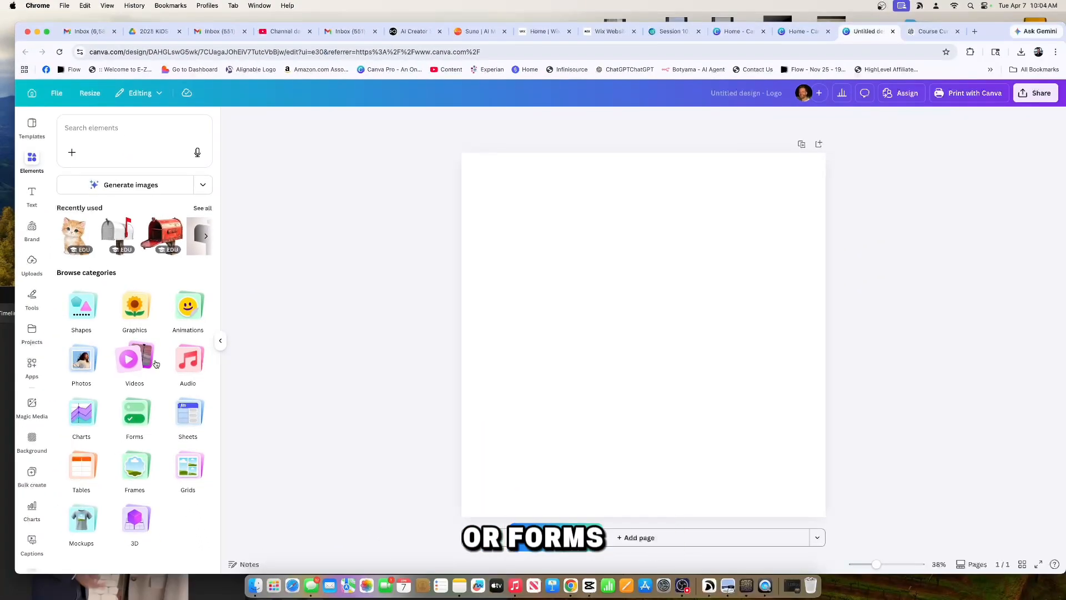
click(94, 127)
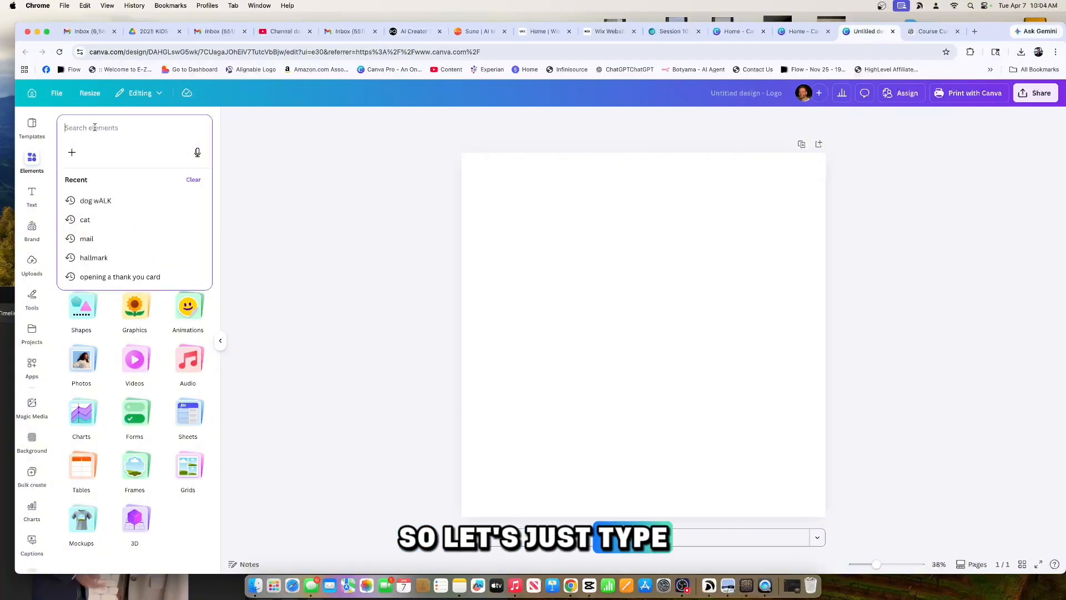
text(dog)
key(Return)
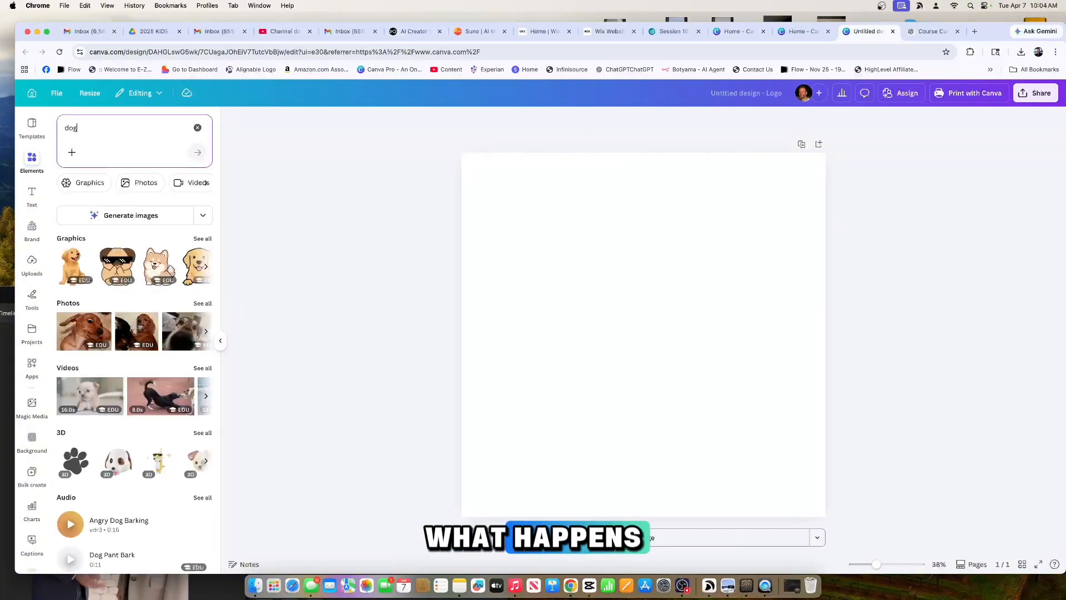
scroll(198, 255, right, 3)
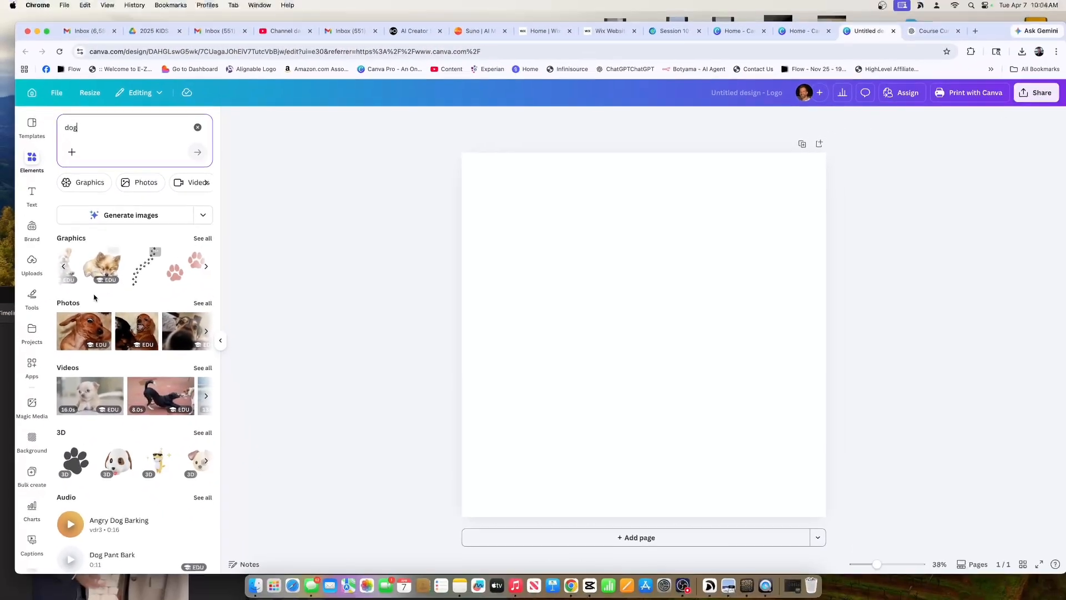
Try out the first brown puppy photo and the first white puppy video on the page, deleting each one.
click(86, 329)
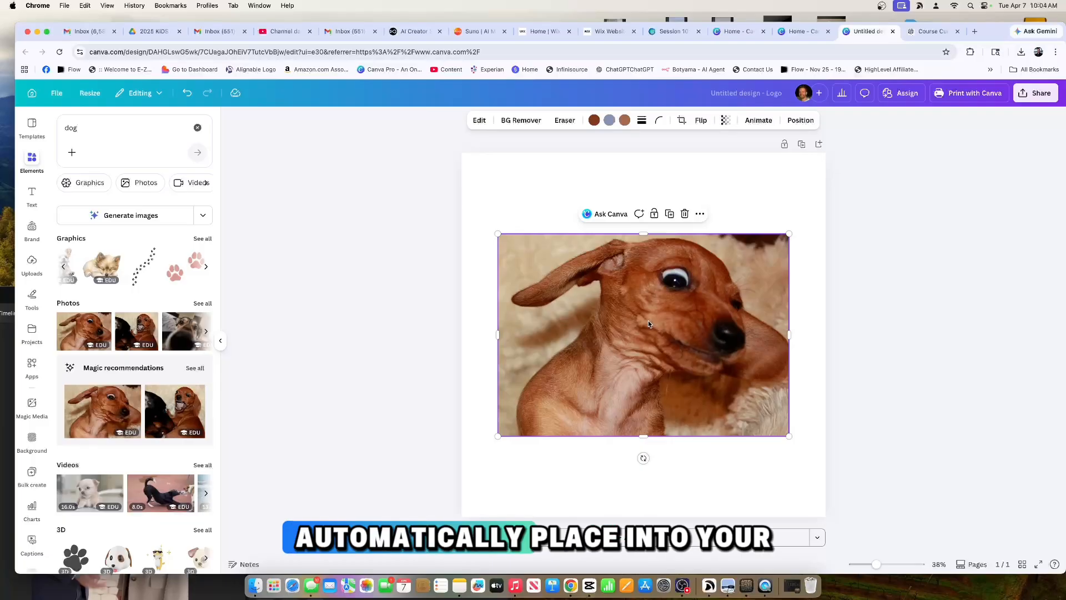
key(Delete)
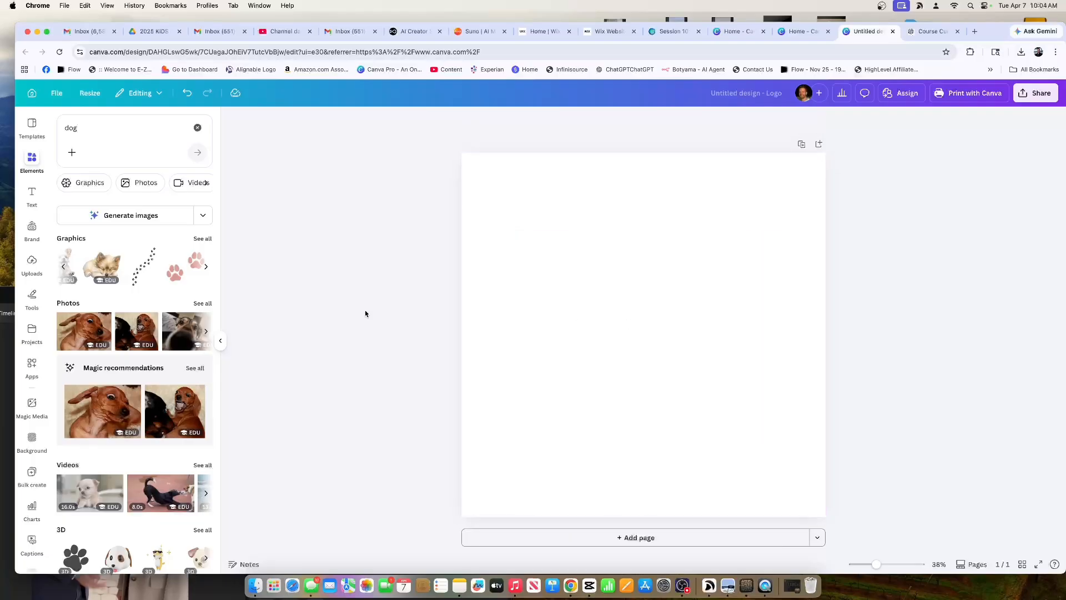
scroll(158, 276, down, 3)
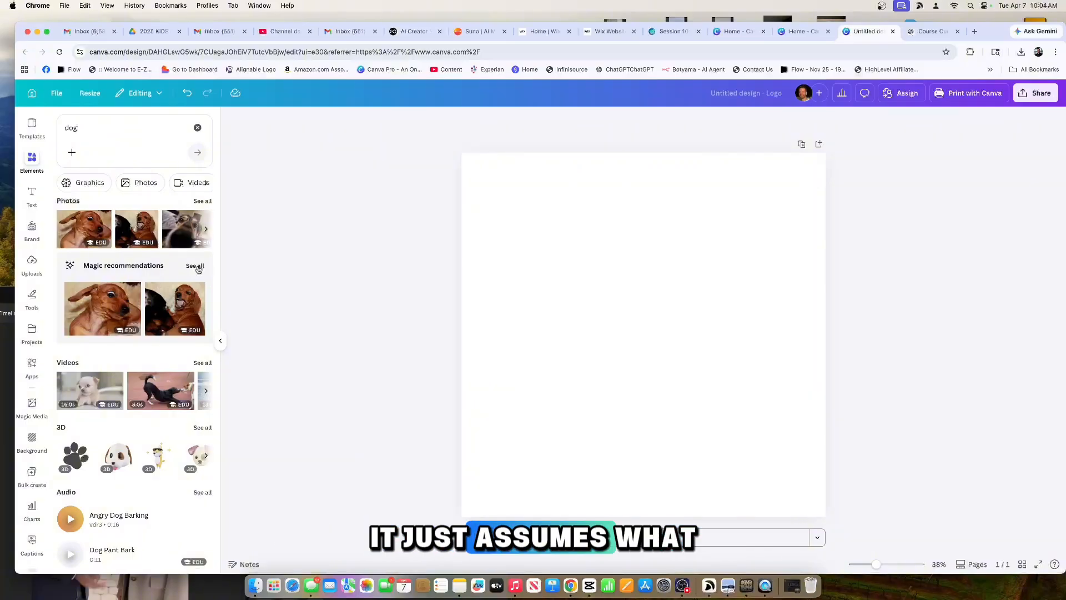
scroll(108, 295, down, 1)
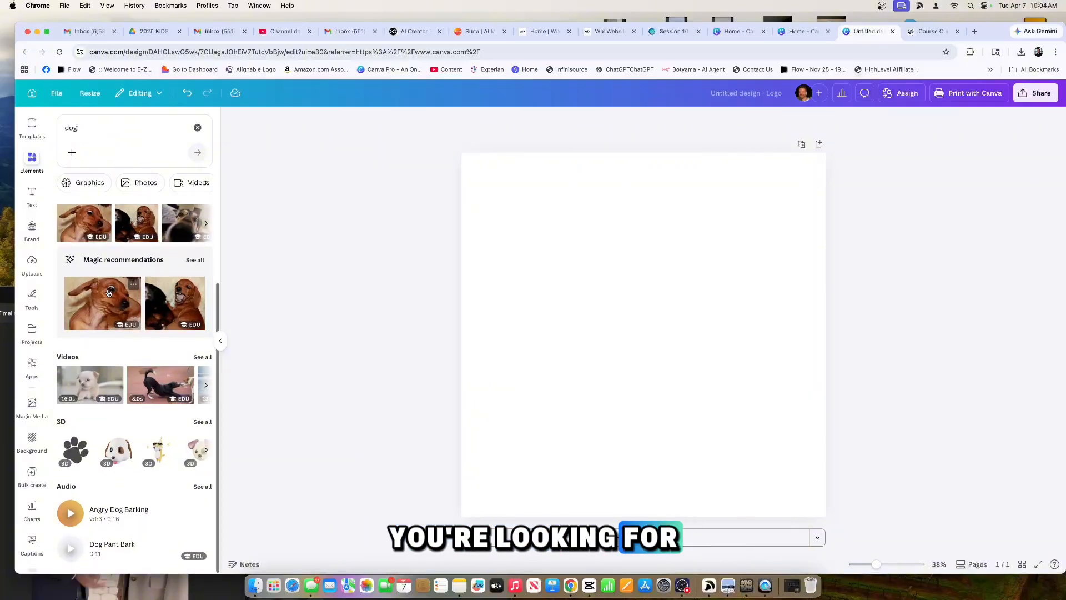
click(92, 387)
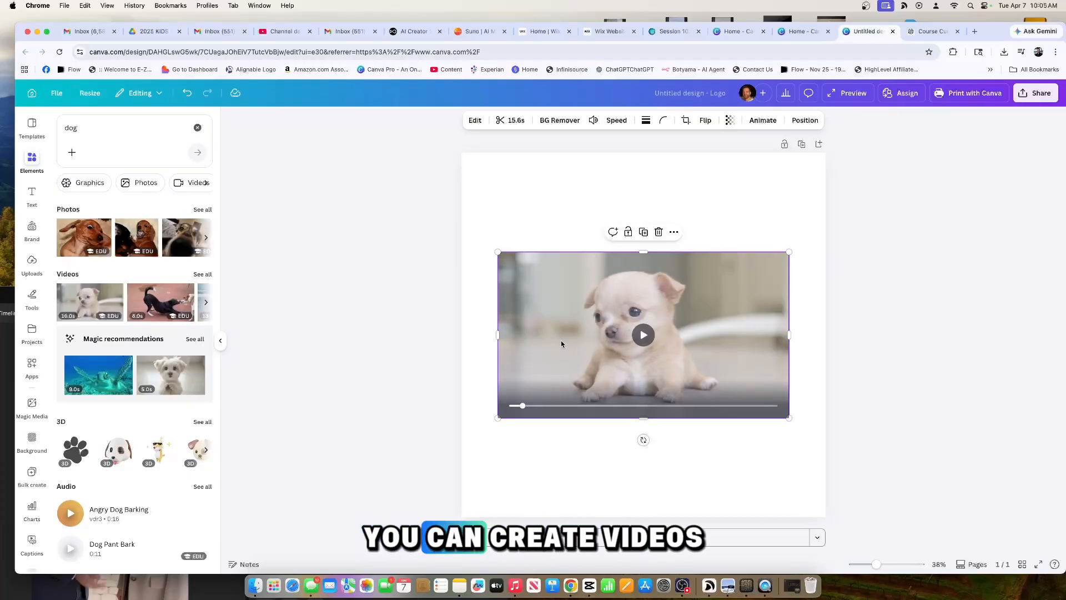
key(Delete)
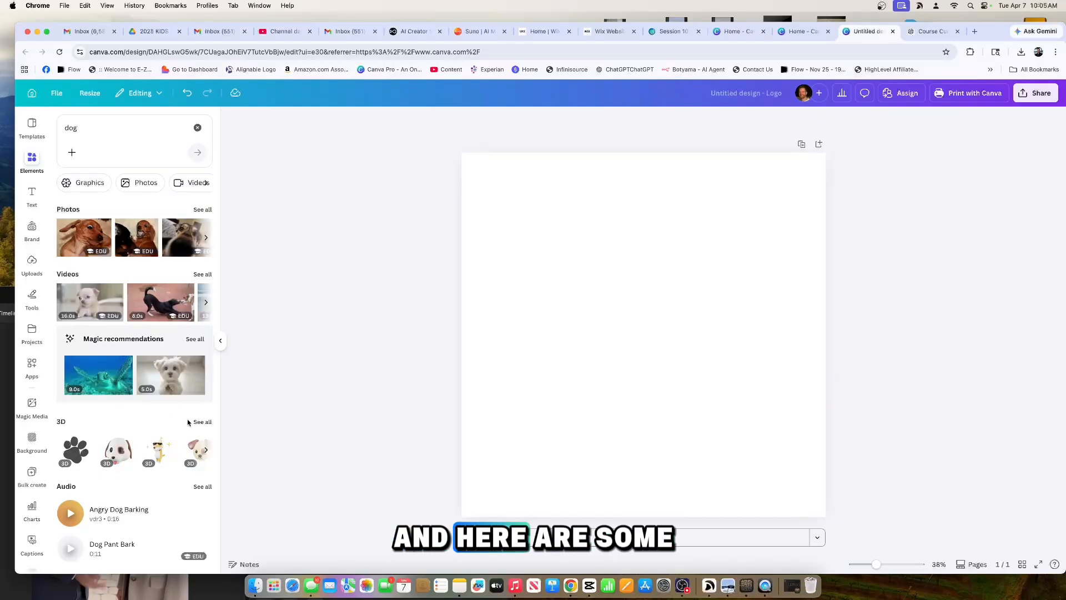
Try out the 3D spotted dog head on the page and delete it.
click(113, 451)
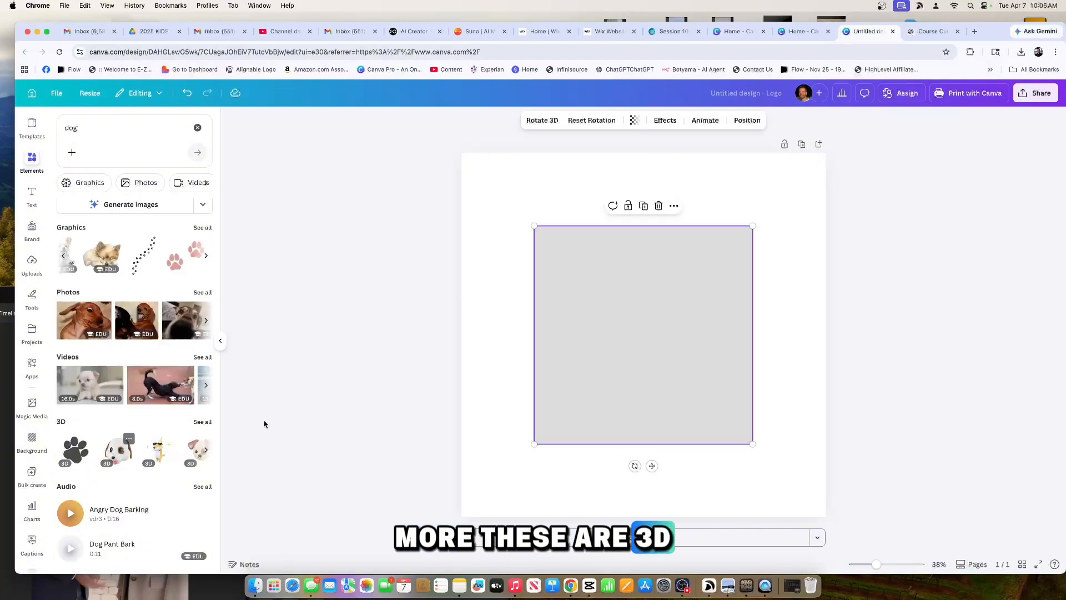
drag(643, 334, 608, 352)
key(BackSpace)
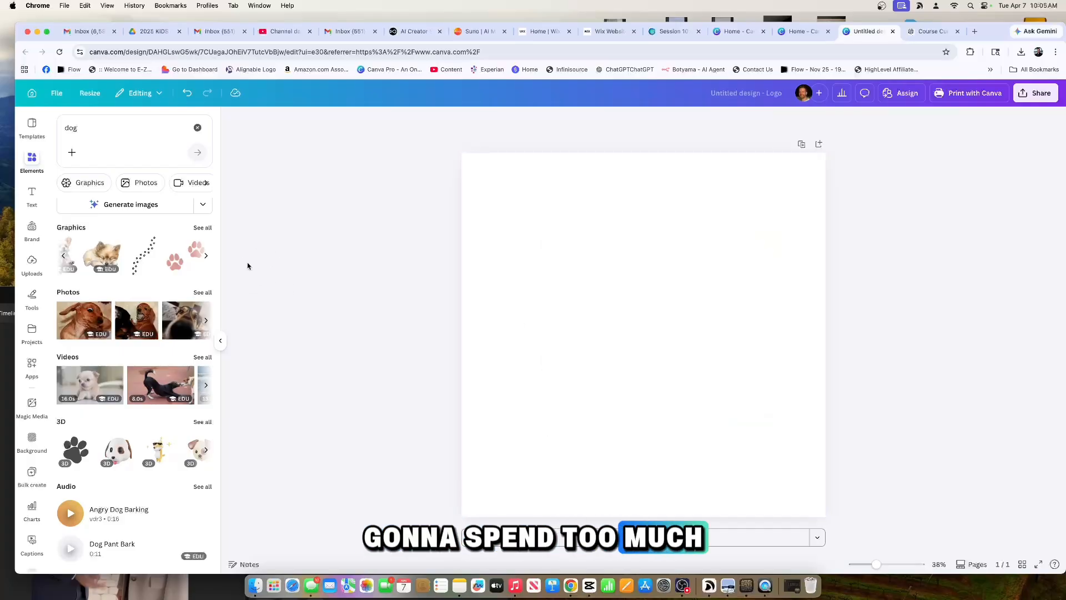
Examine the text options and the brand kit, and open the brand template publishing options.
click(32, 195)
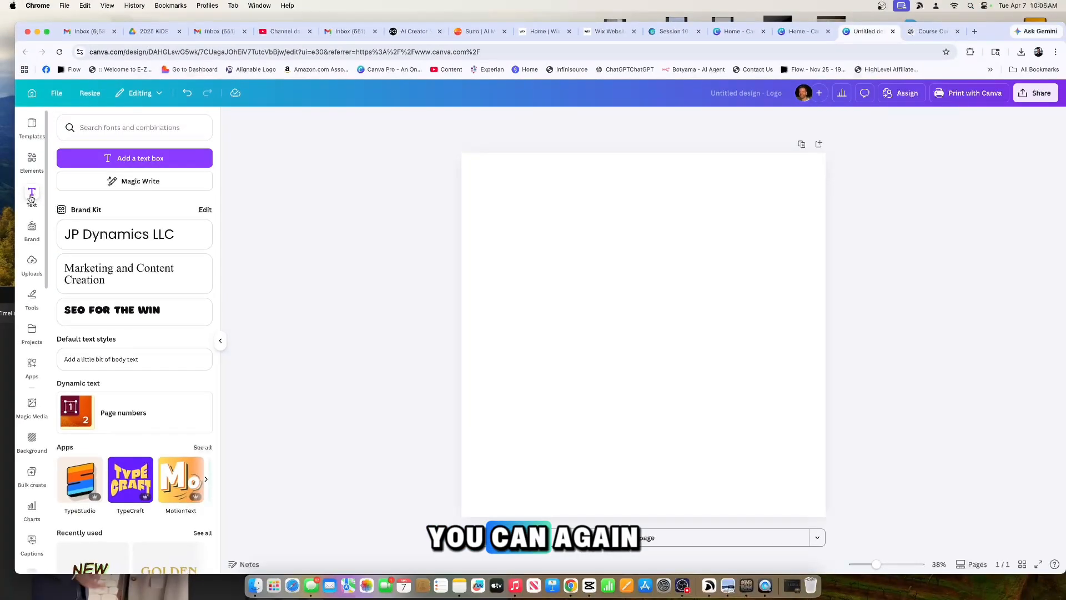
click(31, 233)
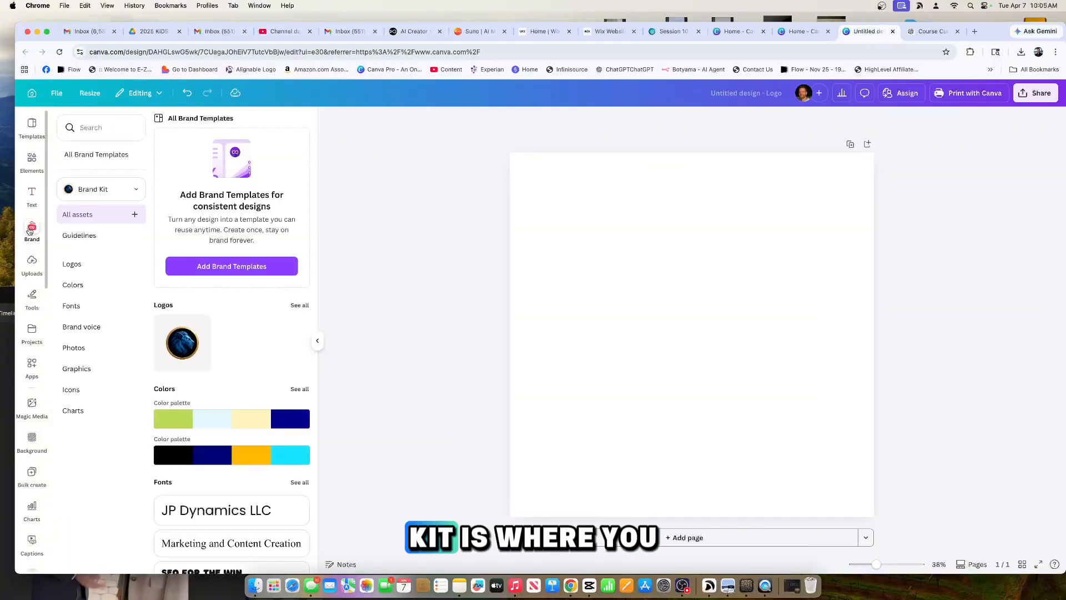
click(253, 268)
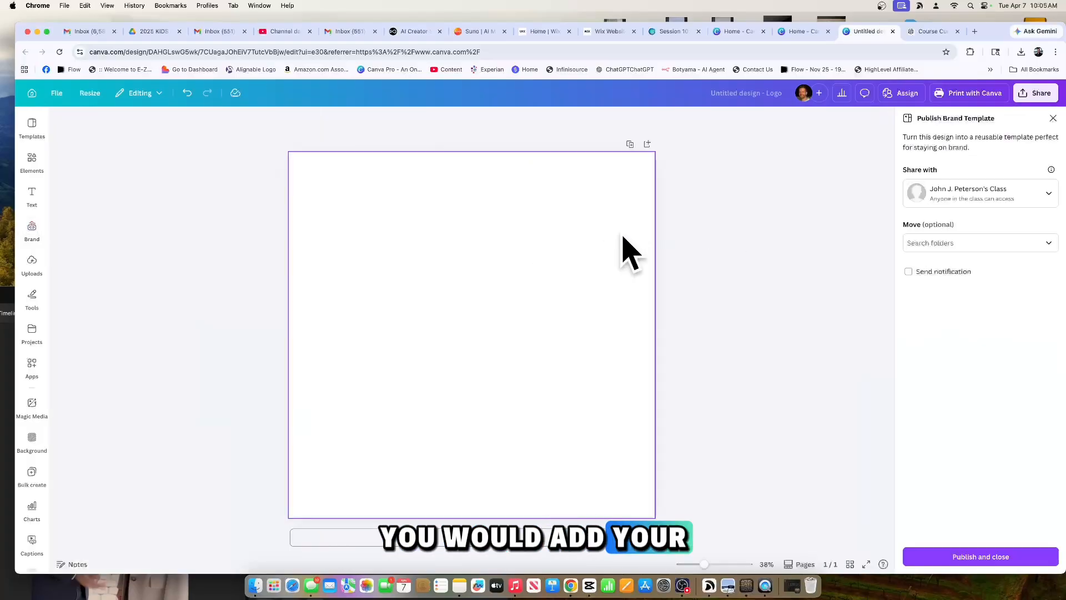
Look through the uploaded images, the drawing tools and the saved projects.
click(31, 229)
click(32, 265)
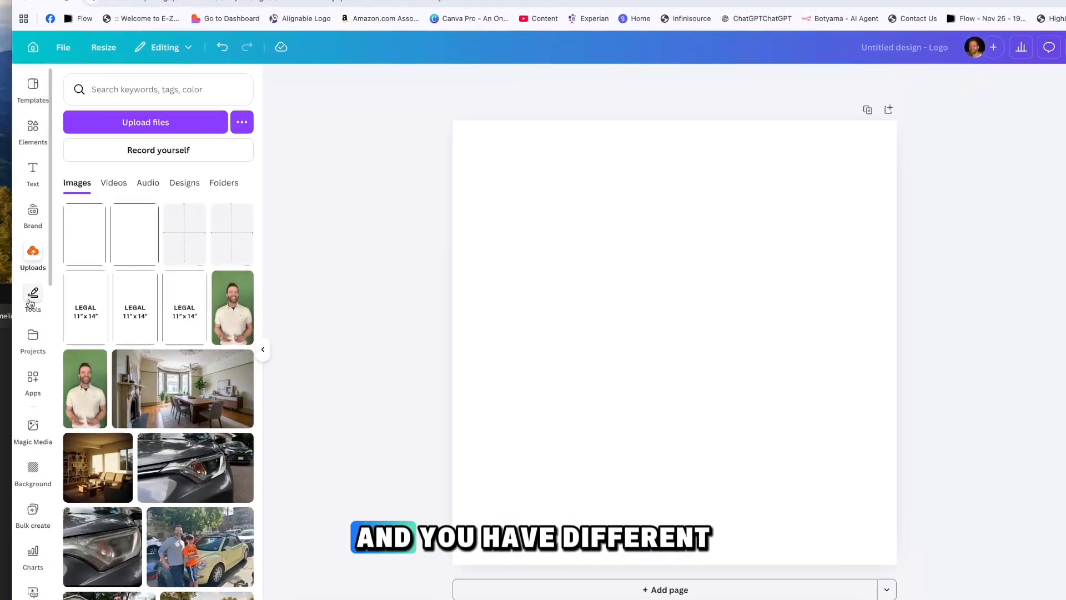
click(32, 298)
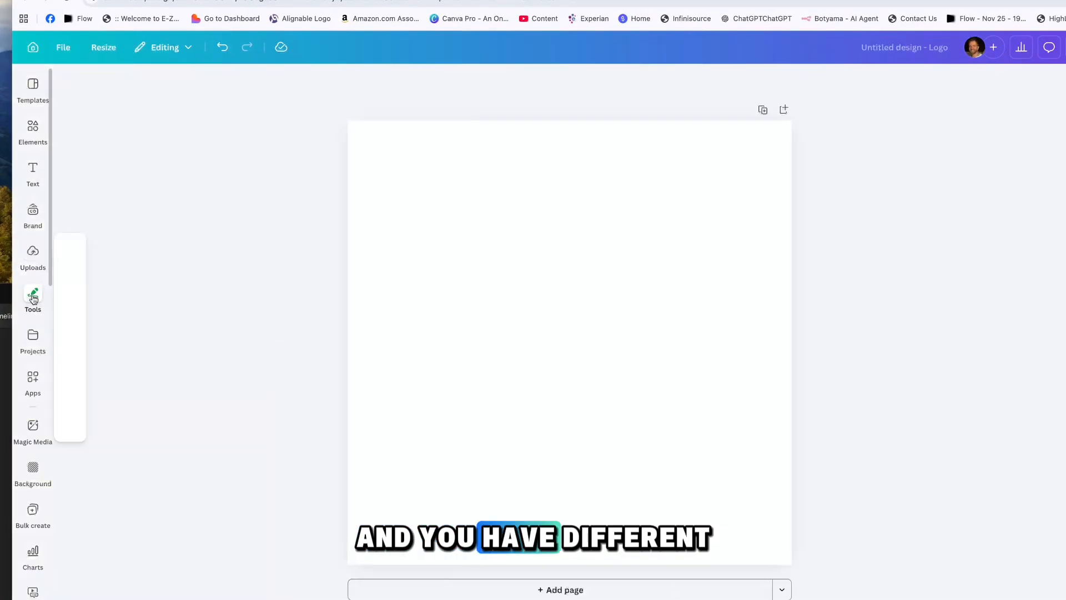
click(32, 334)
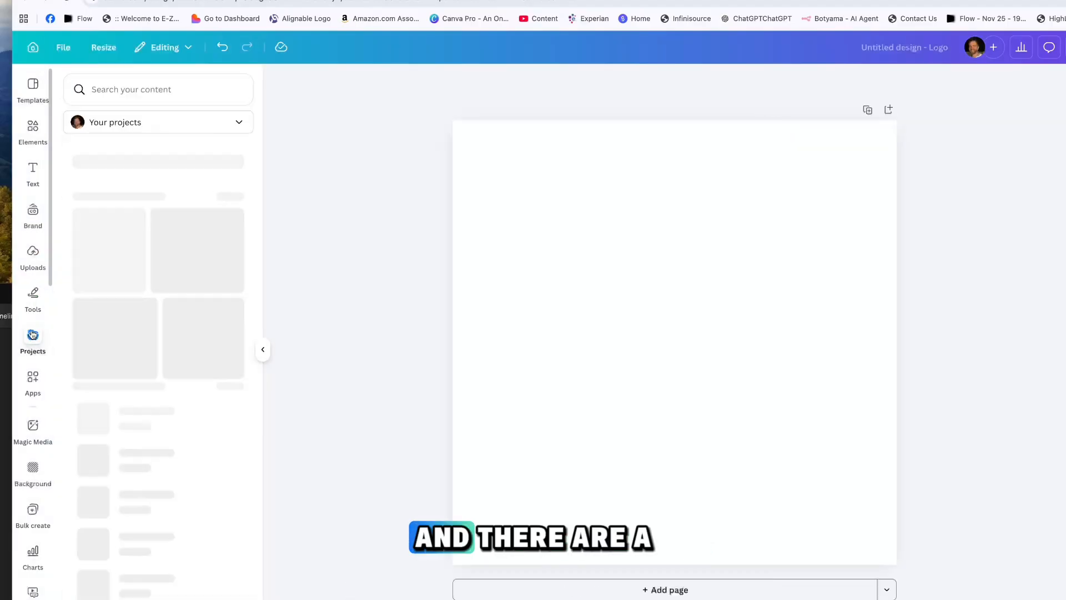
Look through Magic Media's generation options for images, graphics, videos and 3D objects.
scroll(32, 289, down, 3)
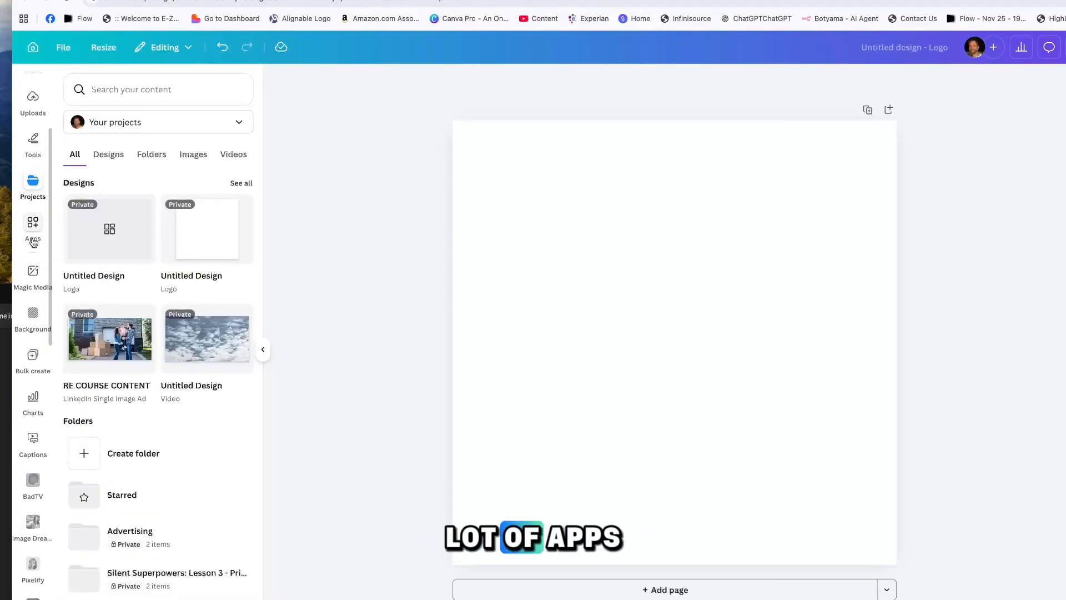
click(33, 287)
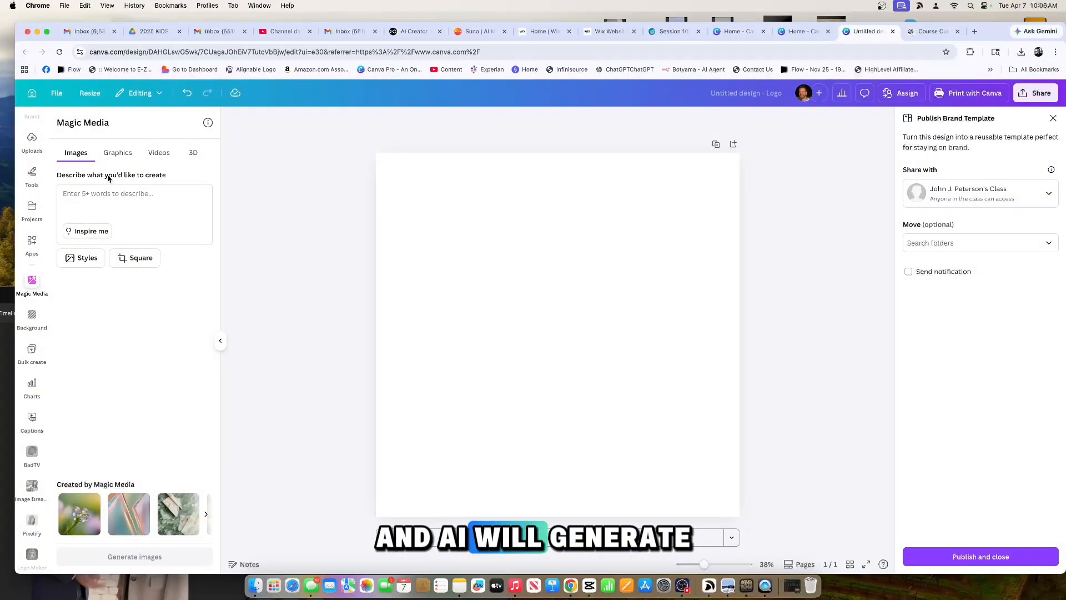
click(117, 160)
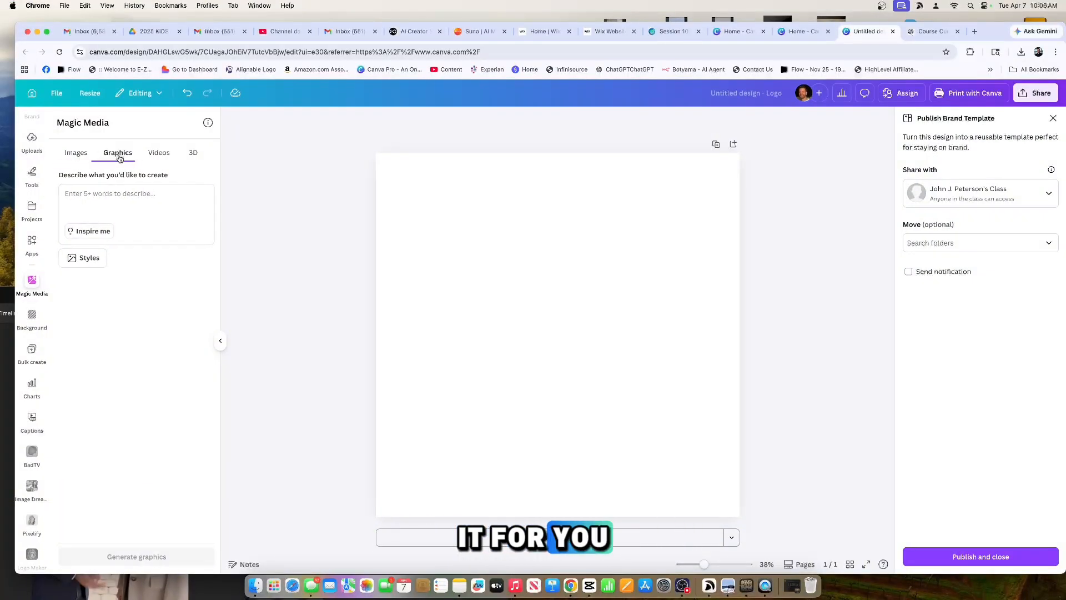
click(158, 154)
click(195, 156)
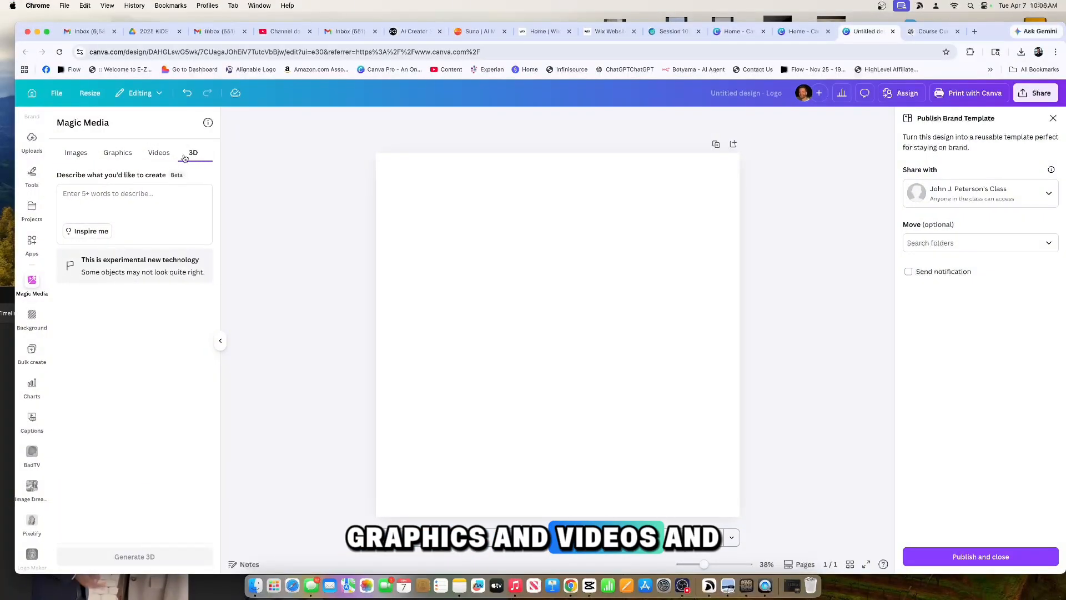
click(75, 152)
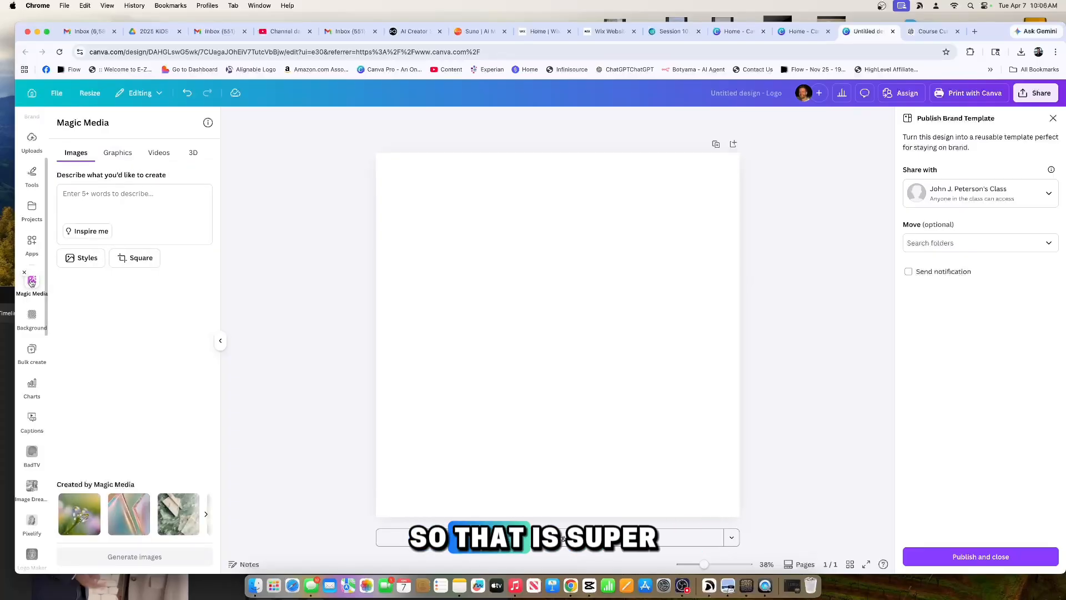
Look through the background choices and the list of additional apps in the editor.
scroll(31, 278, down, 3)
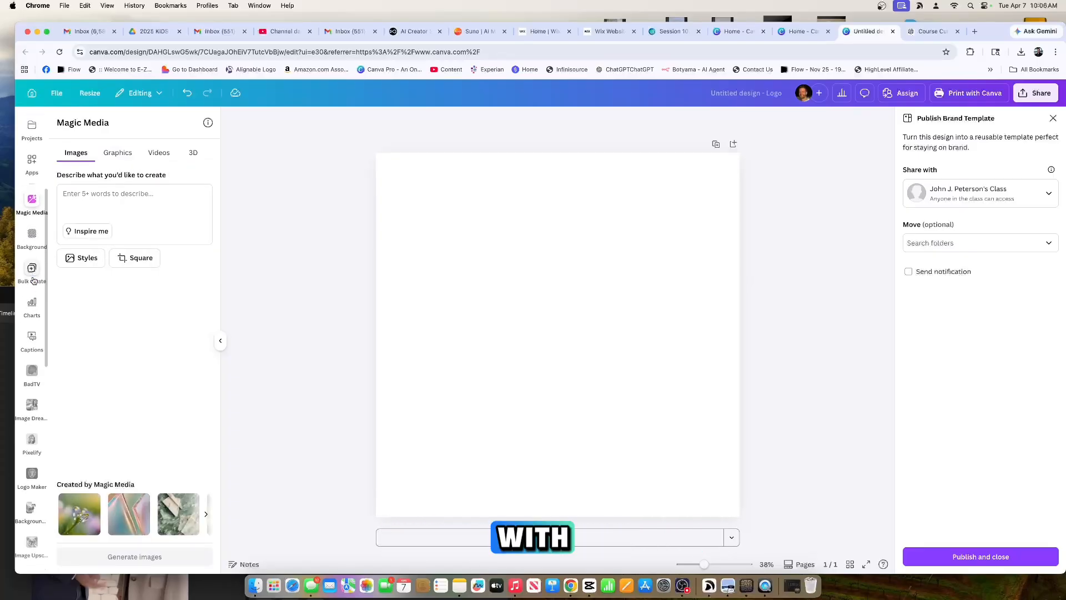
click(31, 243)
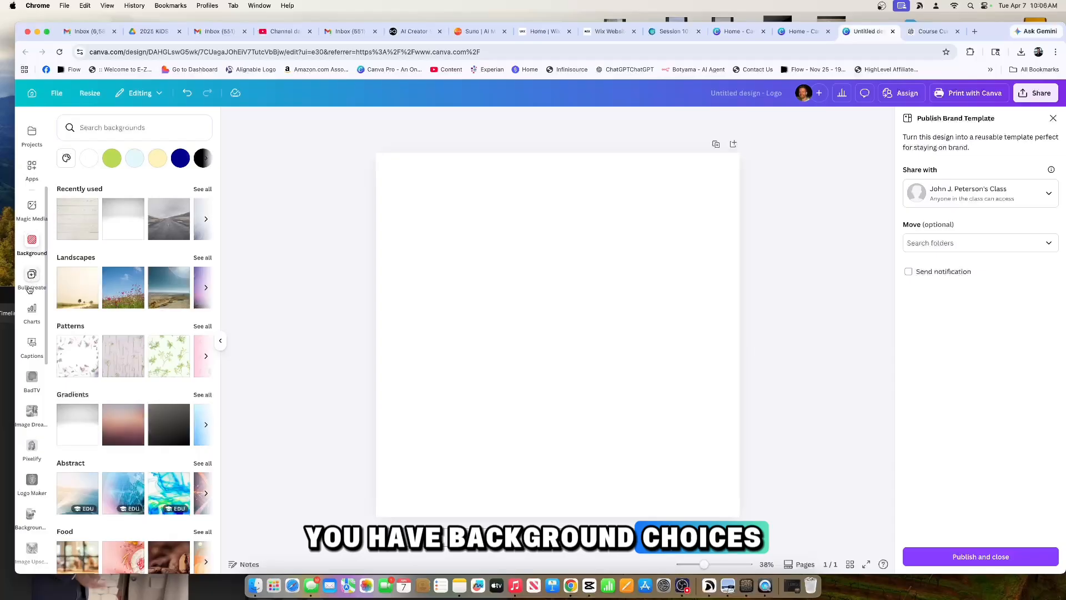
scroll(30, 289, down, 3)
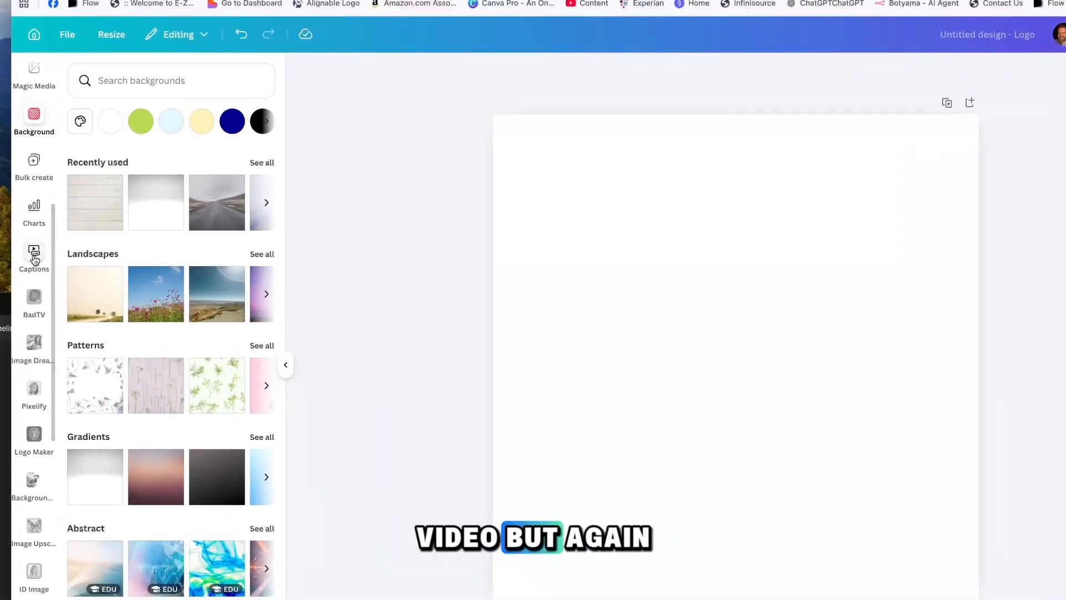
scroll(34, 258, down, 10)
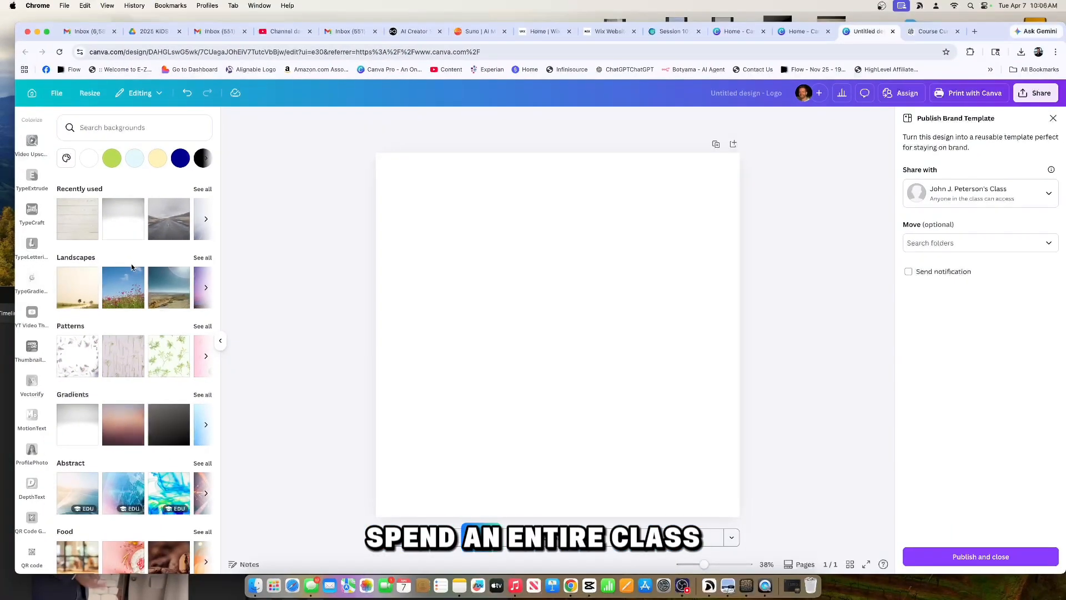
scroll(25, 235, up, 6)
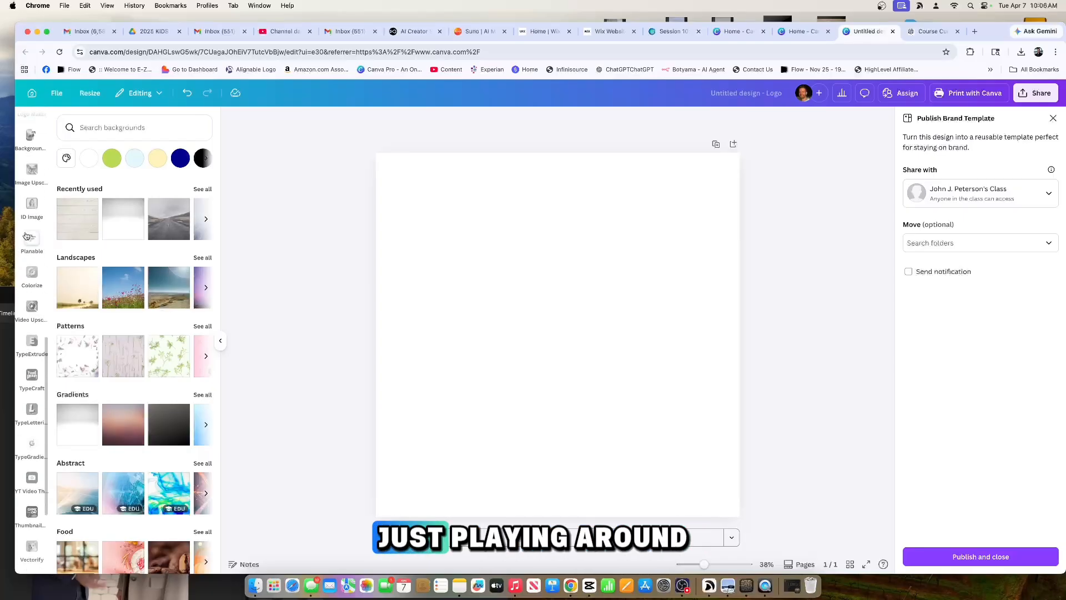
scroll(25, 235, up, 1)
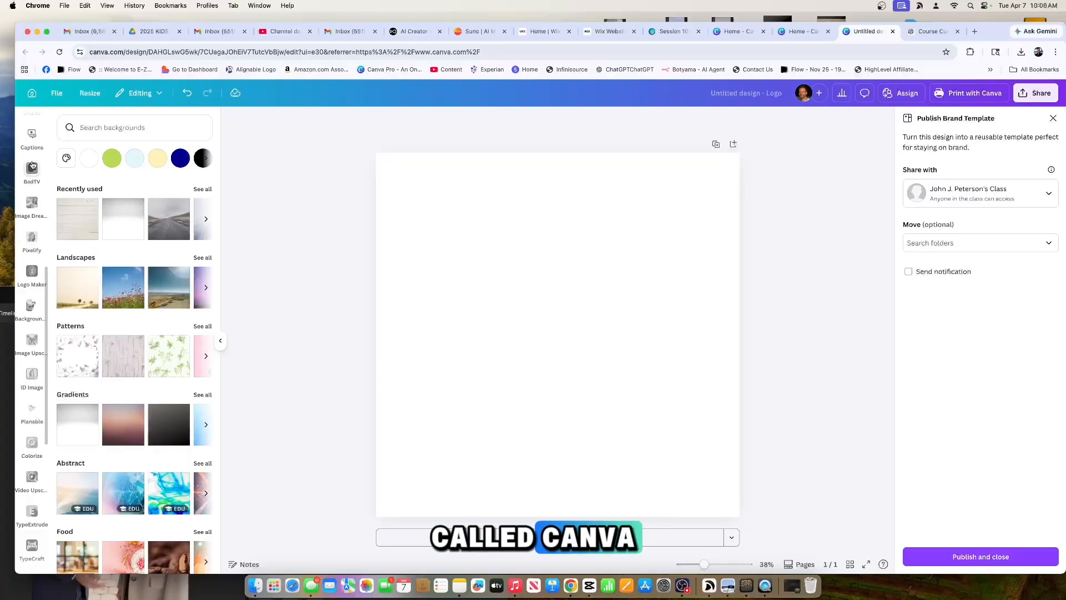
scroll(32, 165, up, 10)
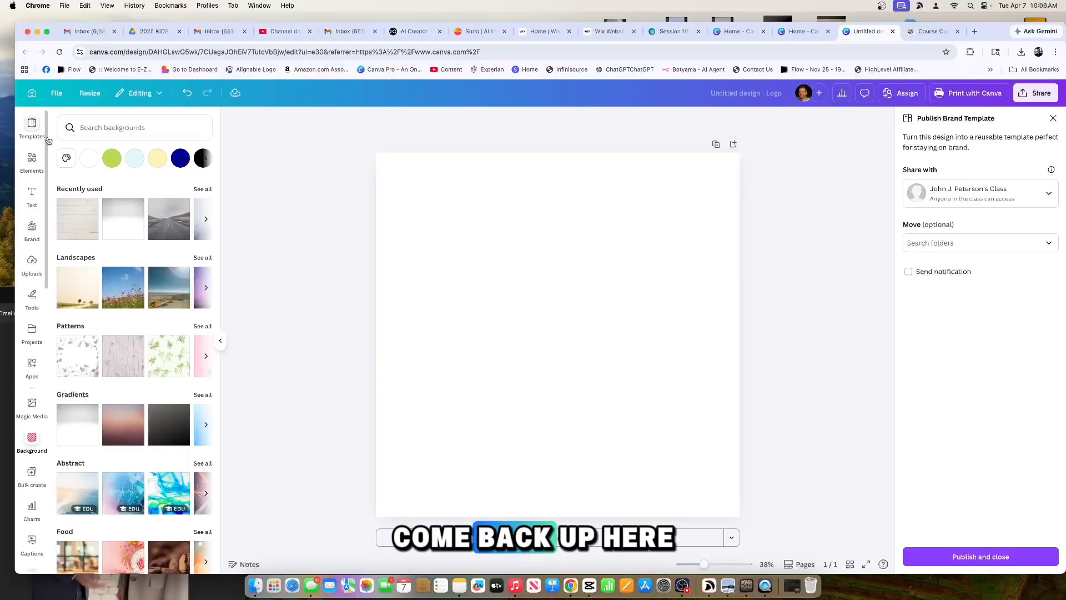
Browse the dog walking logo templates and apply the purple scalloped badge design with the pink dog to the blank page.
click(31, 129)
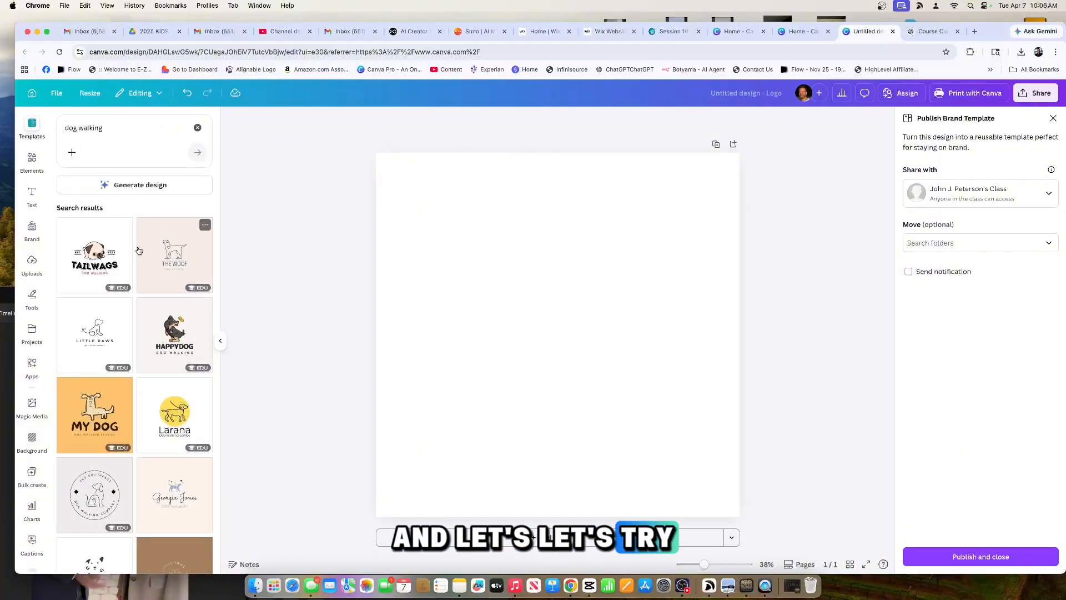
scroll(139, 251, down, 5)
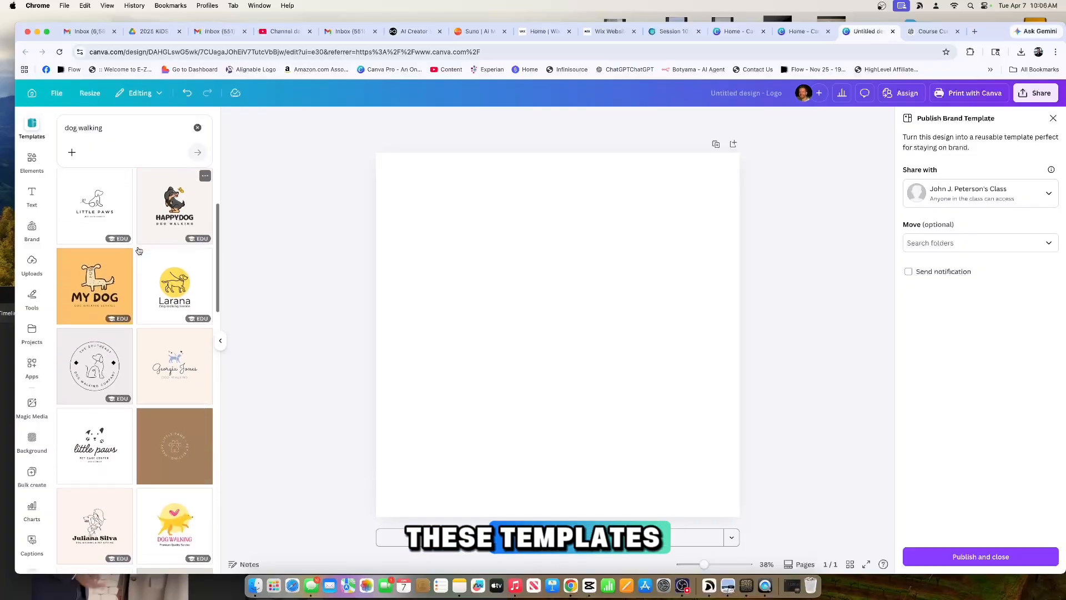
scroll(138, 251, up, 5)
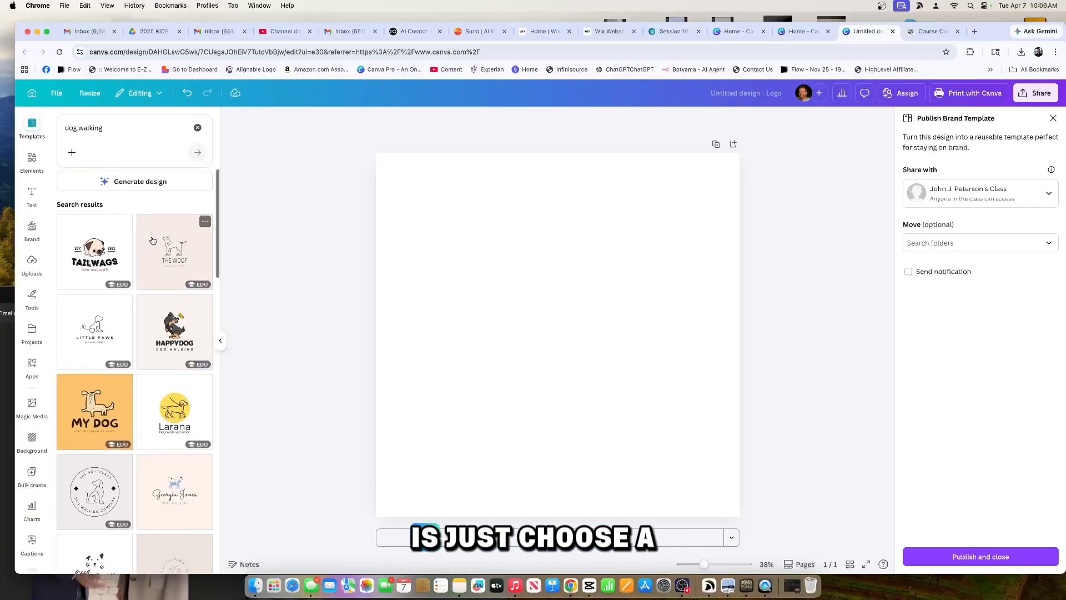
scroll(153, 240, down, 8)
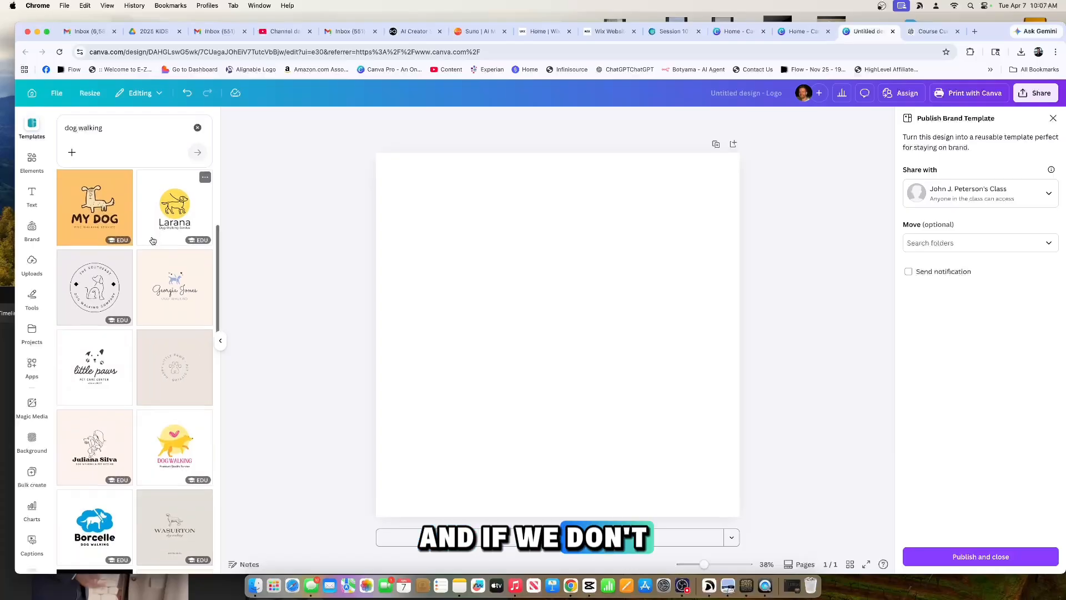
scroll(152, 242, down, 7)
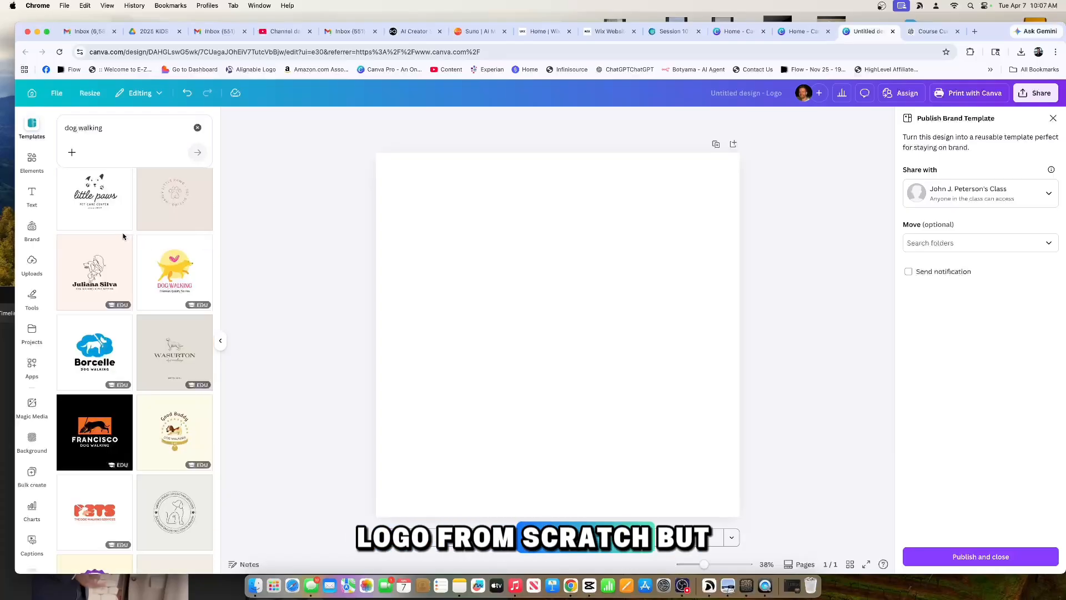
scroll(123, 238, up, 2)
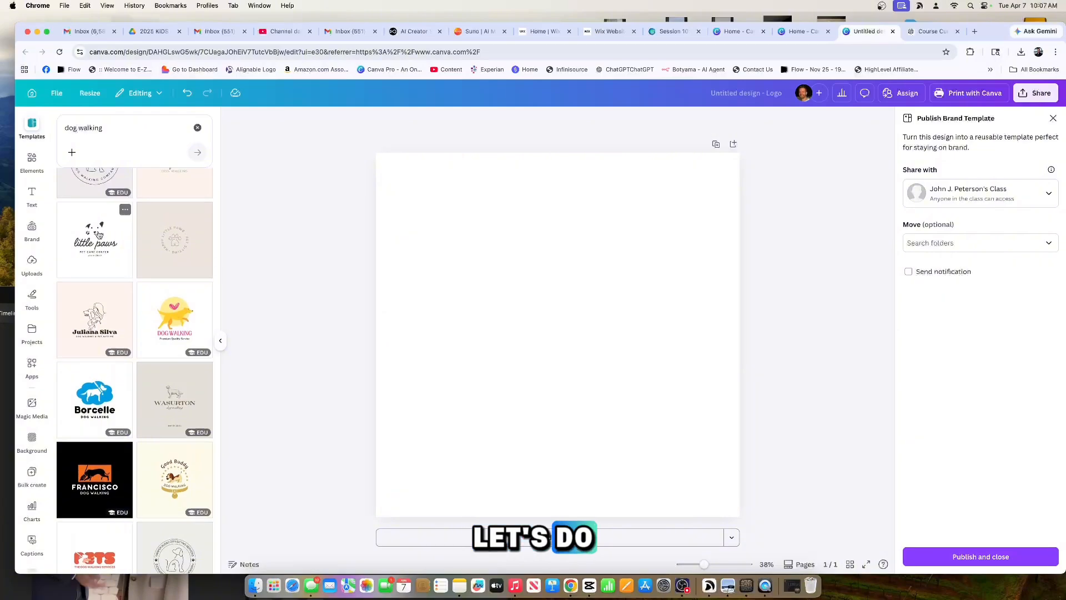
scroll(98, 239, down, 15)
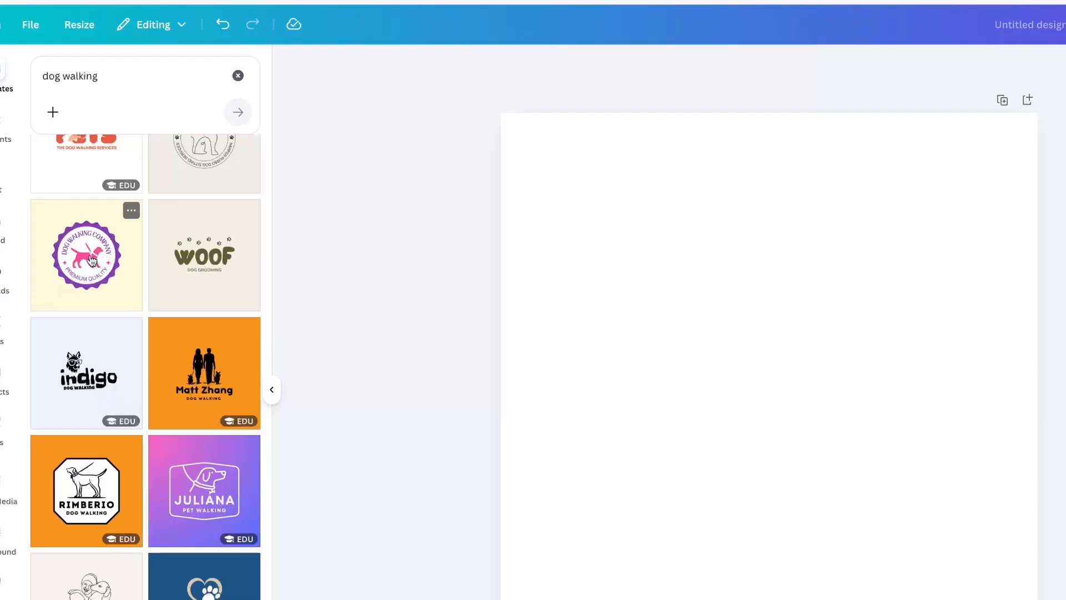
click(92, 260)
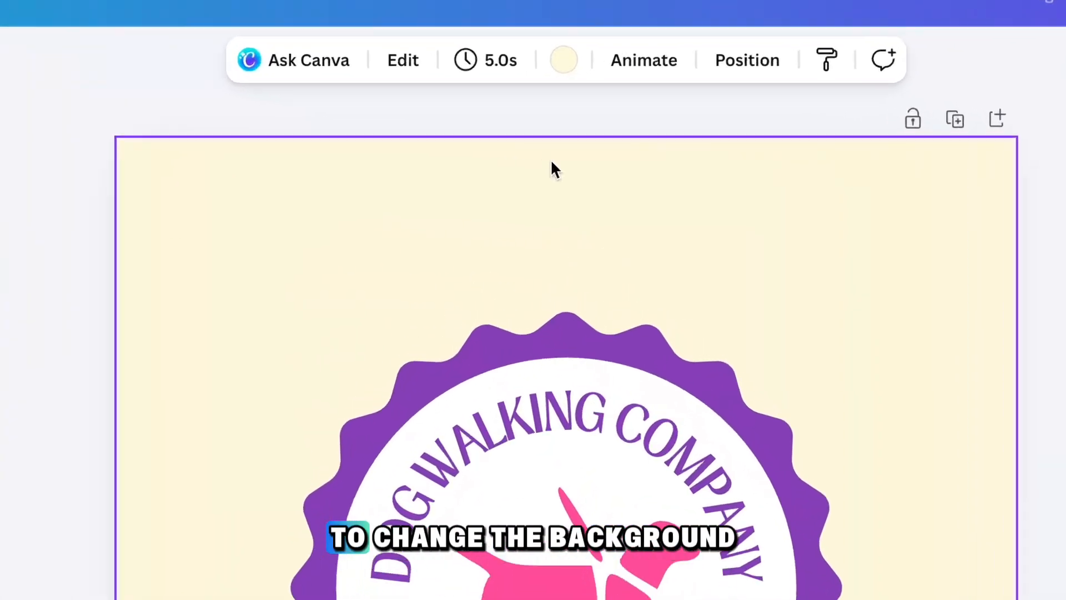
Change the page background to the dark navy from the brand kit's second color palette.
click(565, 53)
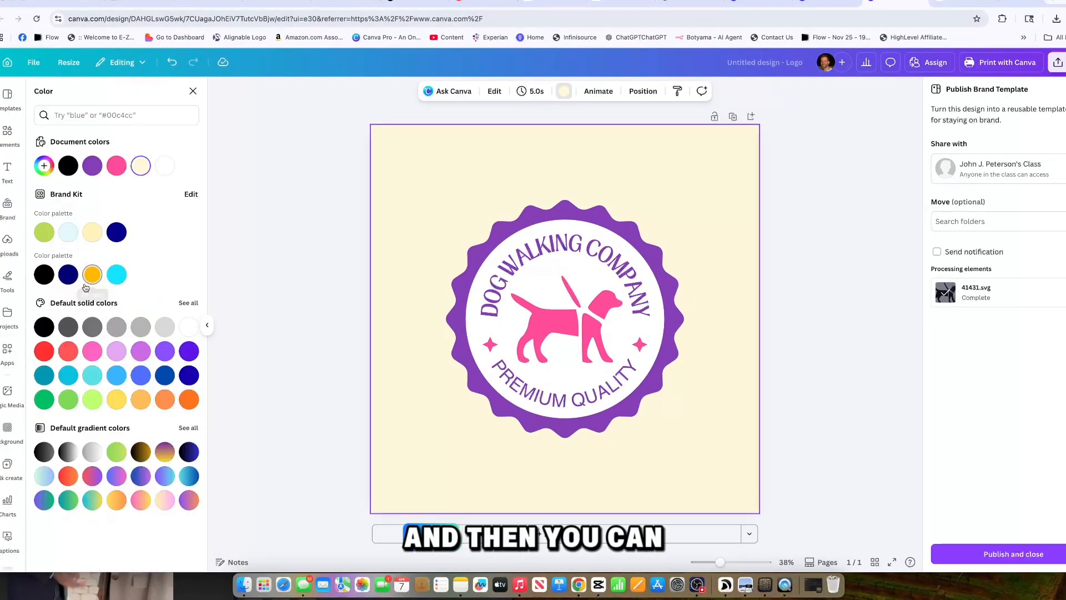
click(69, 275)
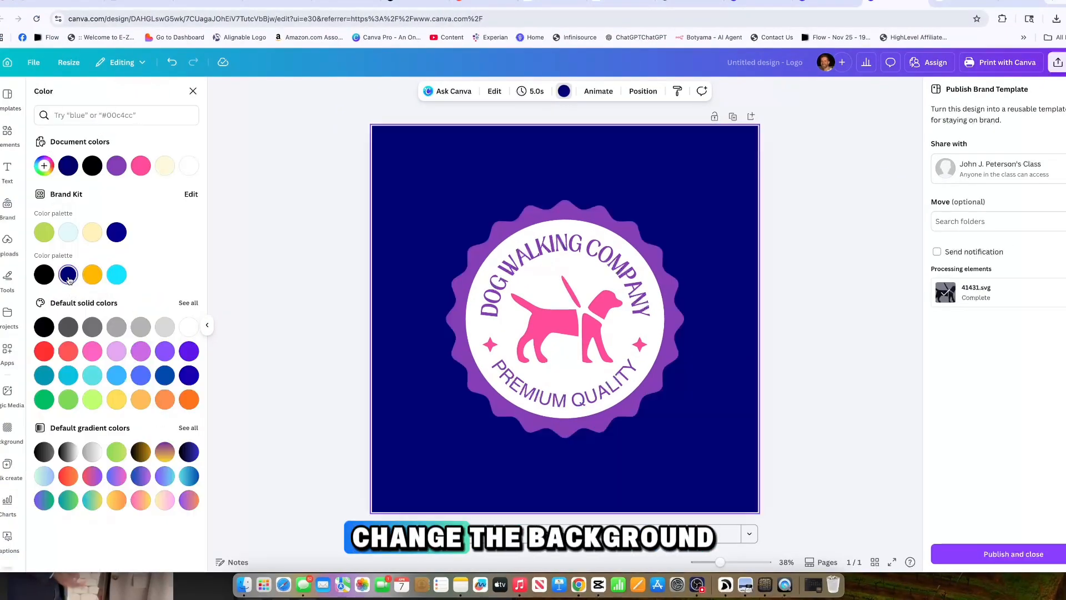
Fill the badge's scalloped border with the yellow-to-orange gradient and recolor the dog graphic to the document's purple.
click(543, 225)
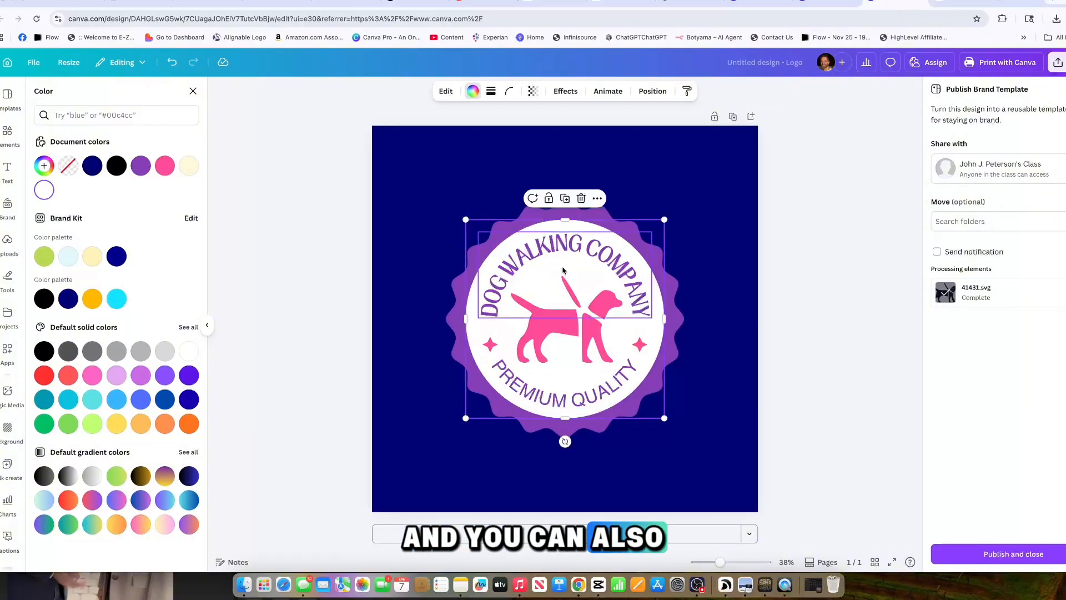
click(550, 210)
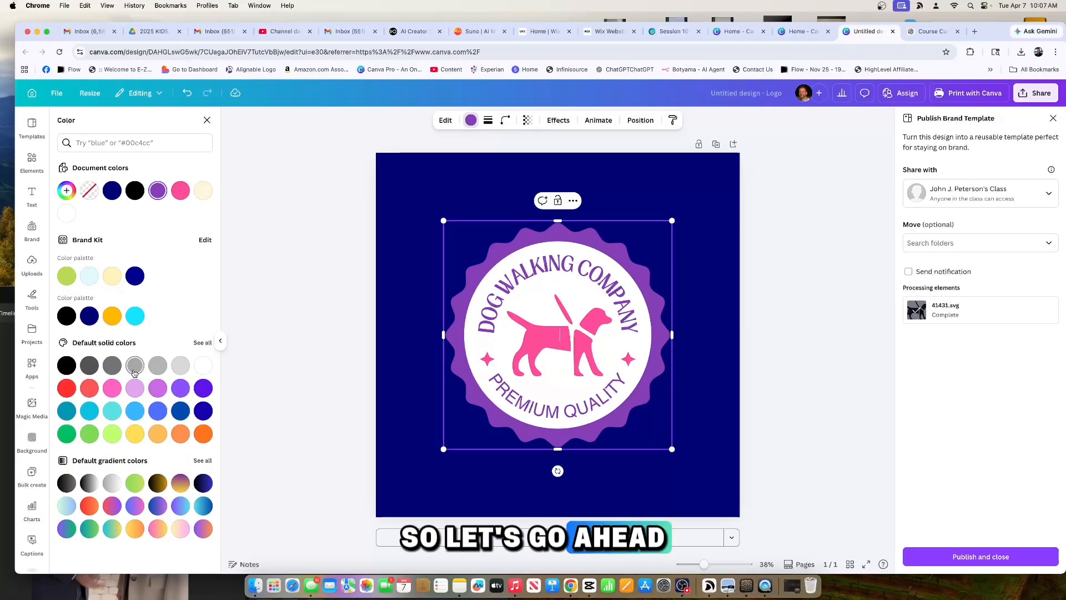
click(135, 529)
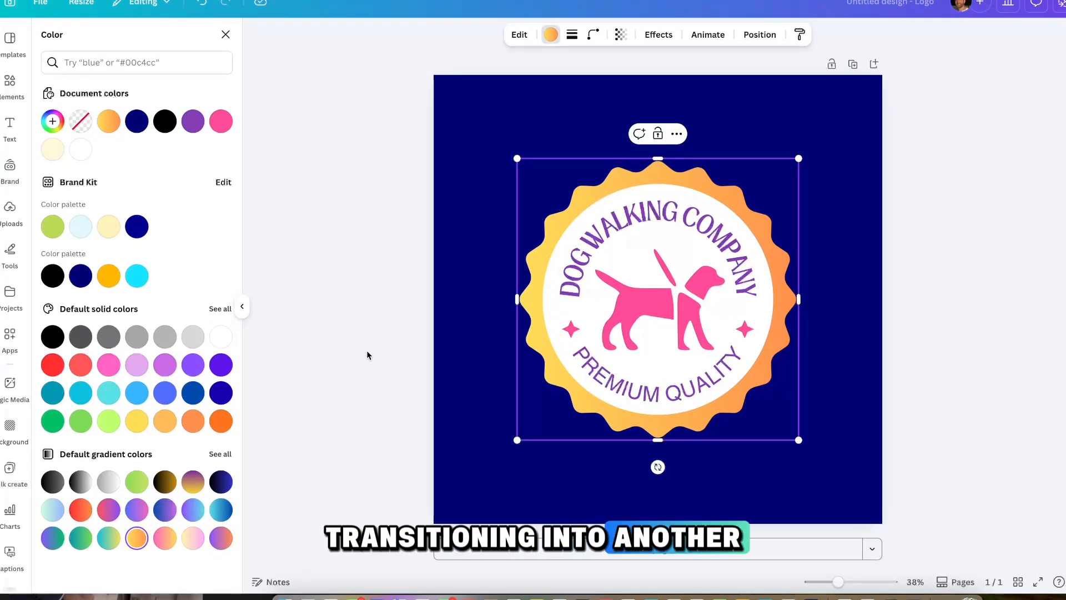
click(669, 291)
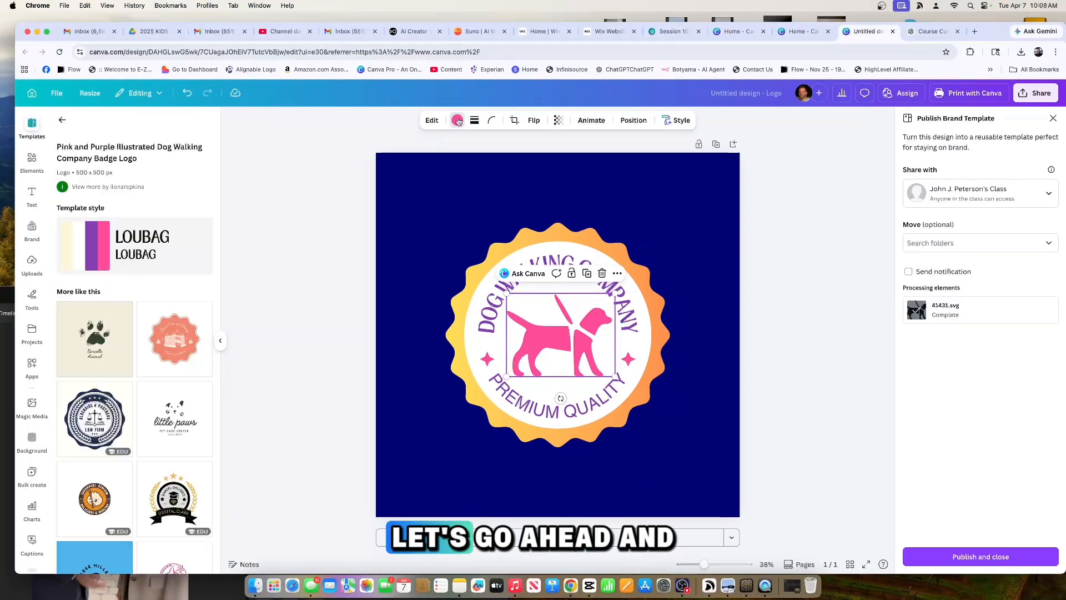
click(137, 192)
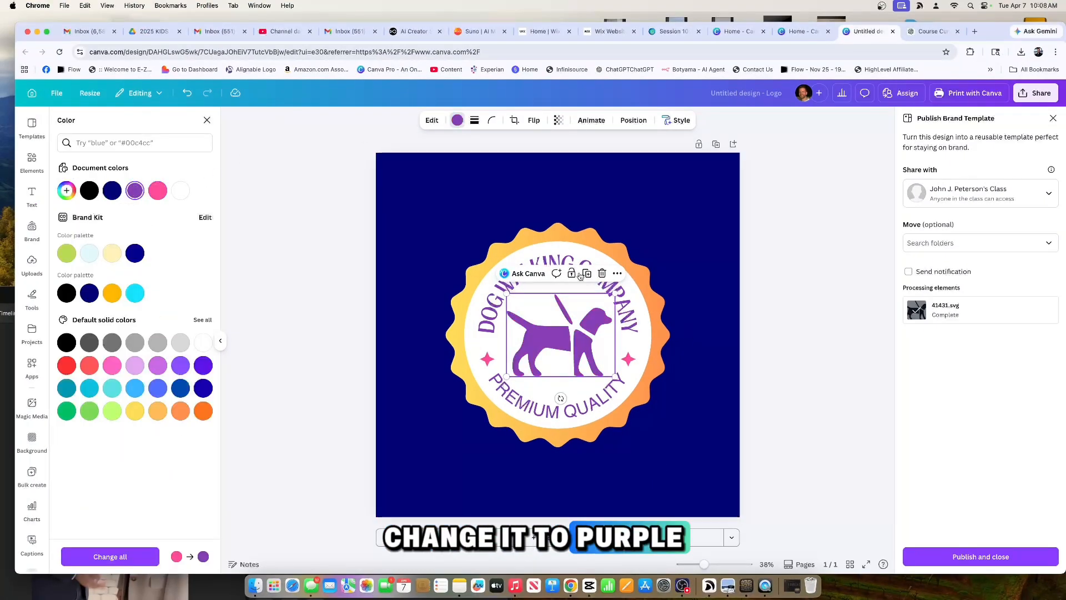
Replace the word DOG in the badge's upper curved text with HILLSIDE so it reads HILLSIDE WALKING COMPANY.
click(548, 261)
click(548, 261)
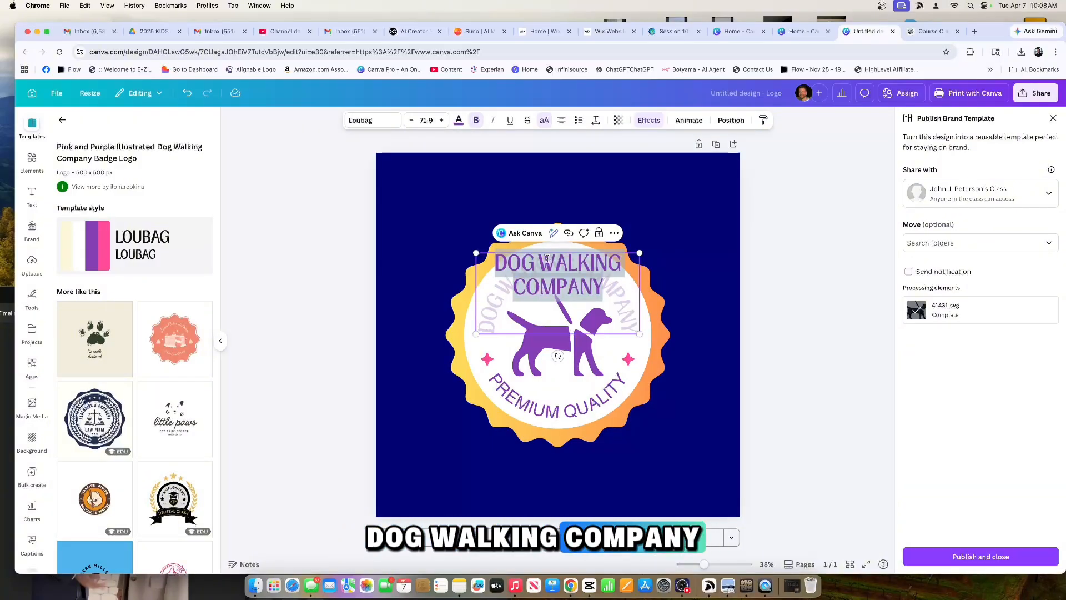
click(536, 259)
key(BackSpace)
key(BackSpace)
key(BackSpace)
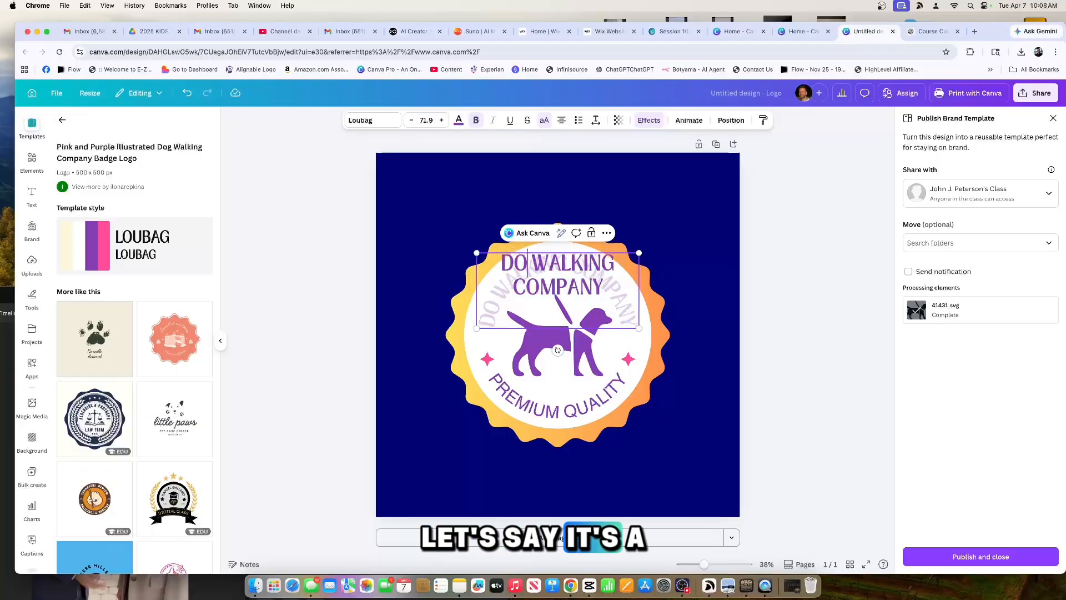
text(HILLSIOD)
key(BackSpace)
key(BackSpace)
text(DE)
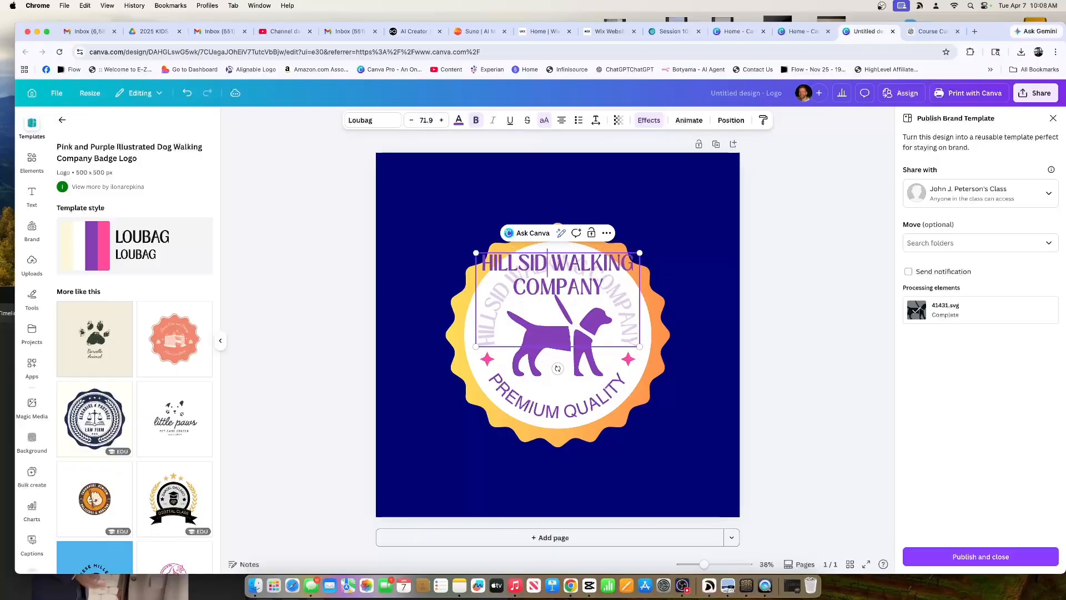
click(664, 240)
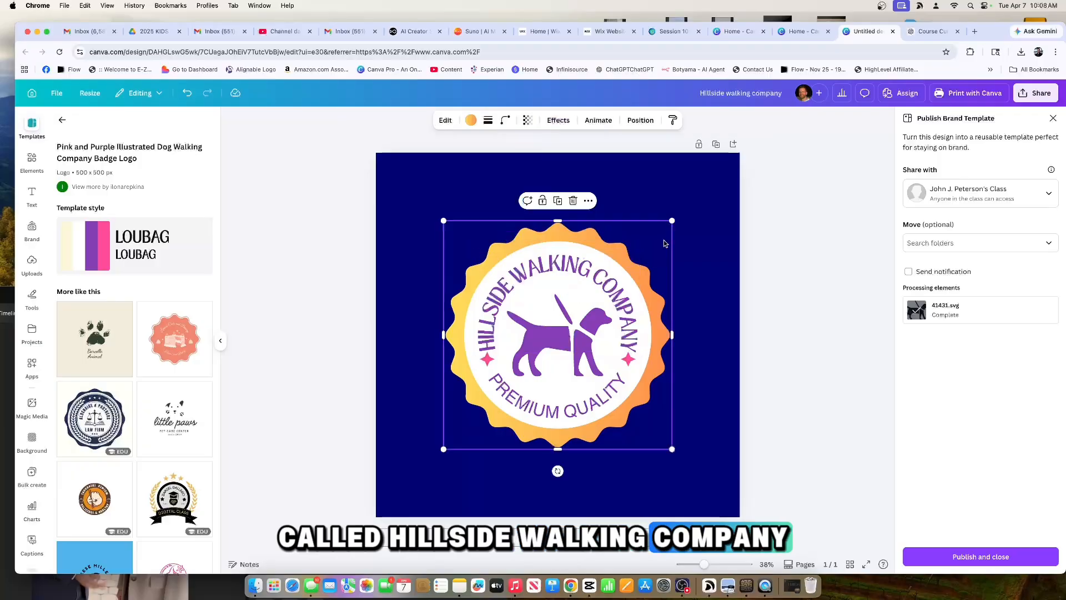
Replace the badge's lower curved text with SUPER SERVICE.
click(557, 413)
click(557, 414)
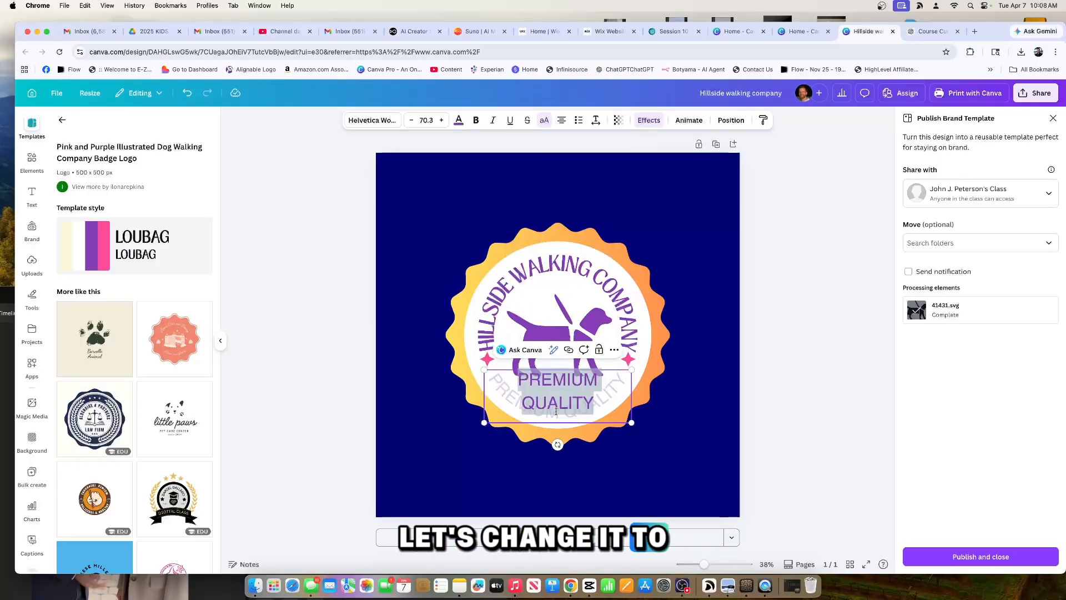
text(SUPER SERVICE)
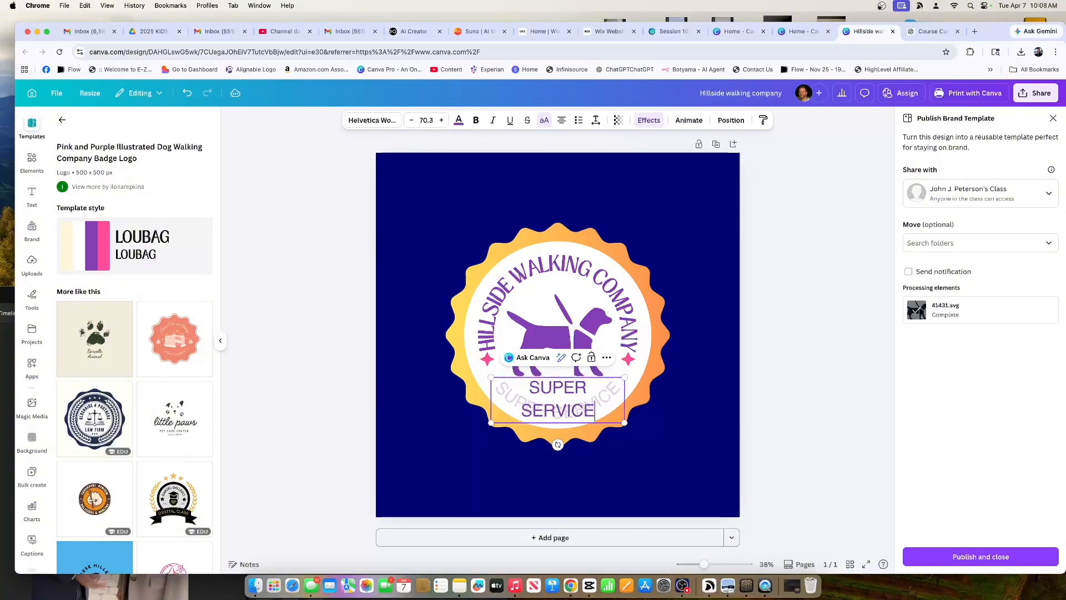
click(701, 274)
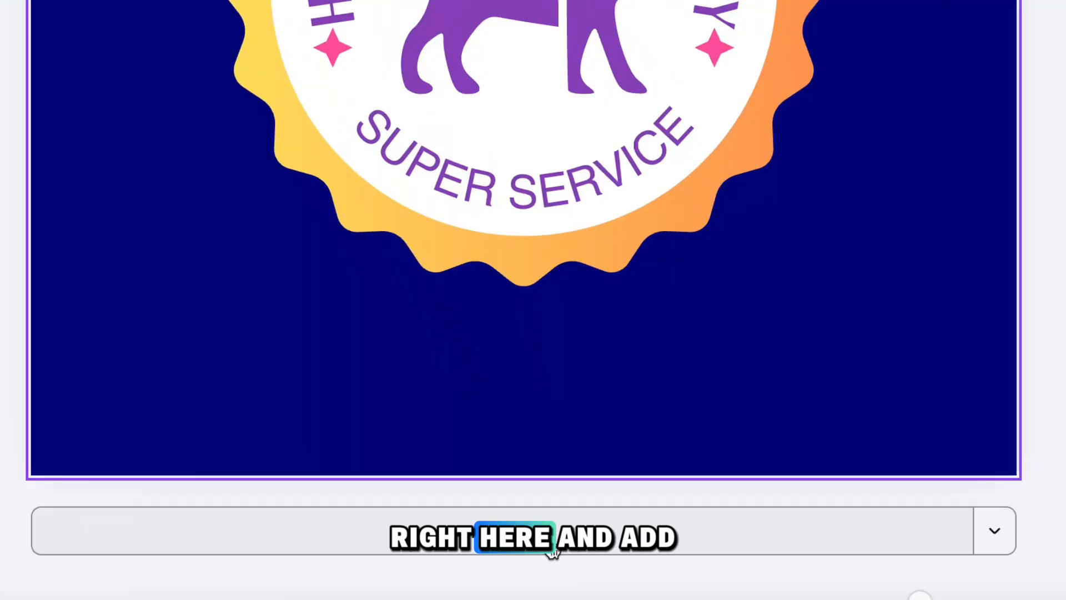
Add a second page, set its background to white, and close the Publish Brand Template panel.
click(577, 544)
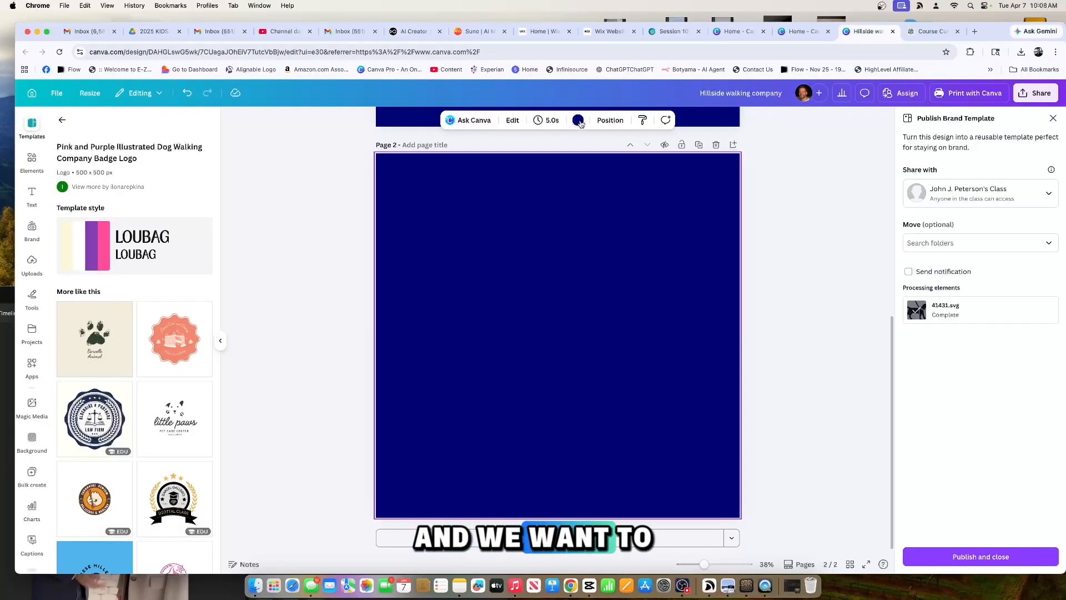
click(578, 121)
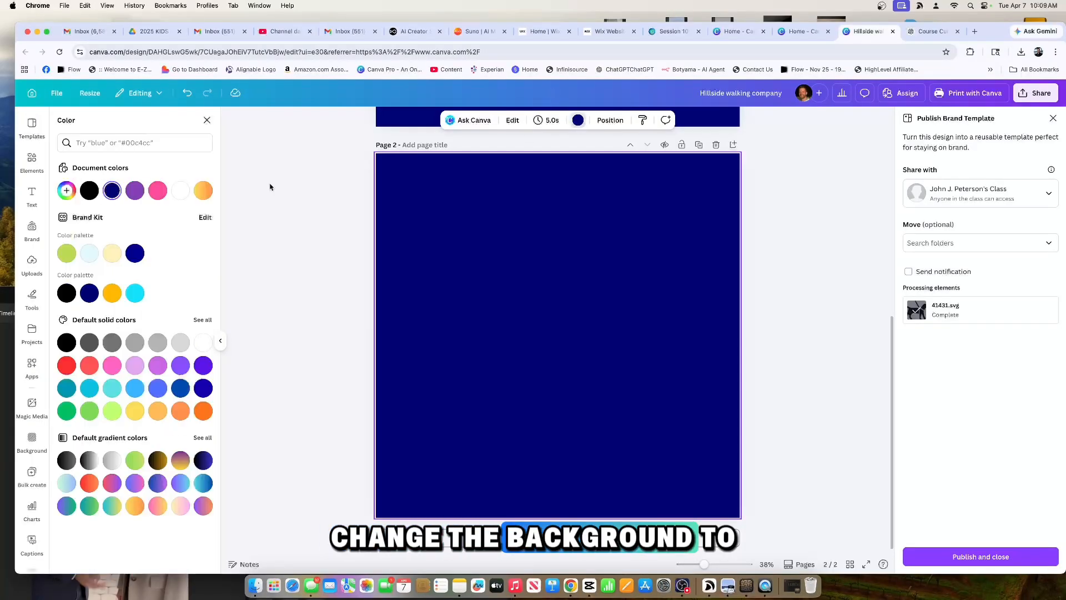
click(181, 190)
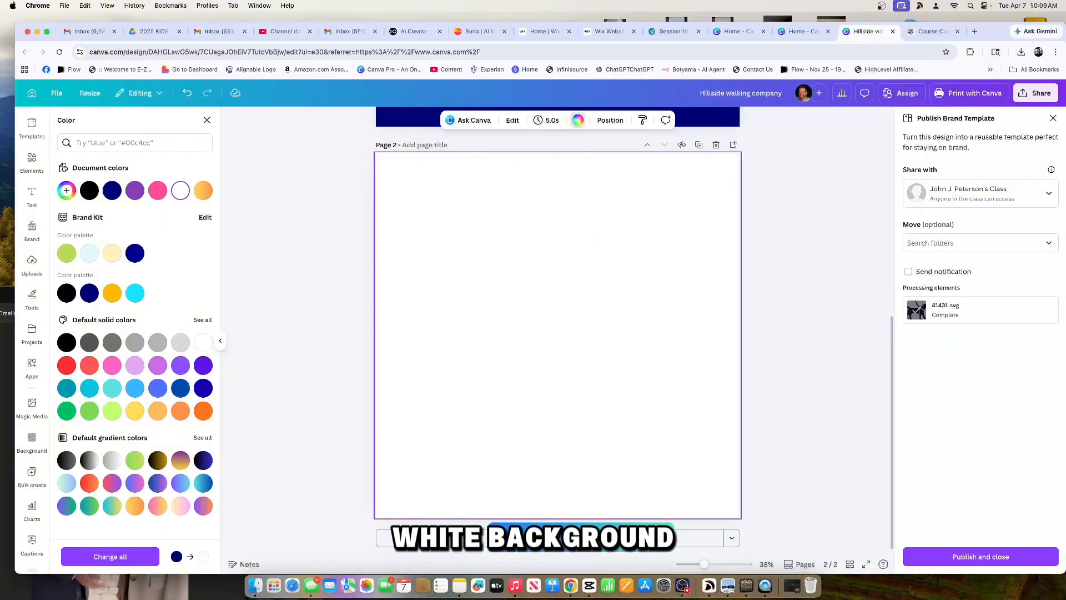
click(1053, 118)
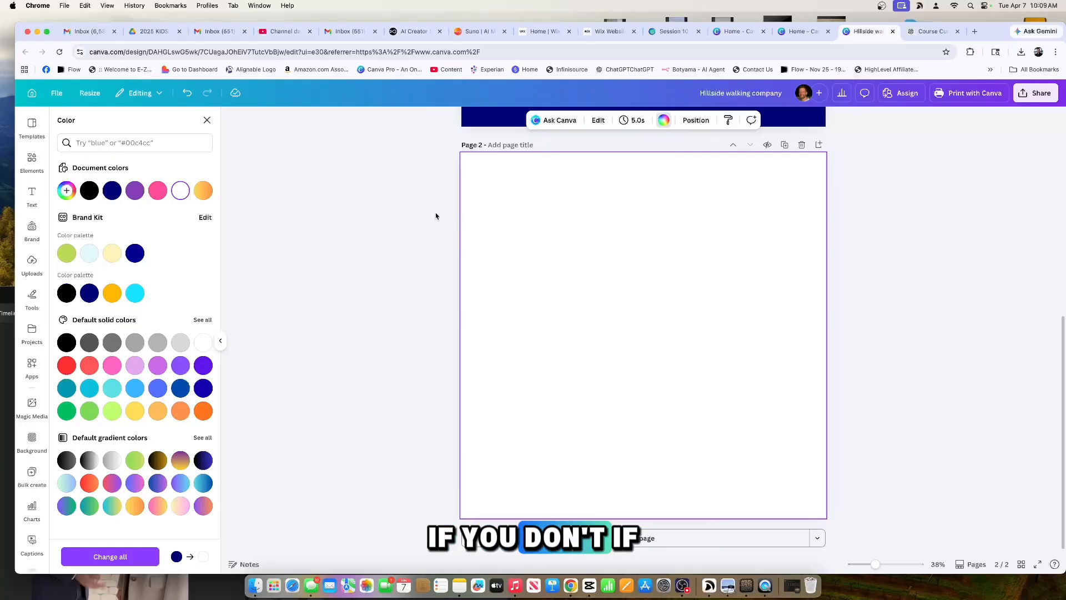
scroll(493, 219, up, 6)
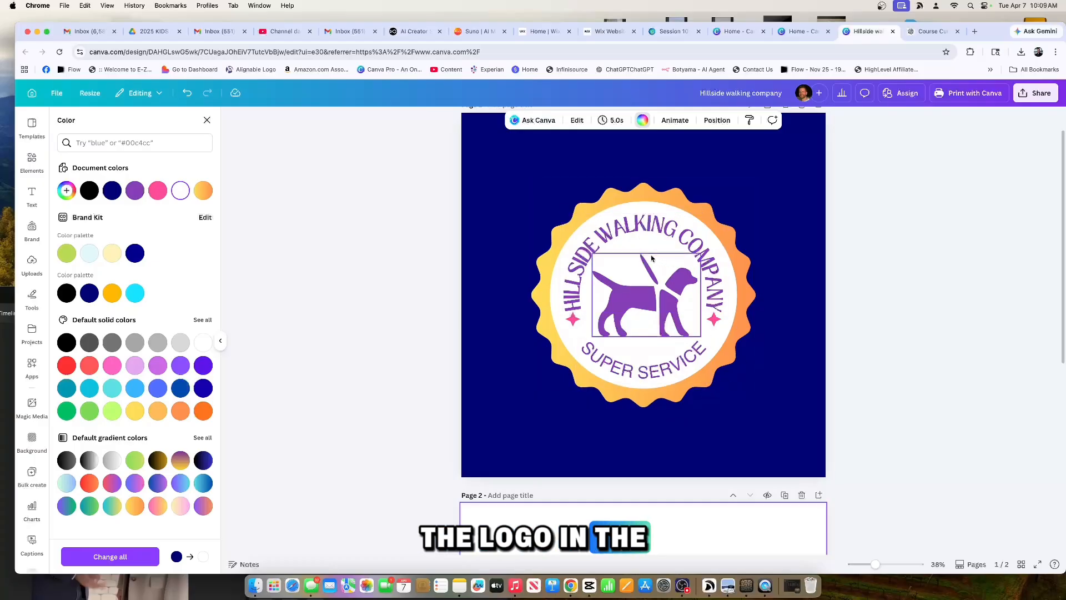
scroll(652, 258, down, 10)
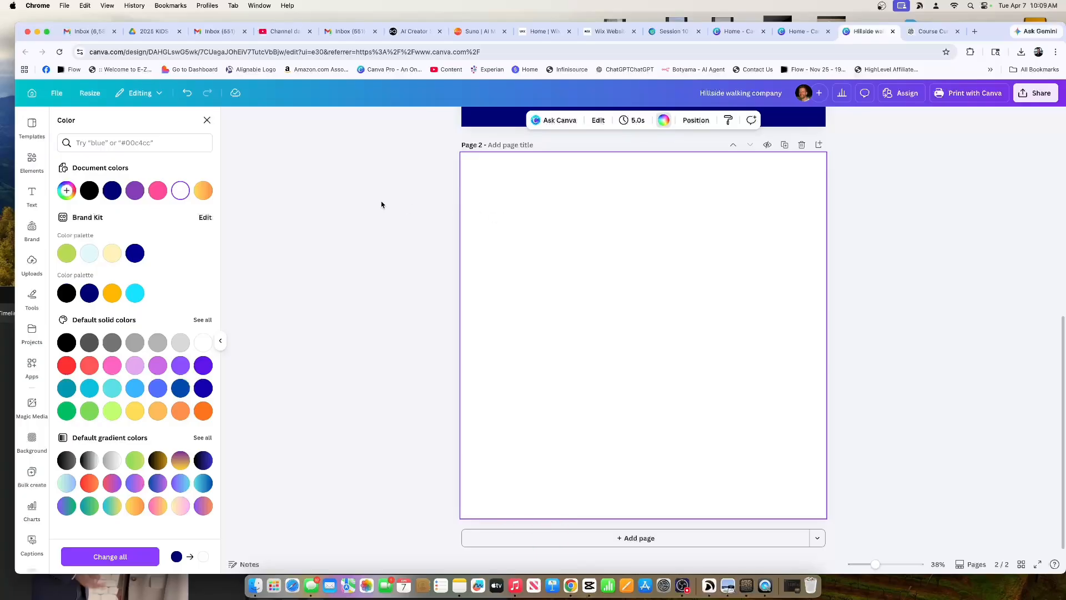
Replace the elements search for dog with baking and show all of the matching graphics.
click(31, 163)
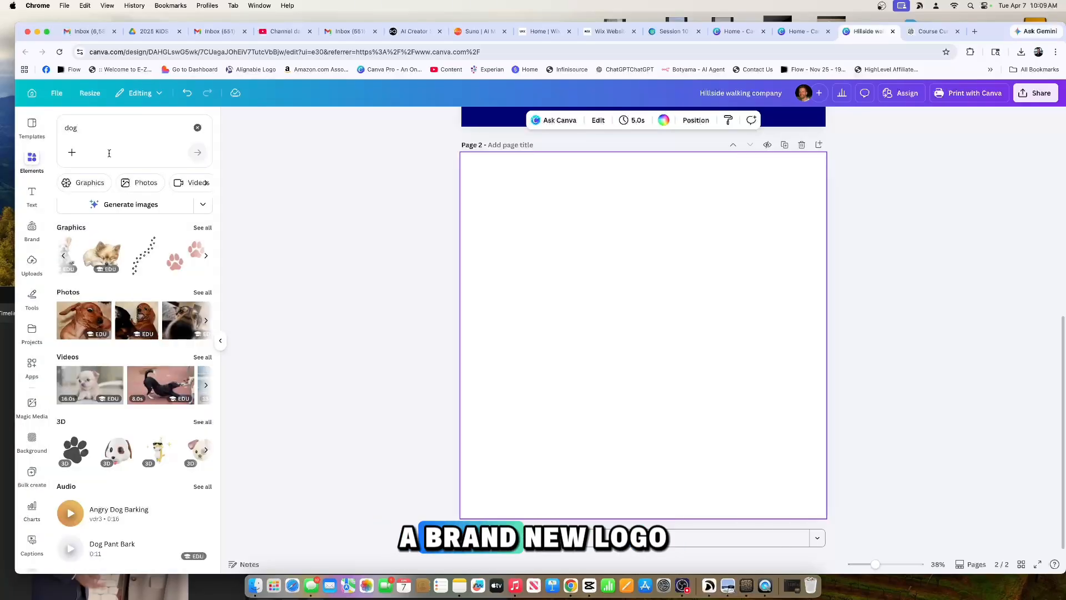
click(127, 133)
click(240, 146)
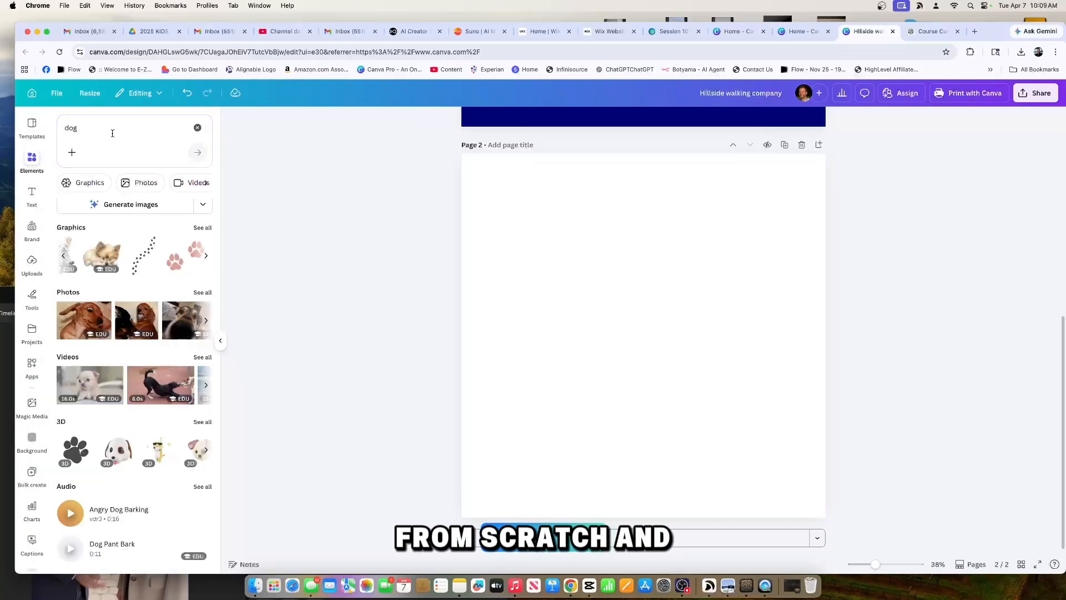
drag(102, 131, 49, 132)
key(BackSpace)
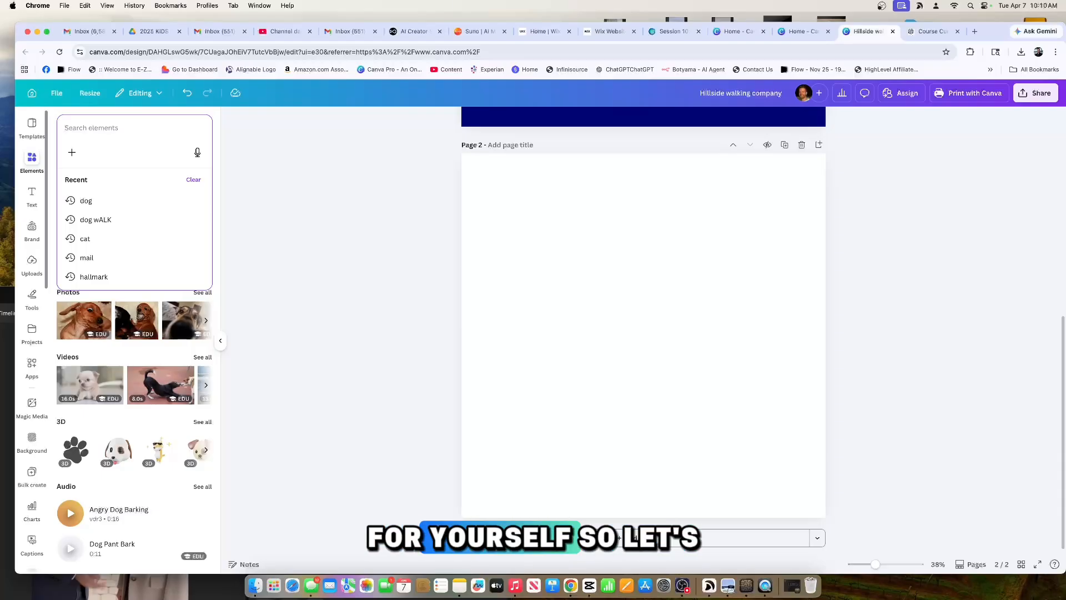
text(bajin)
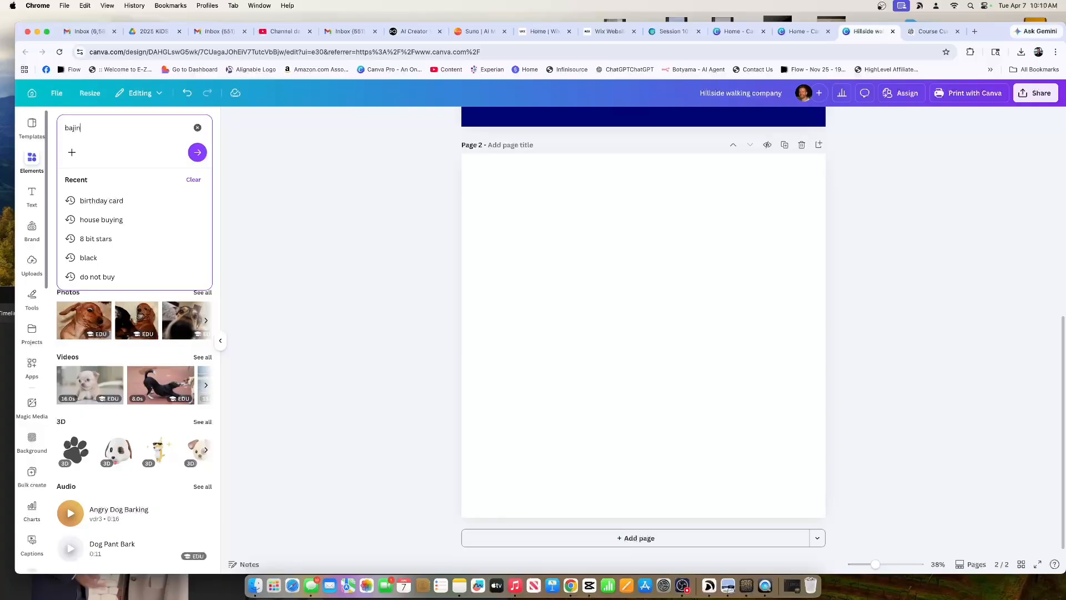
key(BackSpace)
key(BackSpace)
key(BackSpace)
text(king)
key(Return)
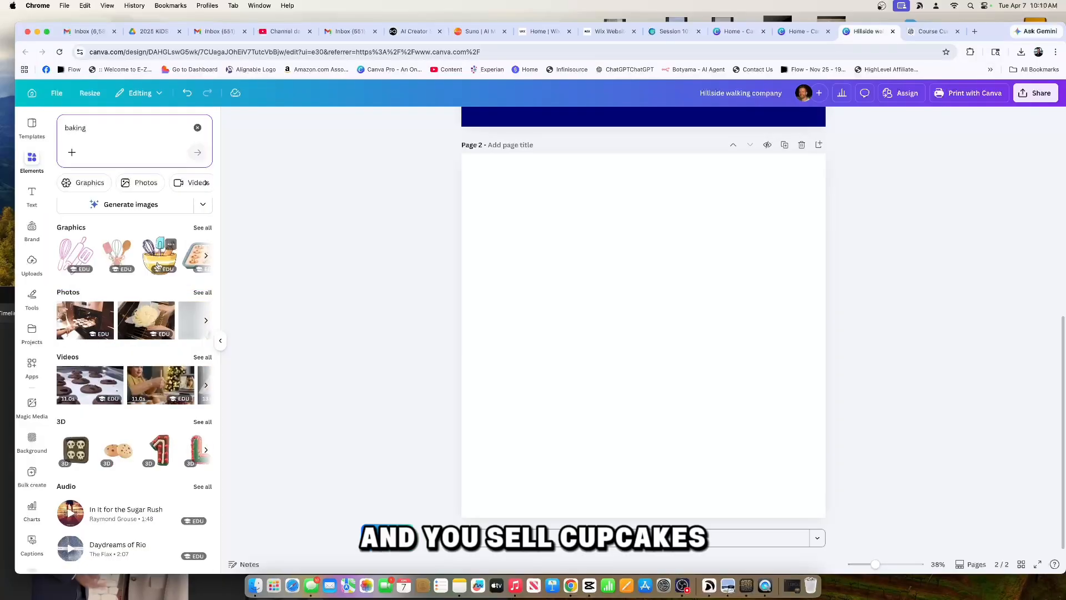
click(203, 228)
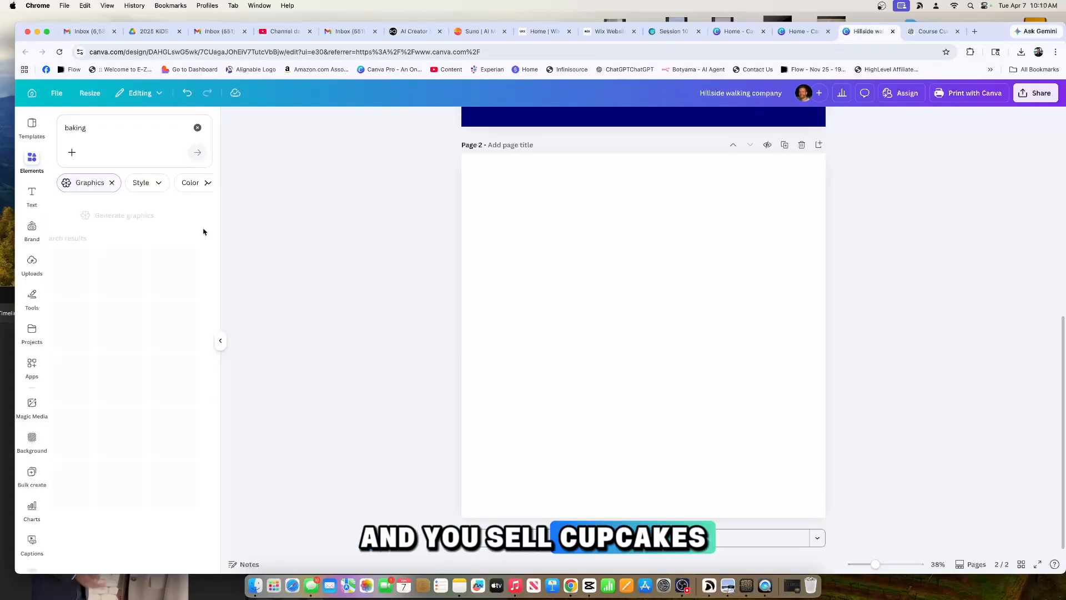
Extend the graphics search to cupcakes, try a muffin graphic on page 2 and remove it.
click(129, 162)
text(cup)
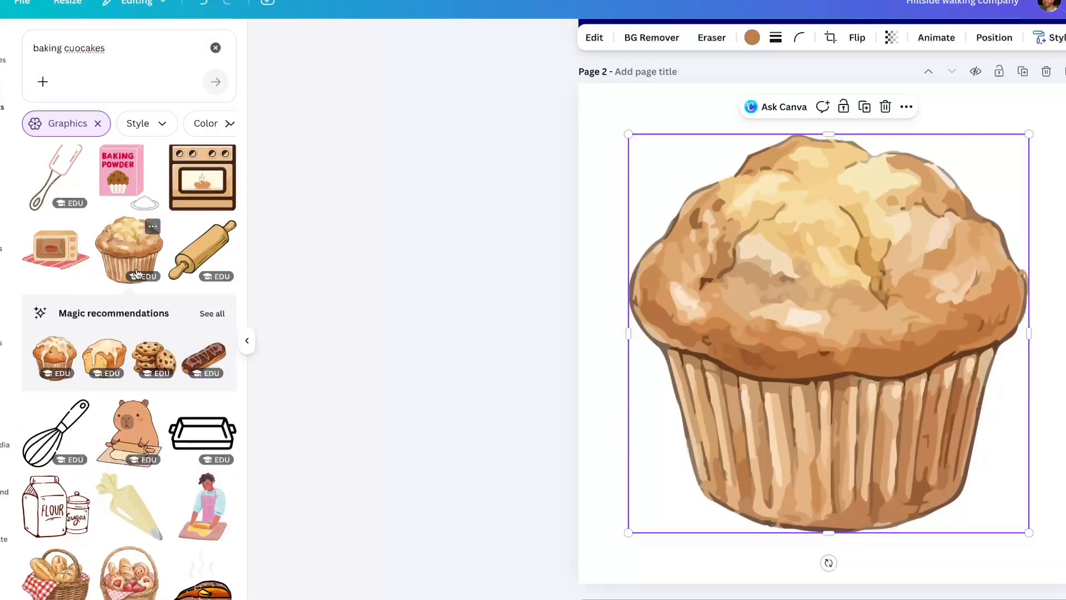
scroll(134, 335, down, 4)
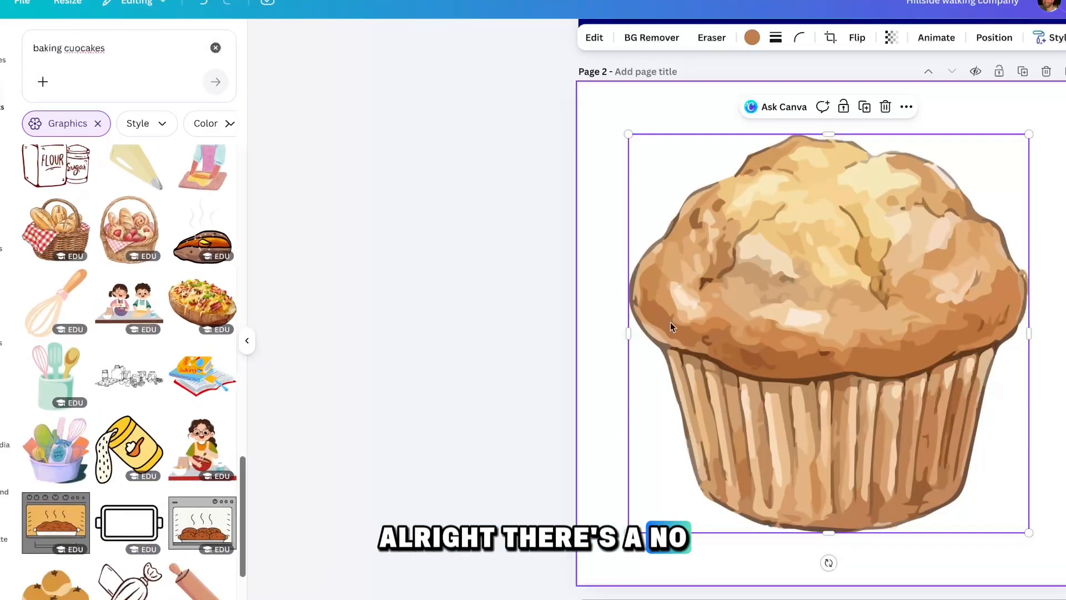
key(Delete)
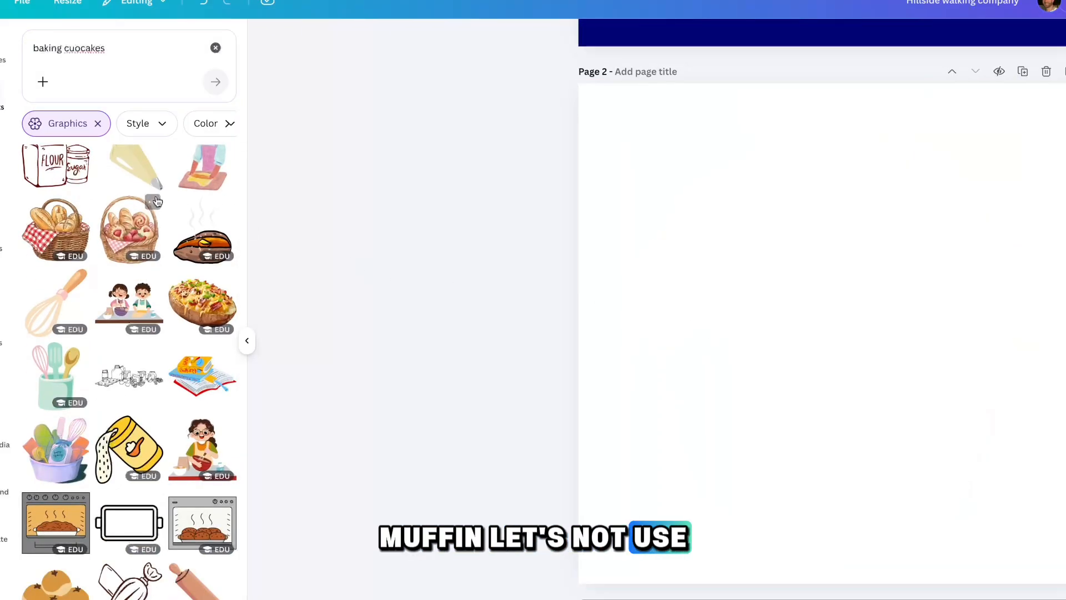
Search the graphics for baking cupcakes and add the peach-frosted cupcake with colored sprinkles to page 2.
scroll(157, 201, down, 15)
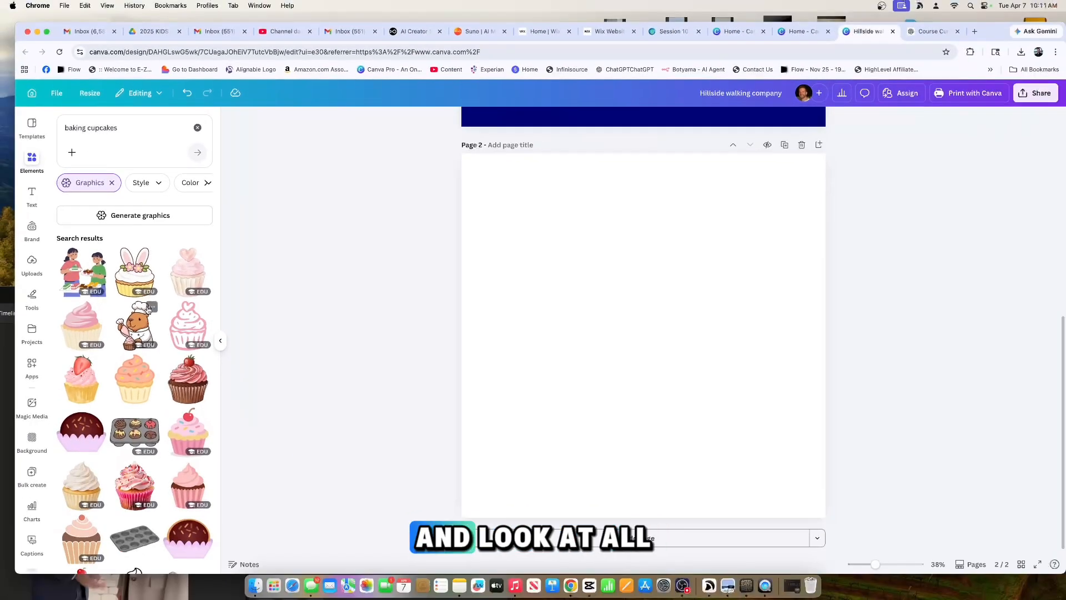
scroll(147, 310, down, 3)
scroll(146, 309, down, 10)
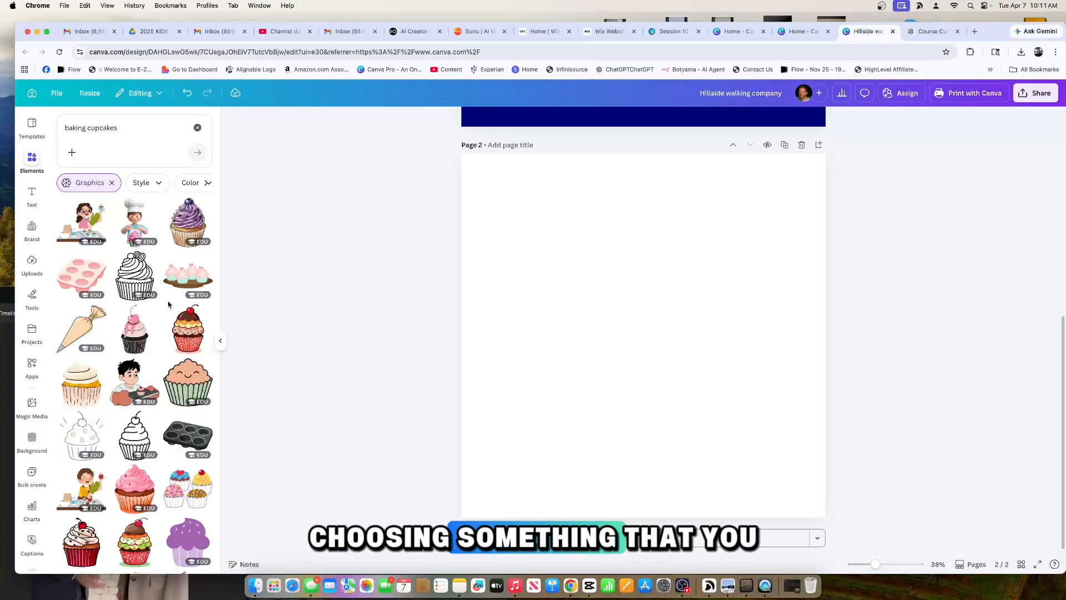
scroll(173, 304, down, 5)
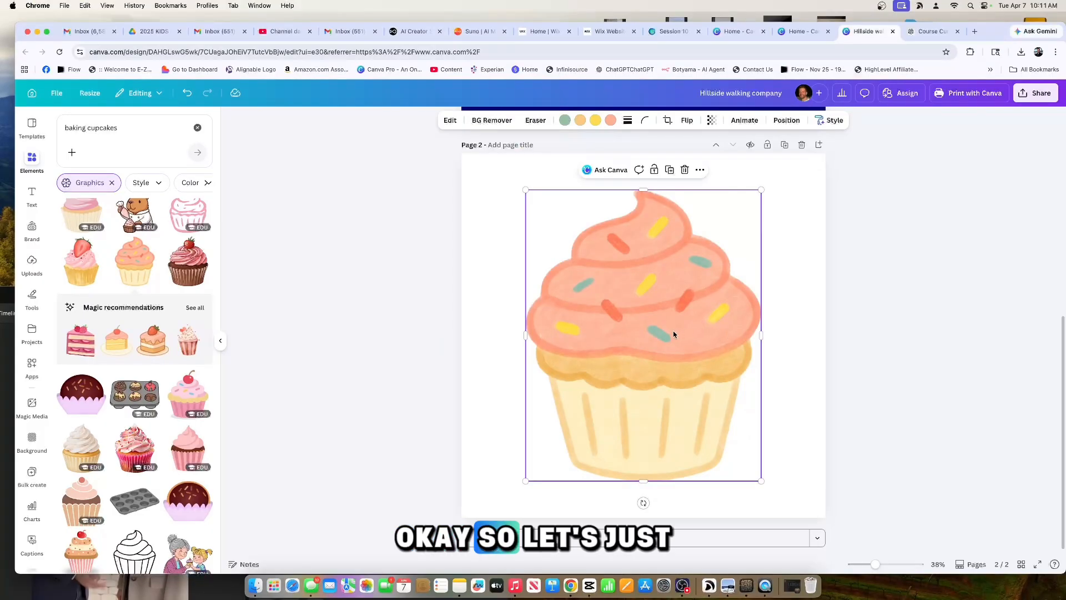
Shrink the cupcake to about half its size and place it at the center of the page.
scroll(712, 269, up, 1)
drag(761, 191, 635, 347)
mouse_move(586, 384)
mouse_down()
mouse_move(666, 294)
mouse_move(644, 298)
mouse_move(669, 312)
mouse_move(644, 309)
mouse_move(647, 332)
mouse_move(645, 322)
mouse_up()
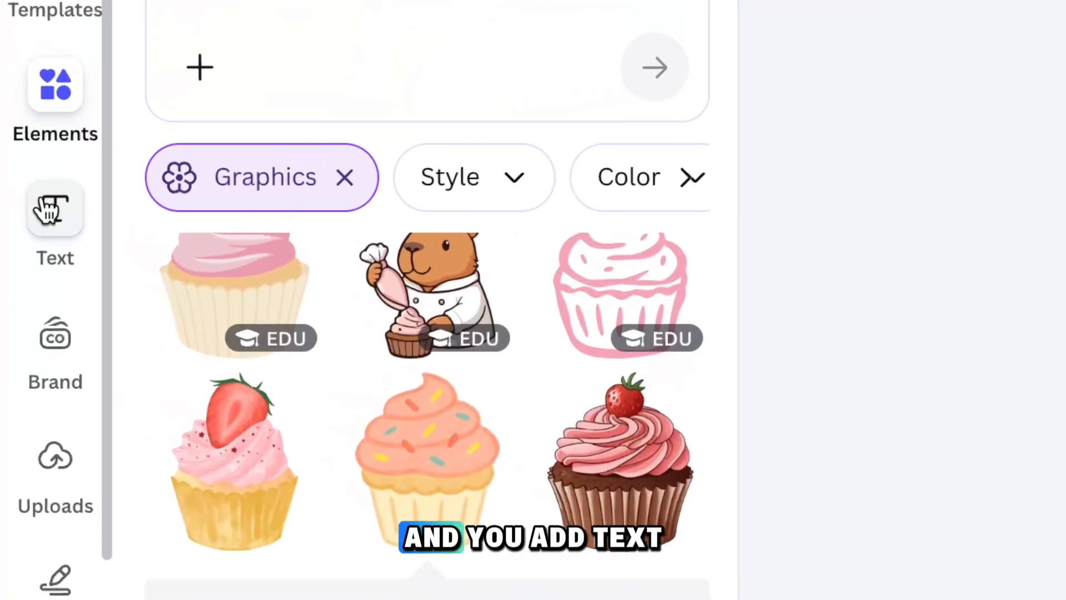
Add the text Olivia Cupcakes in the brand kit's Borsok style and place it above the cupcake.
click(52, 210)
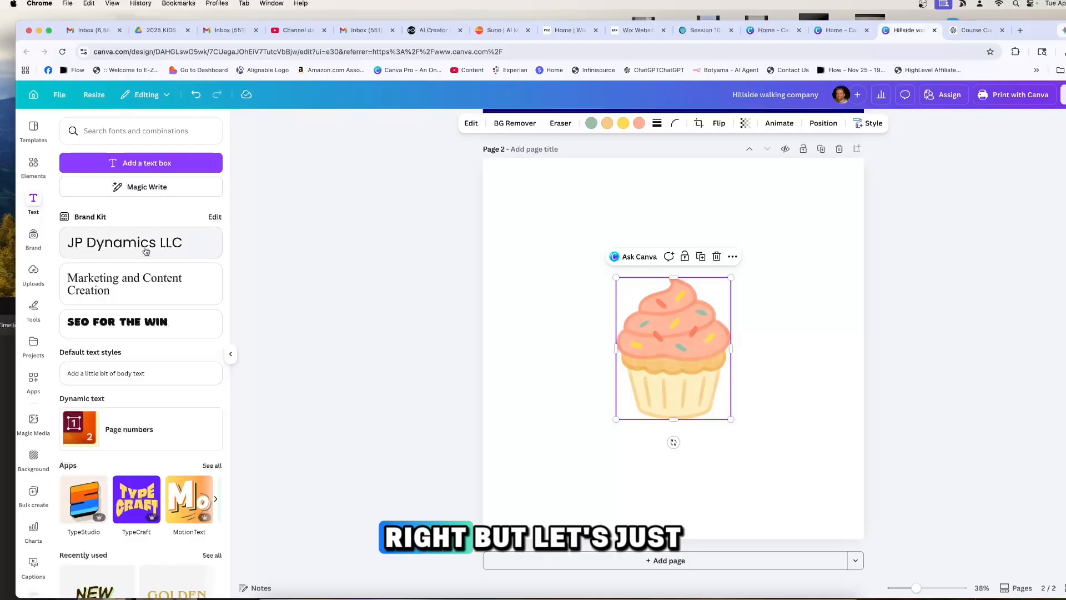
click(147, 325)
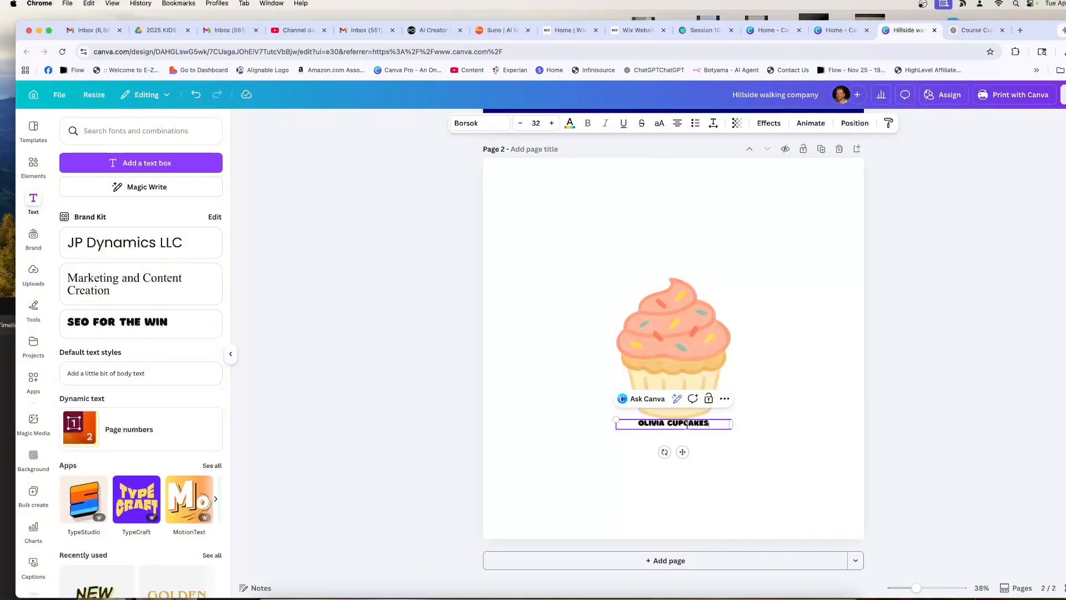
click(788, 436)
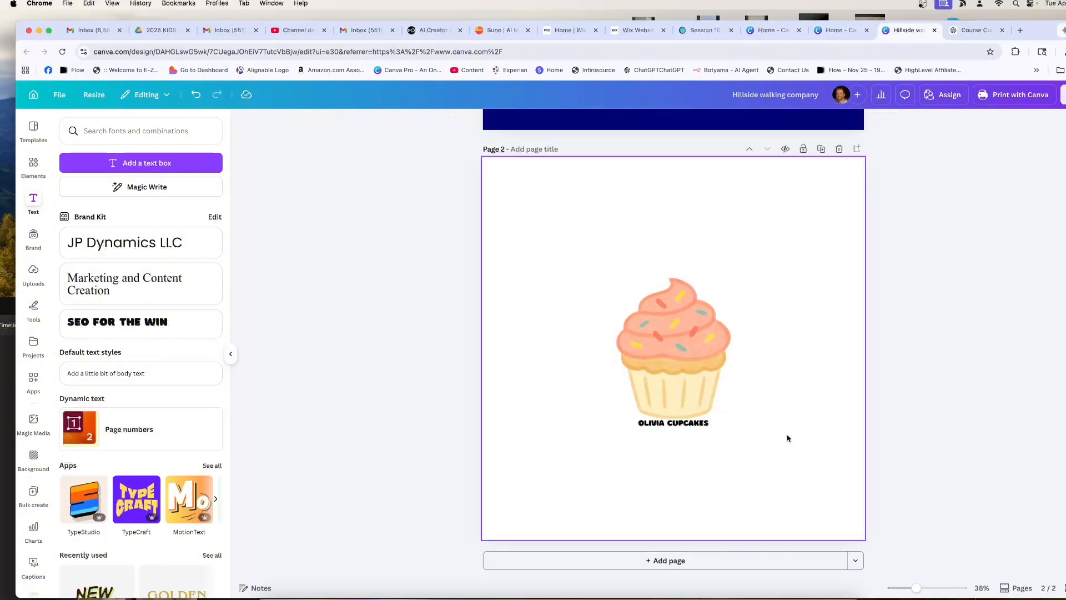
drag(712, 426, 712, 264)
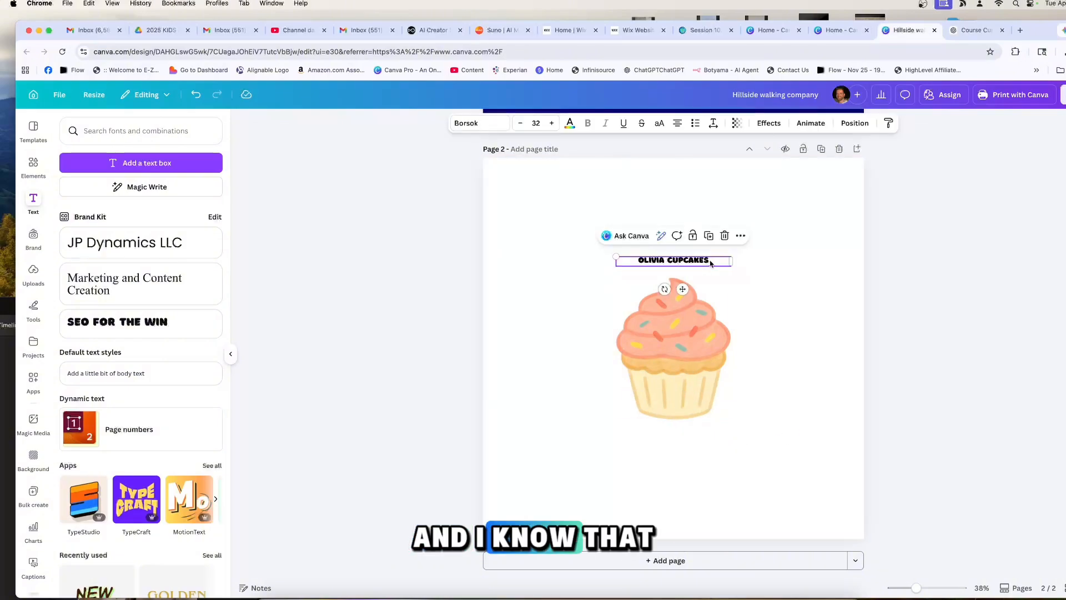
Increase the font size of the Olivia Cupcakes text to 60.
double_click(683, 259)
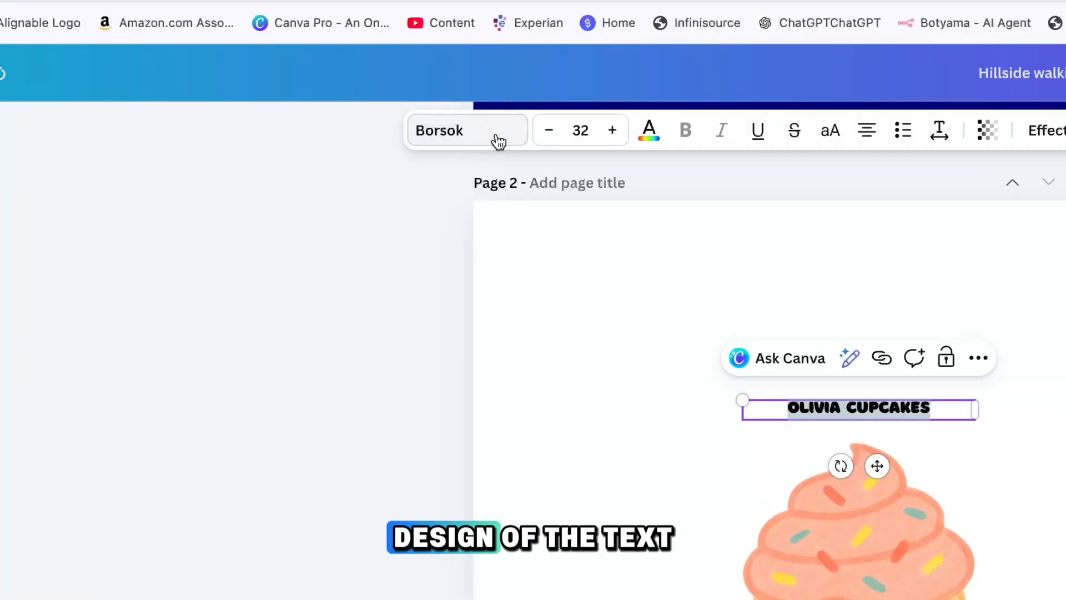
click(613, 133)
click(613, 134)
click(613, 133)
click(614, 133)
click(613, 133)
click(613, 133)
click(613, 133)
click(613, 133)
click(613, 133)
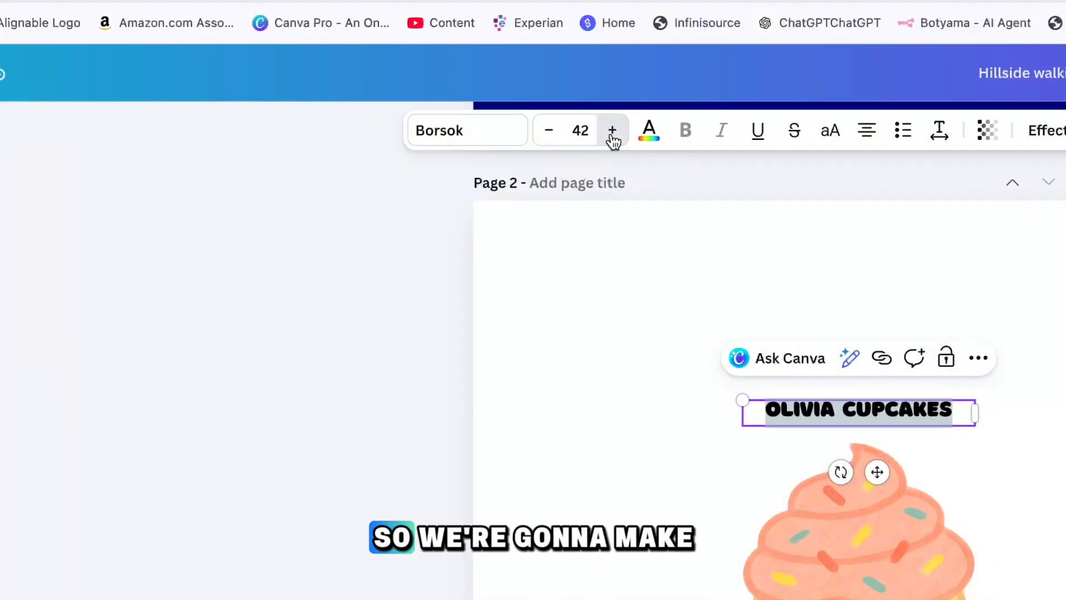
click(613, 133)
click(613, 133)
click(613, 134)
click(613, 133)
click(613, 133)
click(613, 133)
click(613, 133)
click(613, 133)
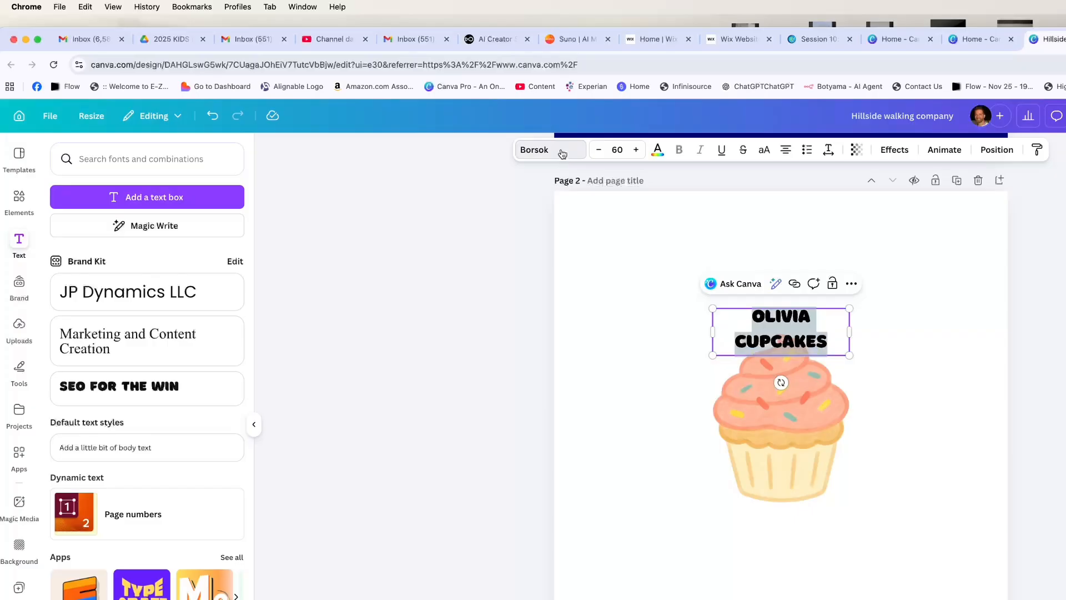
Change the Olivia Cupcakes font to Shrikhand and widen its text box so the name sits on one line above the cupcake.
click(461, 141)
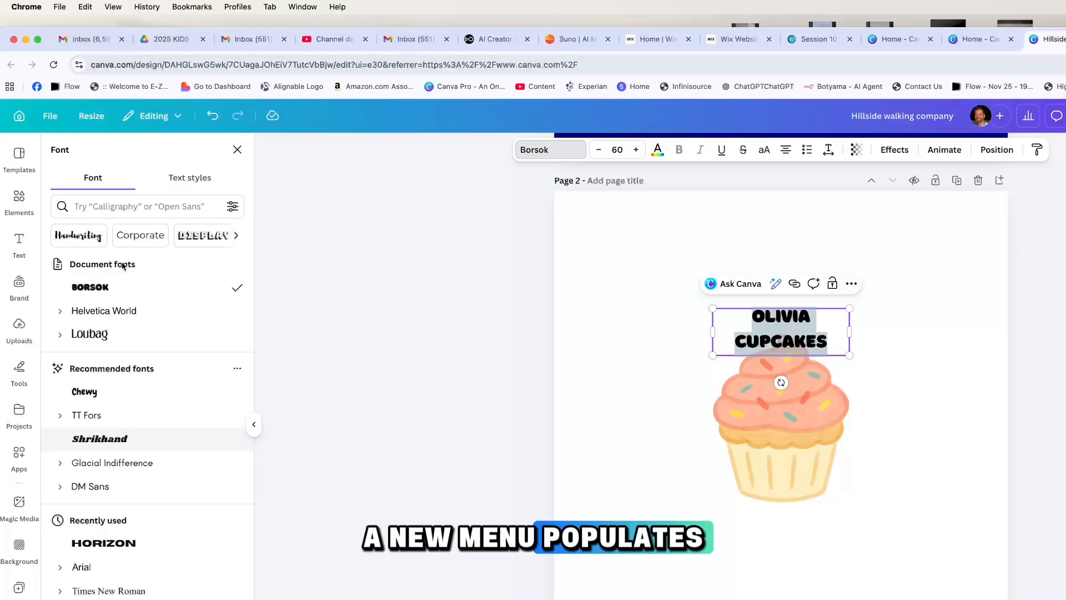
scroll(118, 270, down, 5)
scroll(119, 271, down, 8)
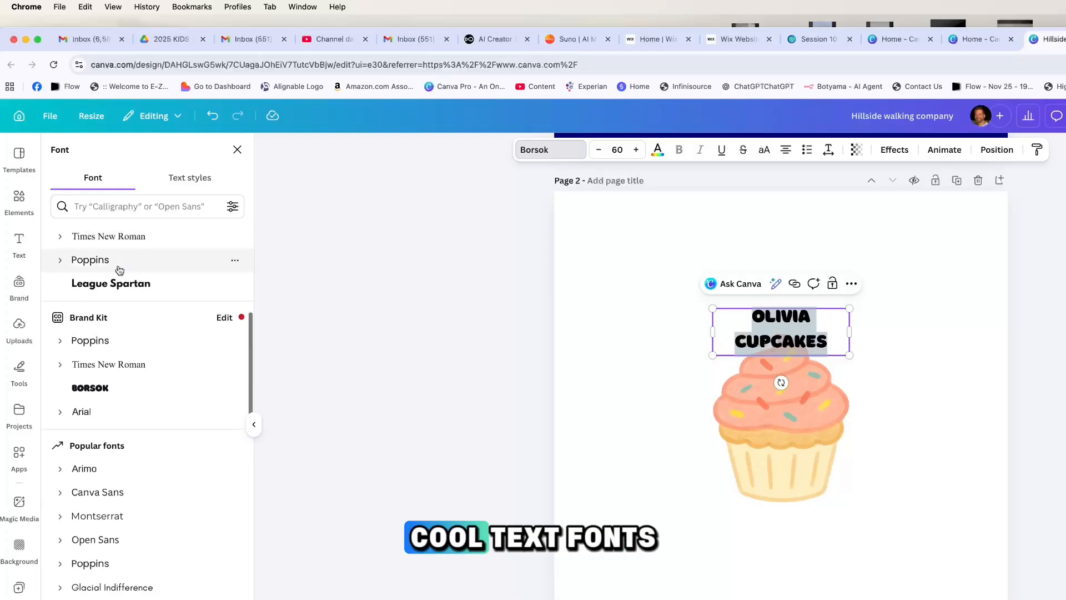
scroll(119, 270, down, 3)
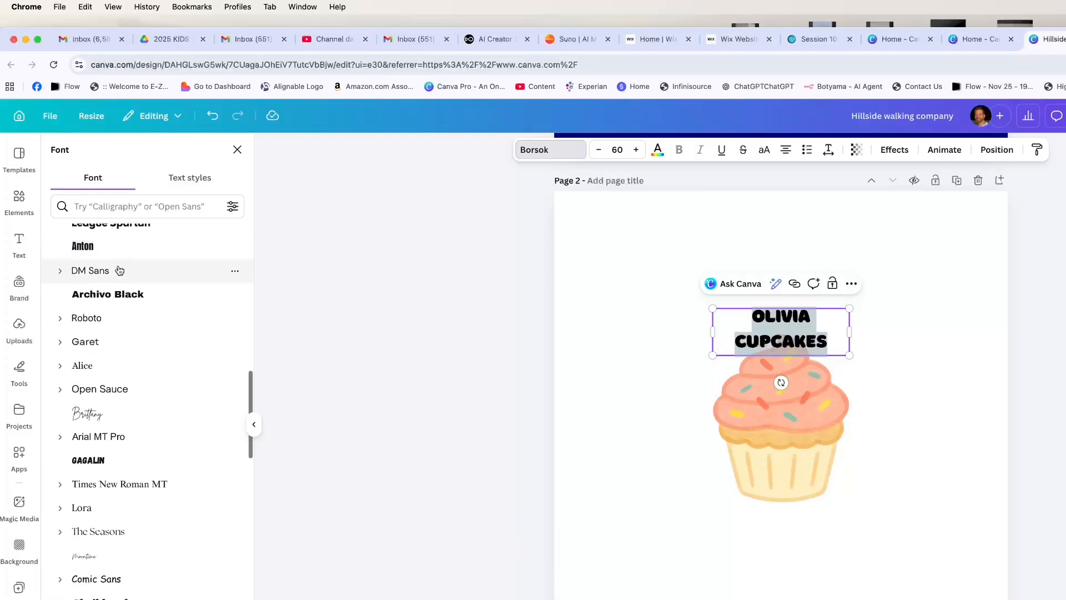
scroll(119, 270, up, 6)
scroll(153, 455, down, 10)
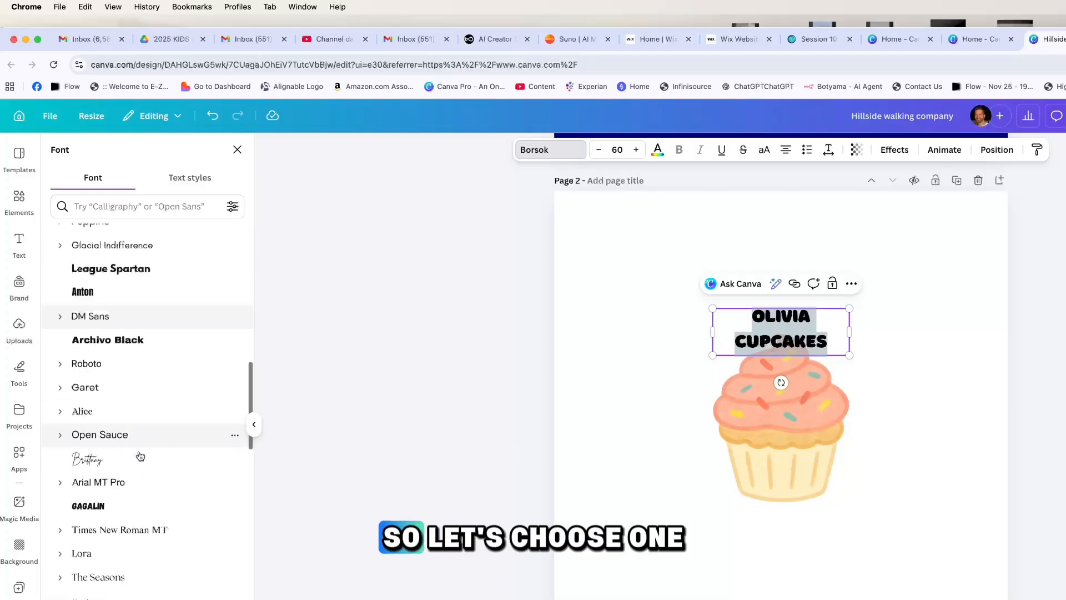
click(125, 432)
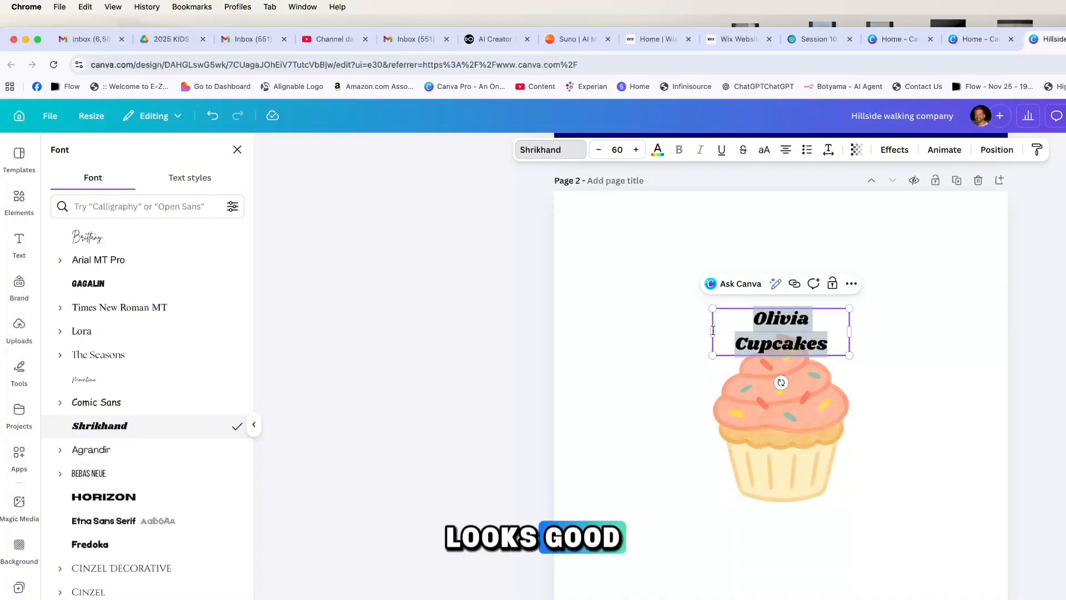
drag(713, 331, 705, 331)
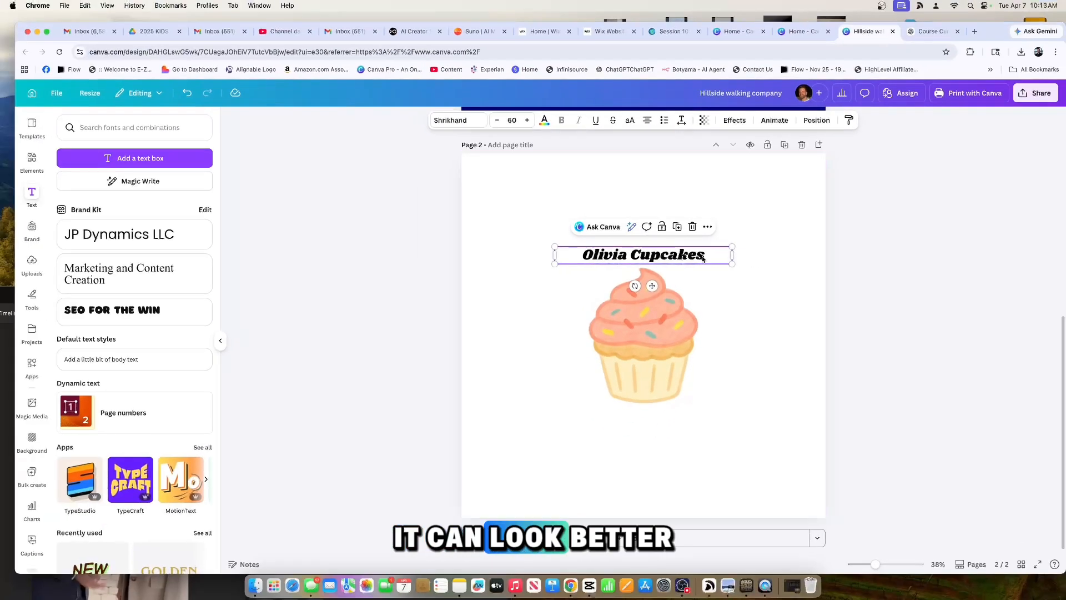
drag(681, 255, 684, 254)
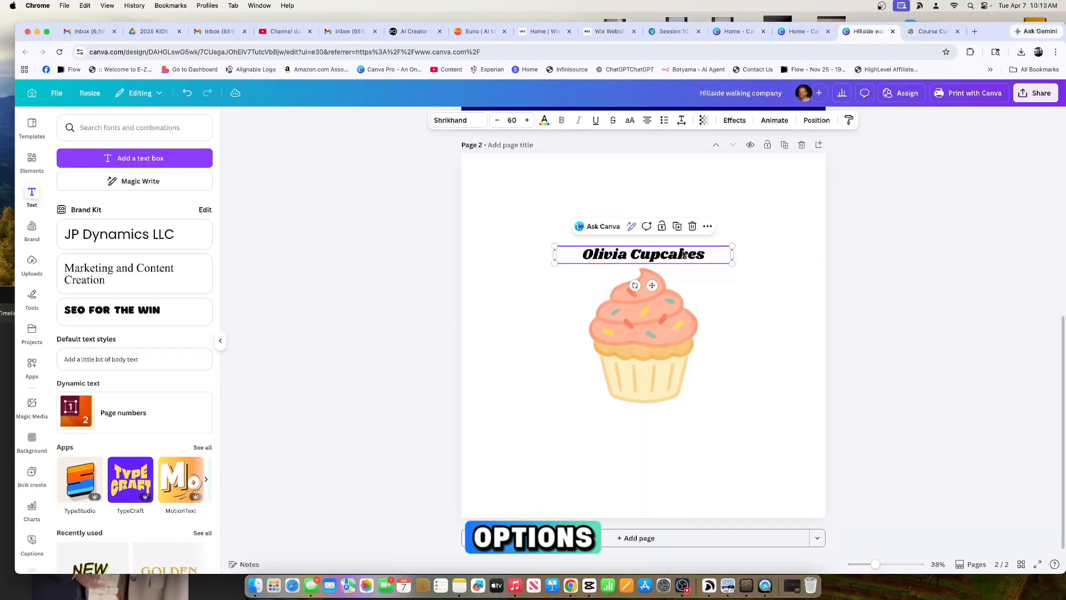
Recolor the Olivia Cupcakes text to the deep blue from the default solid colors.
click(202, 448)
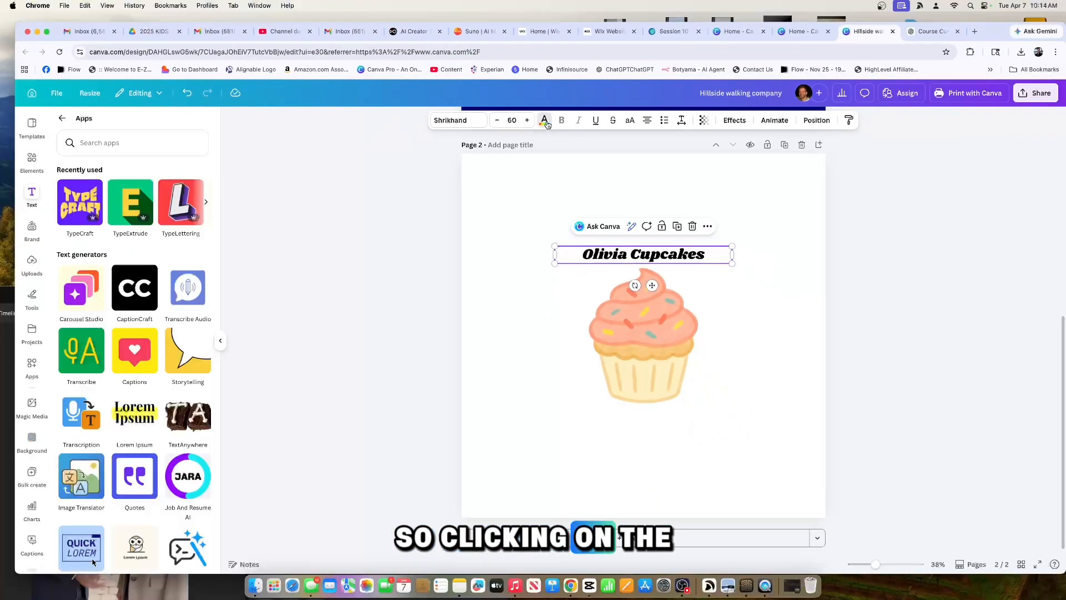
click(544, 121)
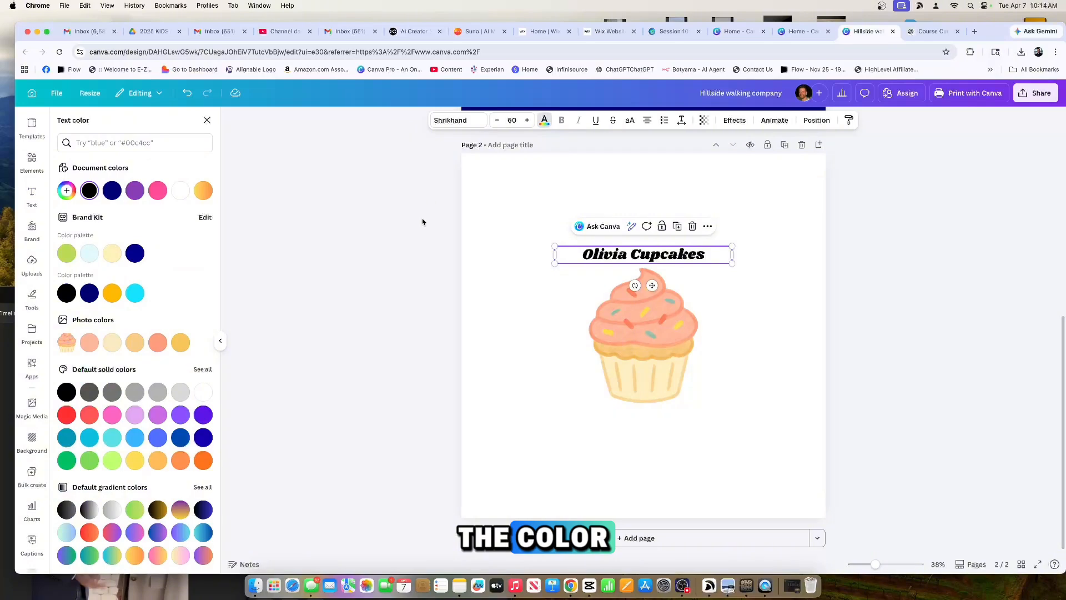
click(88, 295)
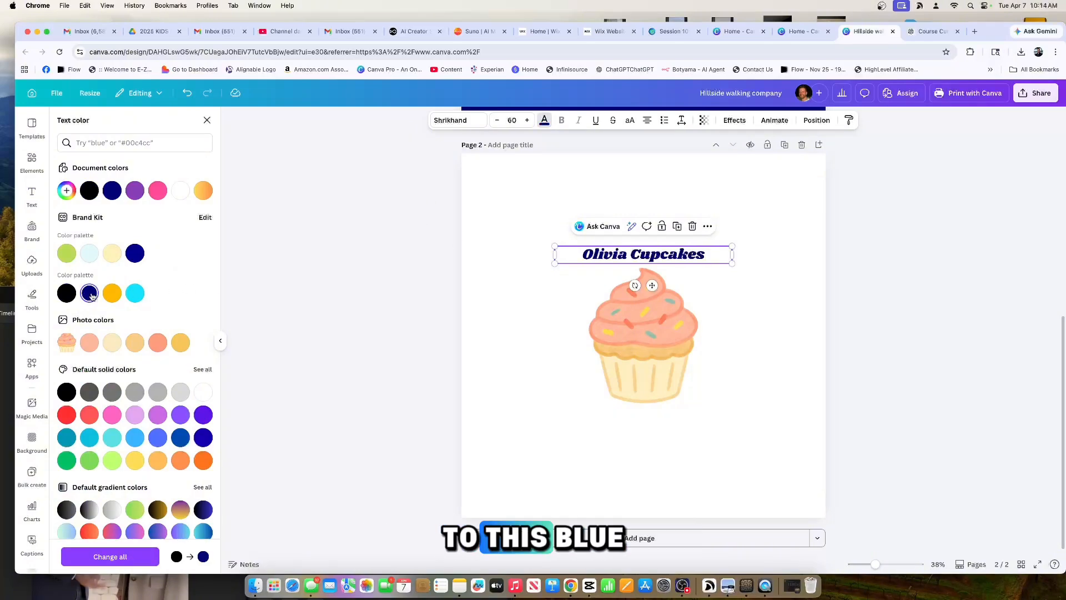
click(203, 437)
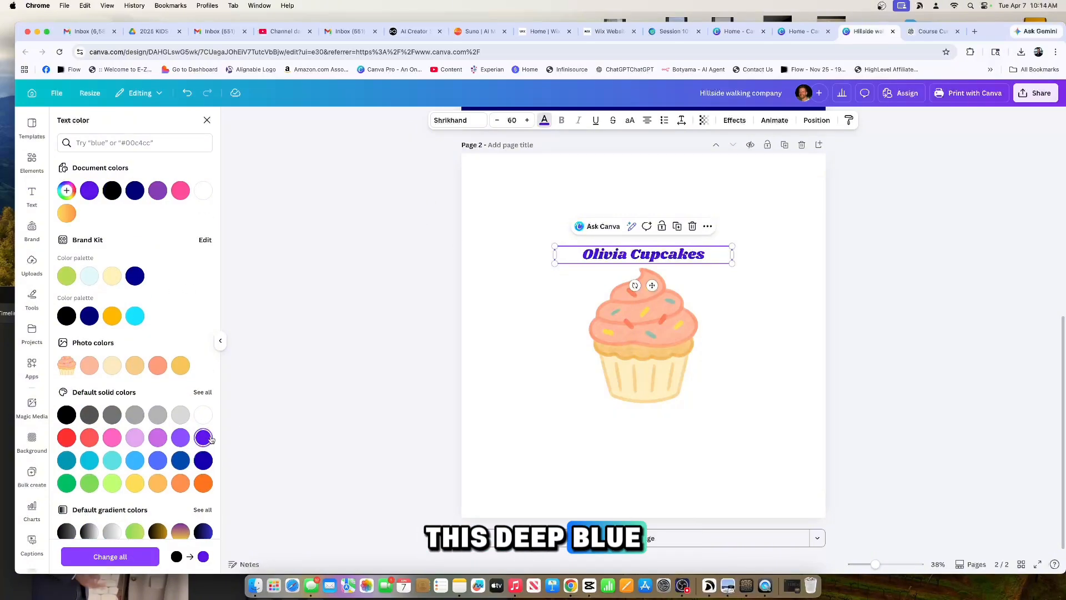
click(687, 198)
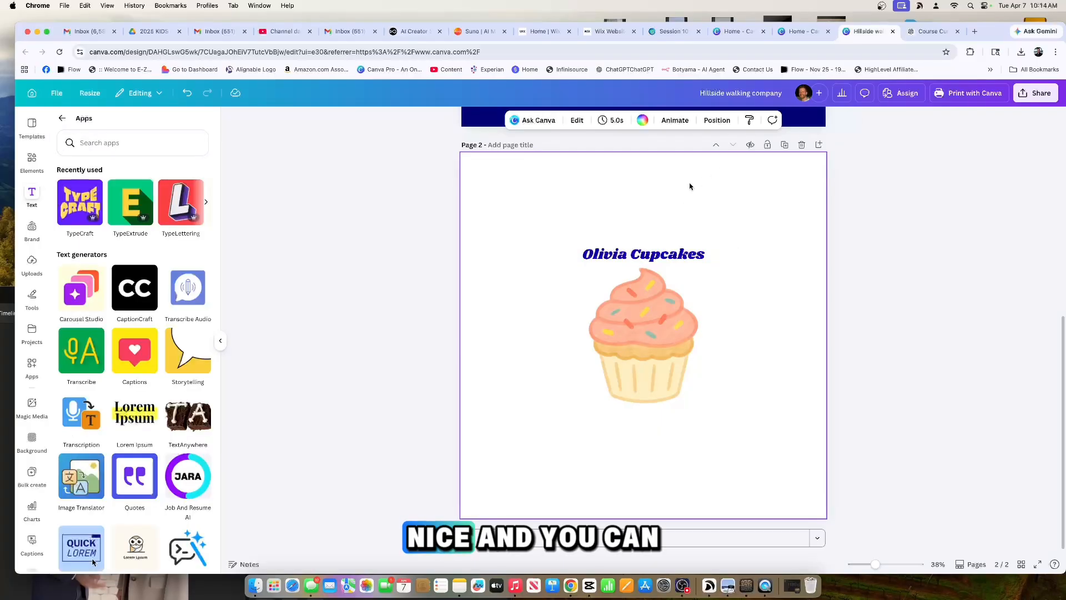
Try the Drop and Echo effects on the Olivia Cupcakes text and browse the advanced text effects.
click(666, 251)
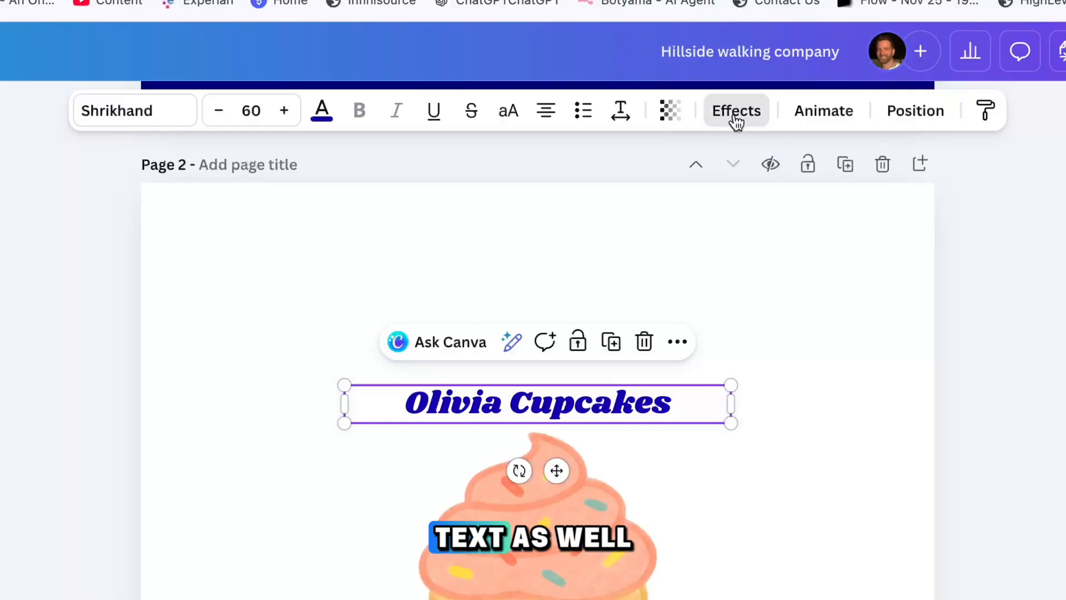
click(732, 121)
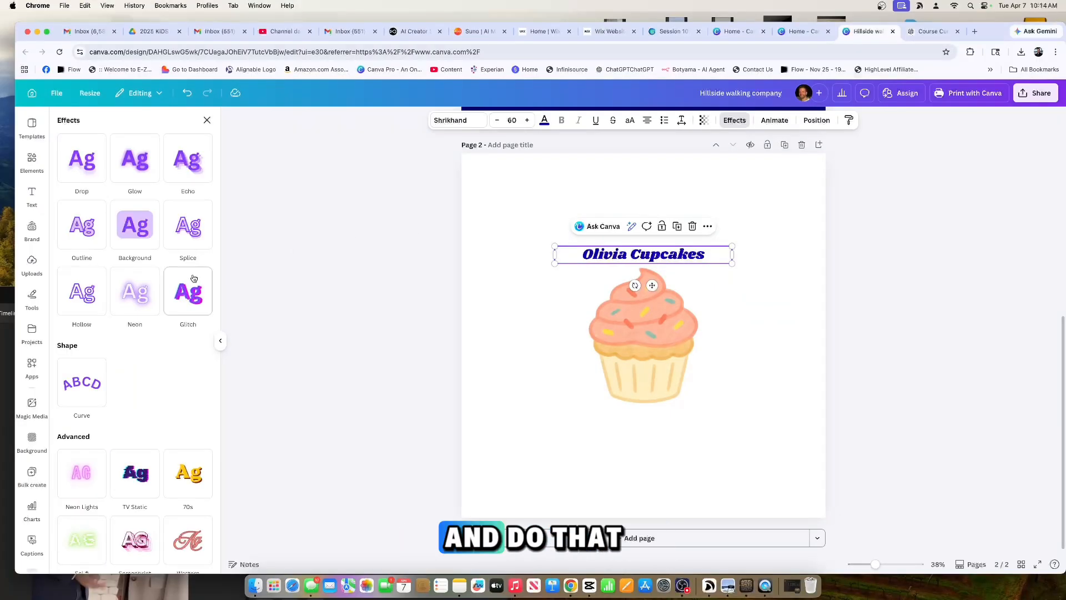
click(87, 164)
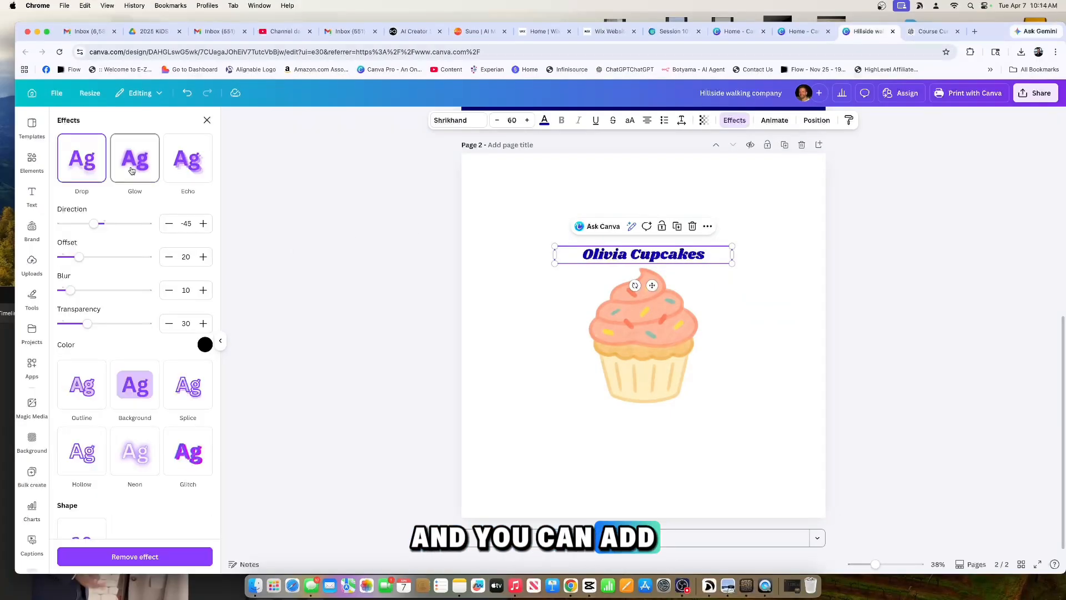
click(192, 165)
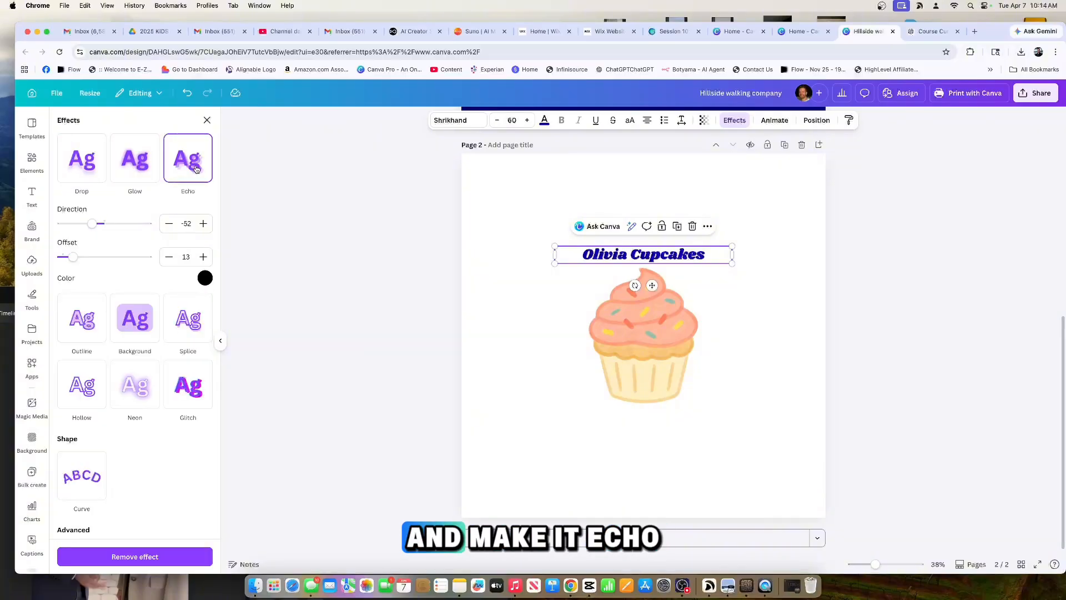
scroll(111, 373, down, 6)
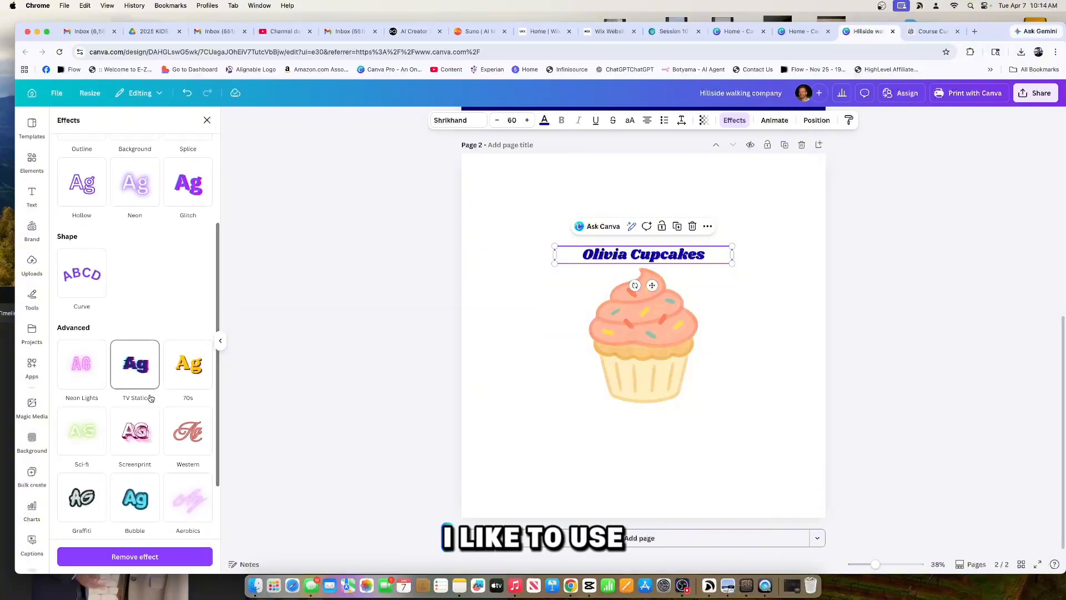
scroll(137, 361, down, 3)
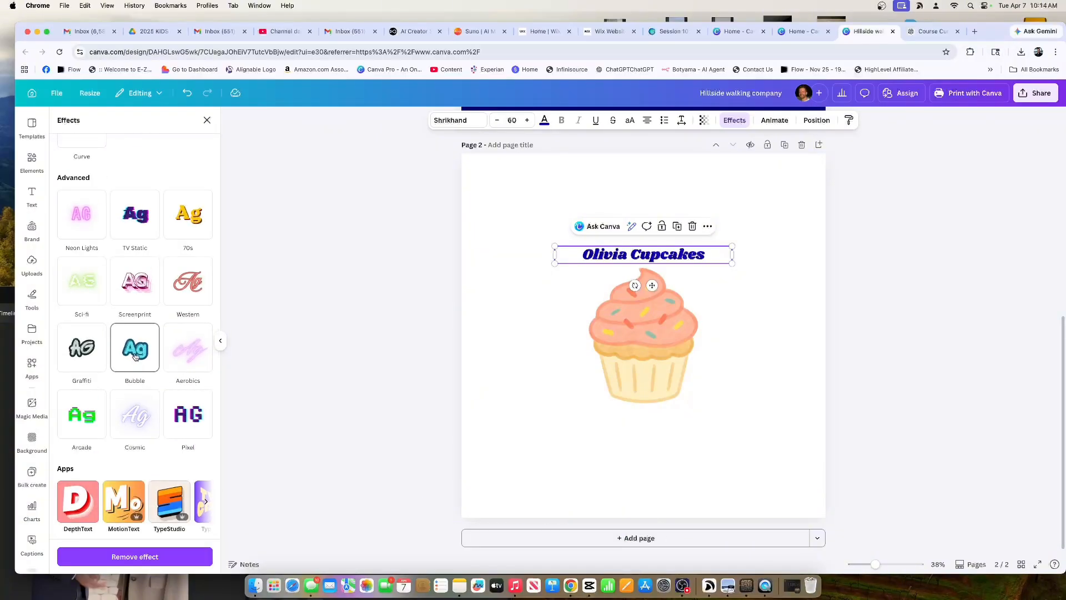
scroll(136, 352, up, 5)
scroll(133, 297, up, 1)
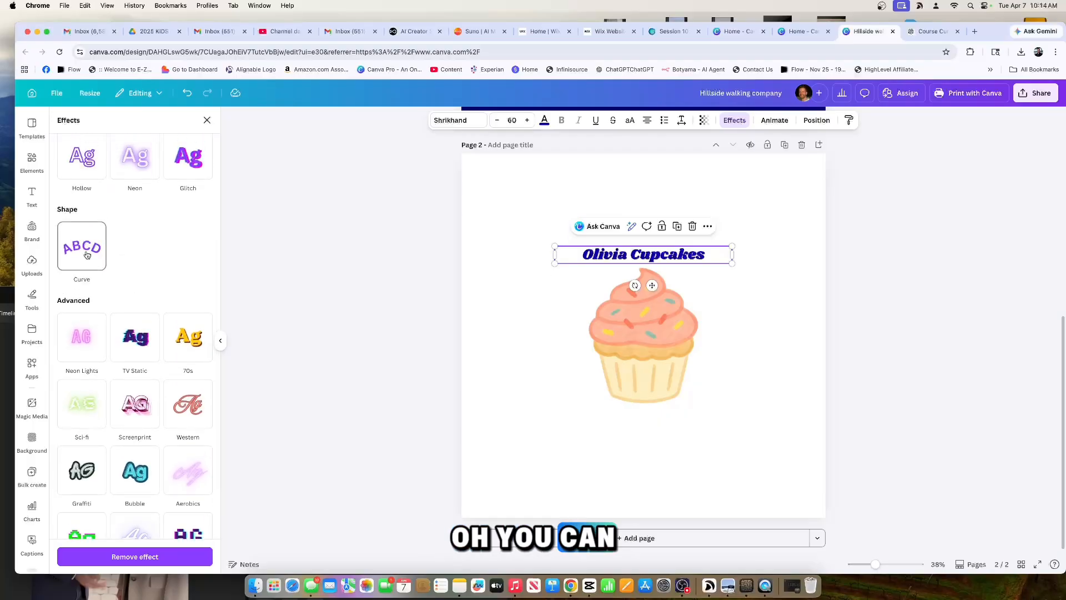
Apply the Curve effect to the Olivia Cupcakes text and enlarge it to font size 80, centered over the cupcake.
click(92, 253)
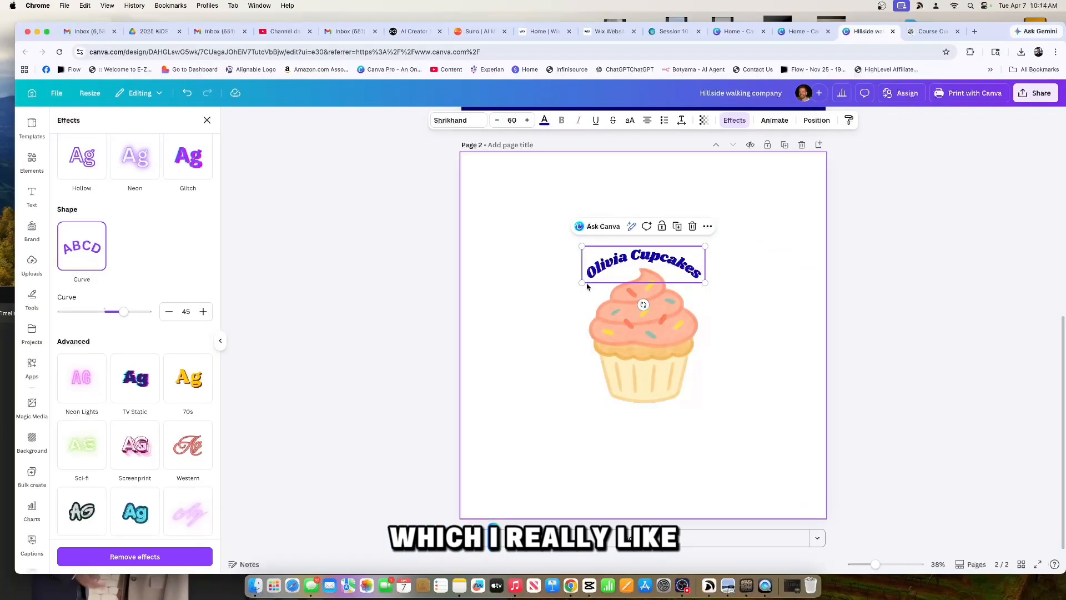
drag(582, 283, 541, 296)
click(740, 266)
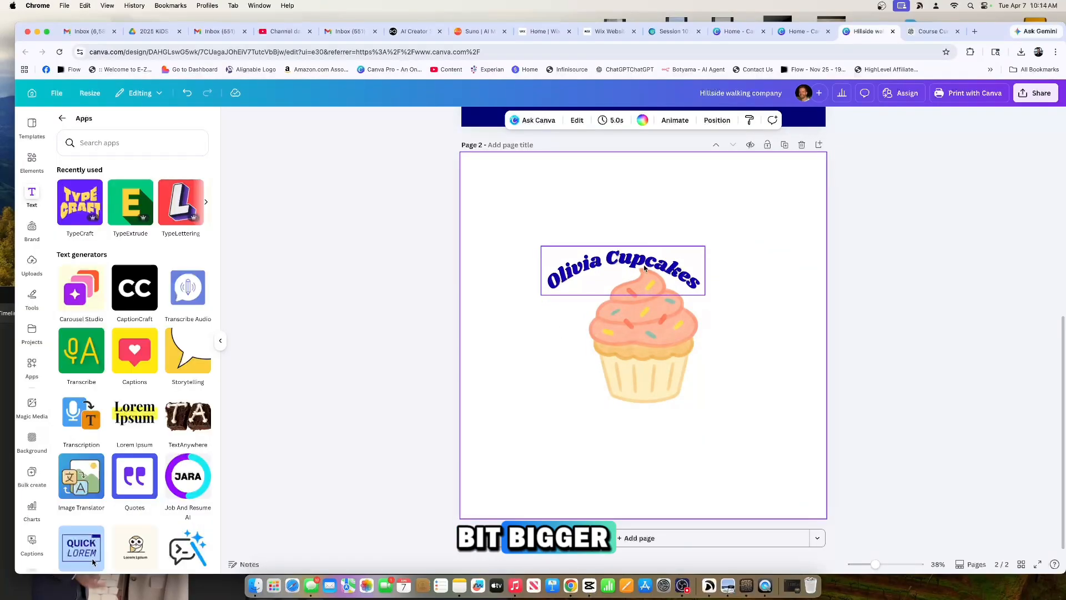
drag(630, 263, 651, 259)
click(792, 253)
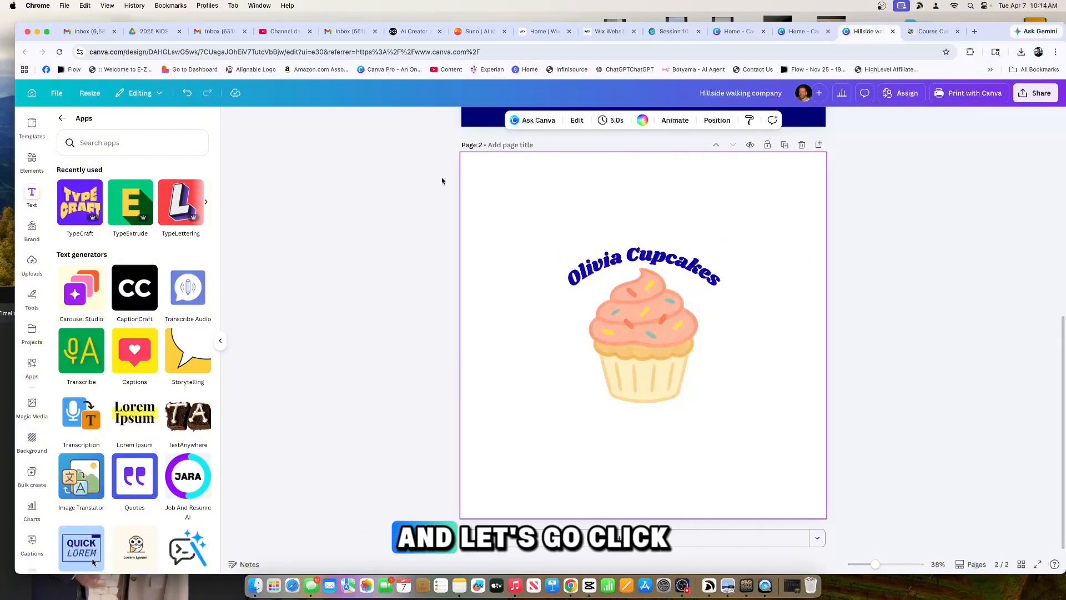
Try the Screenprint, Sci-fi, Neon Lights, TV Static and 70s effects on the curved Olivia Cupcakes text.
click(655, 271)
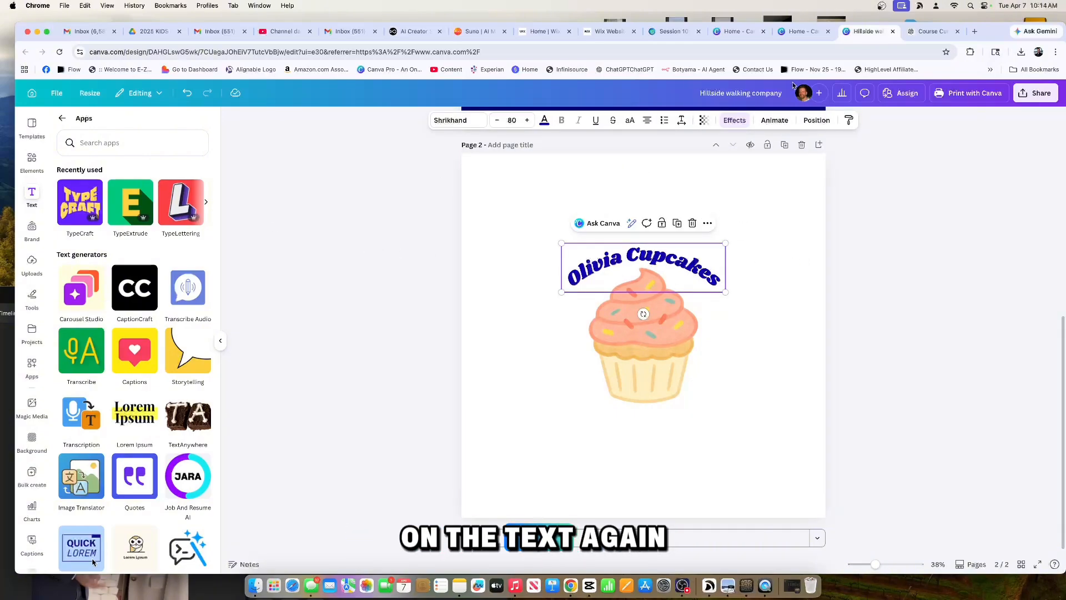
click(735, 120)
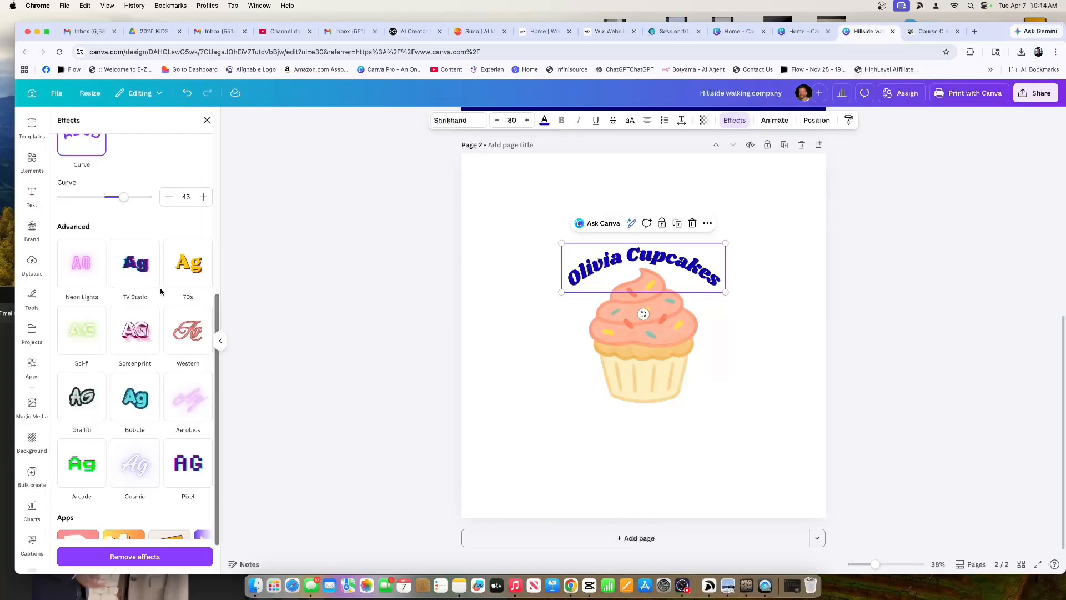
click(139, 337)
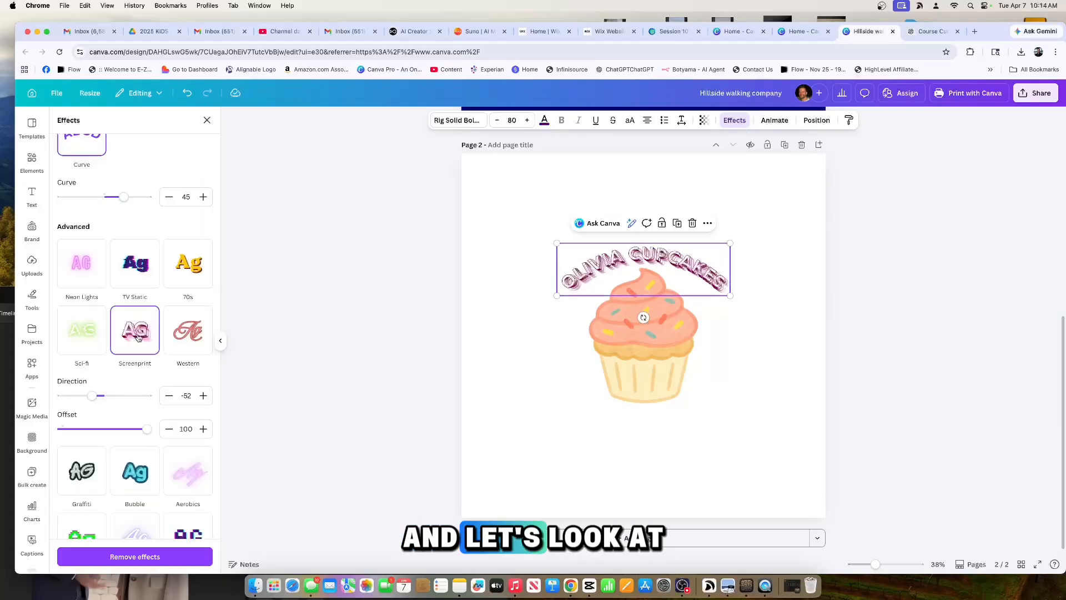
click(83, 333)
click(81, 274)
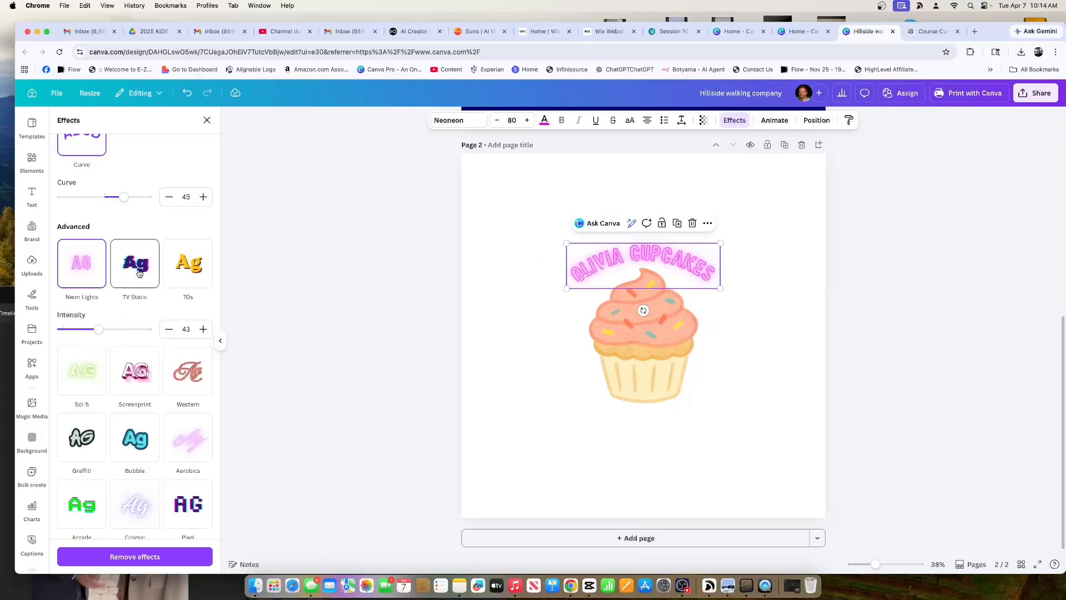
click(135, 264)
click(195, 275)
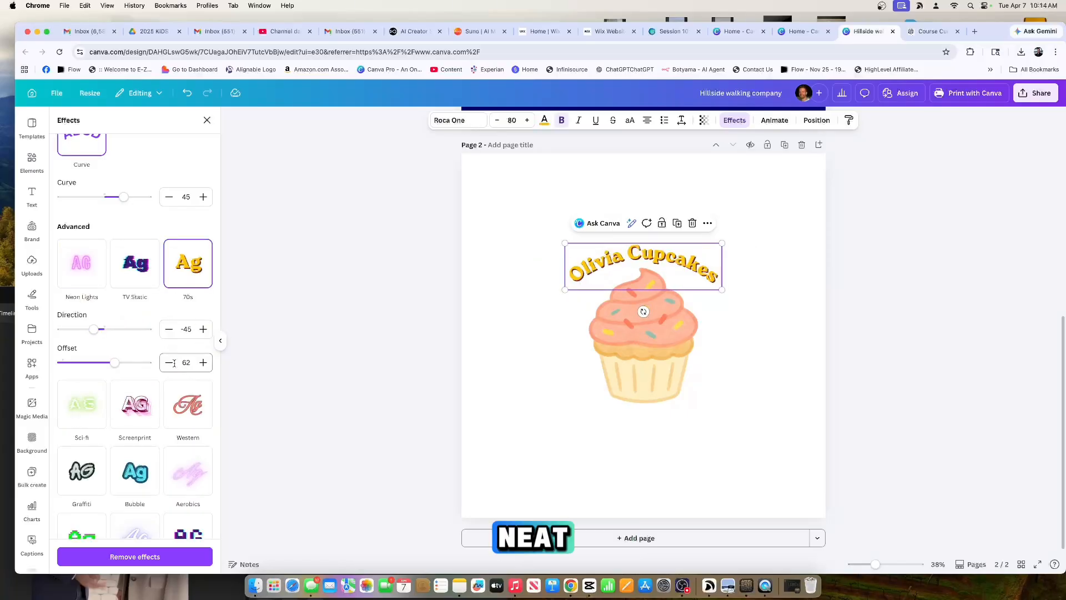
Apply the Bubble effect to the curved Olivia Cupcakes text and enlarge it to font size 96, centered above the cupcake.
click(153, 473)
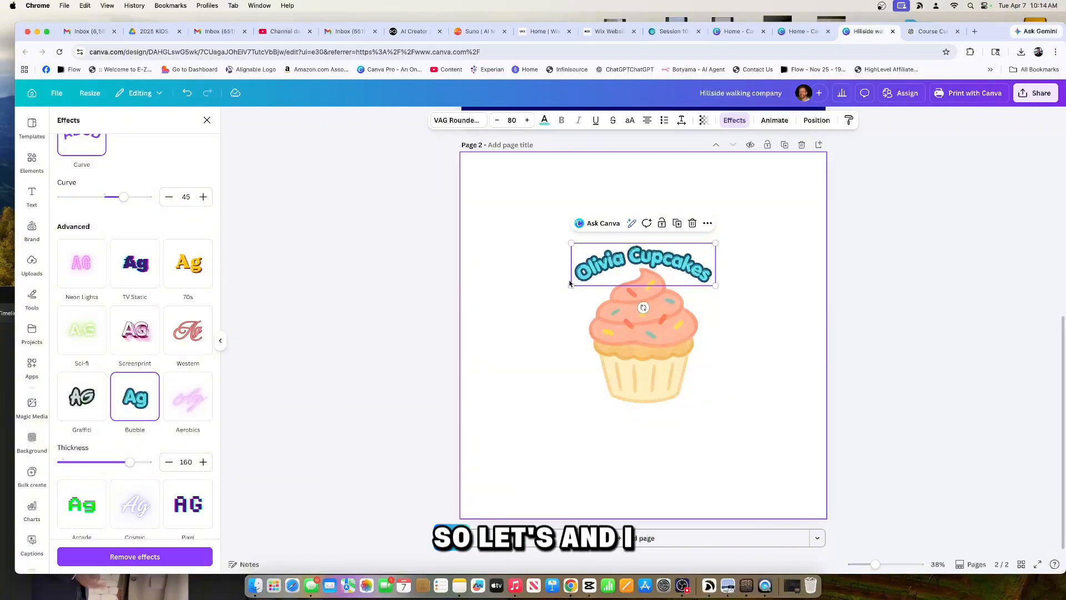
drag(572, 285, 547, 294)
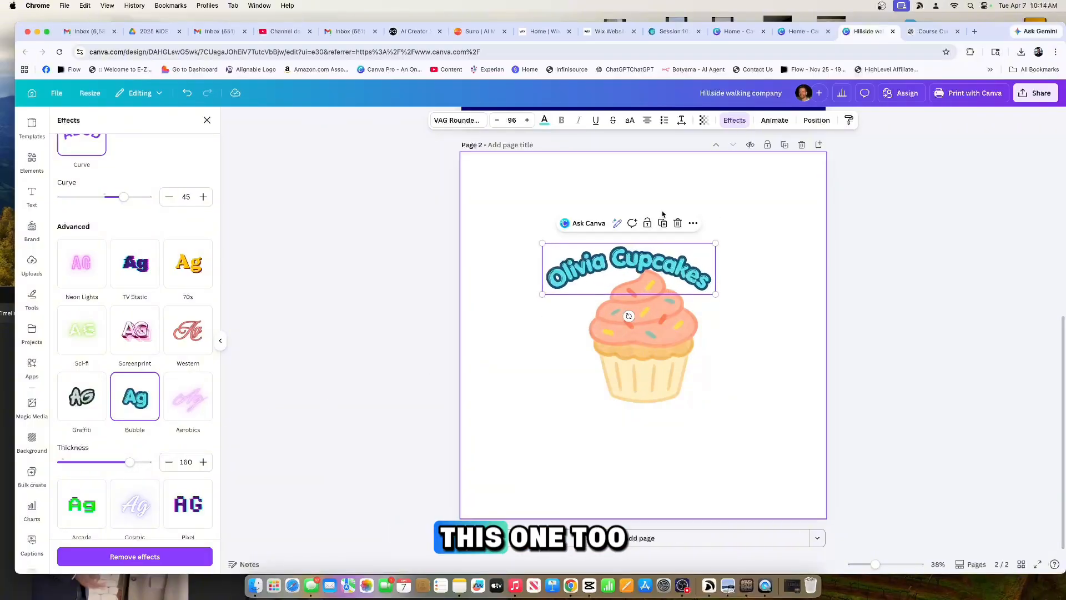
click(92, 557)
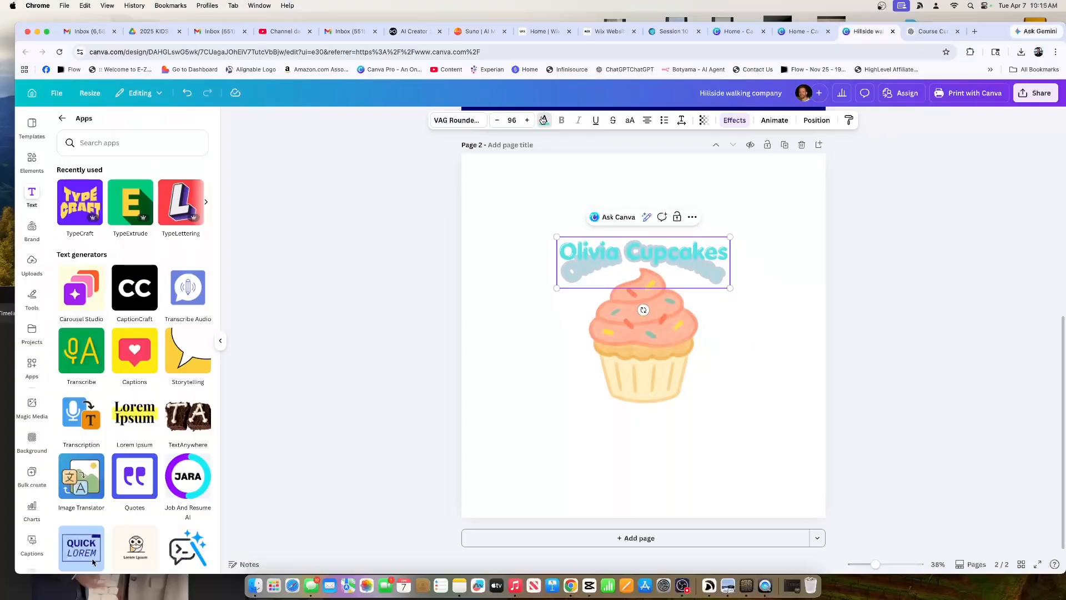
Recolor the Olivia Cupcakes text to a light orange from the cupcake's photo colors and center it above the cupcake.
click(543, 120)
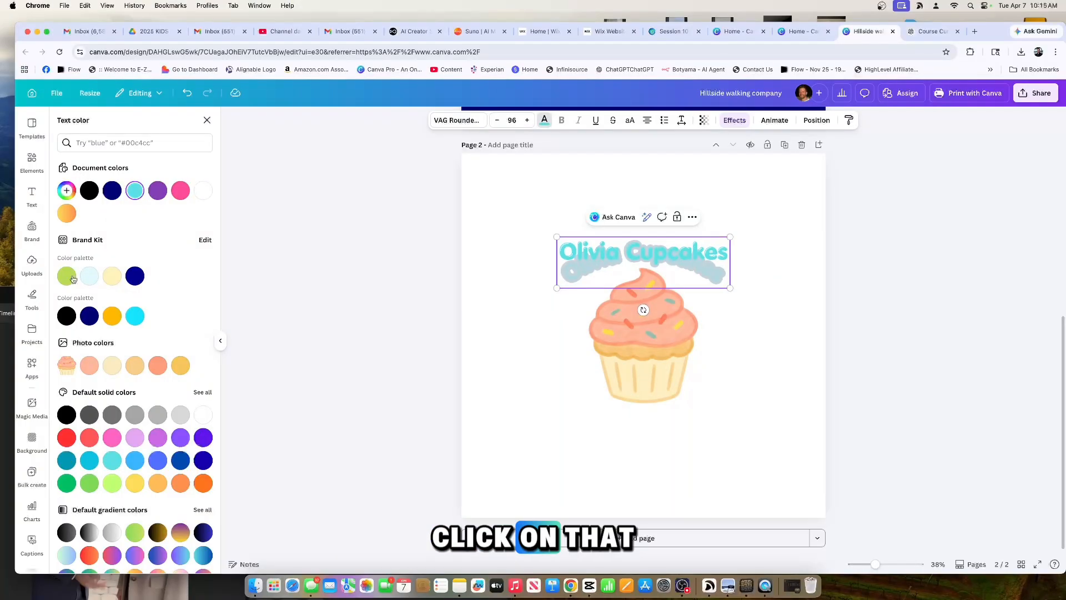
click(158, 368)
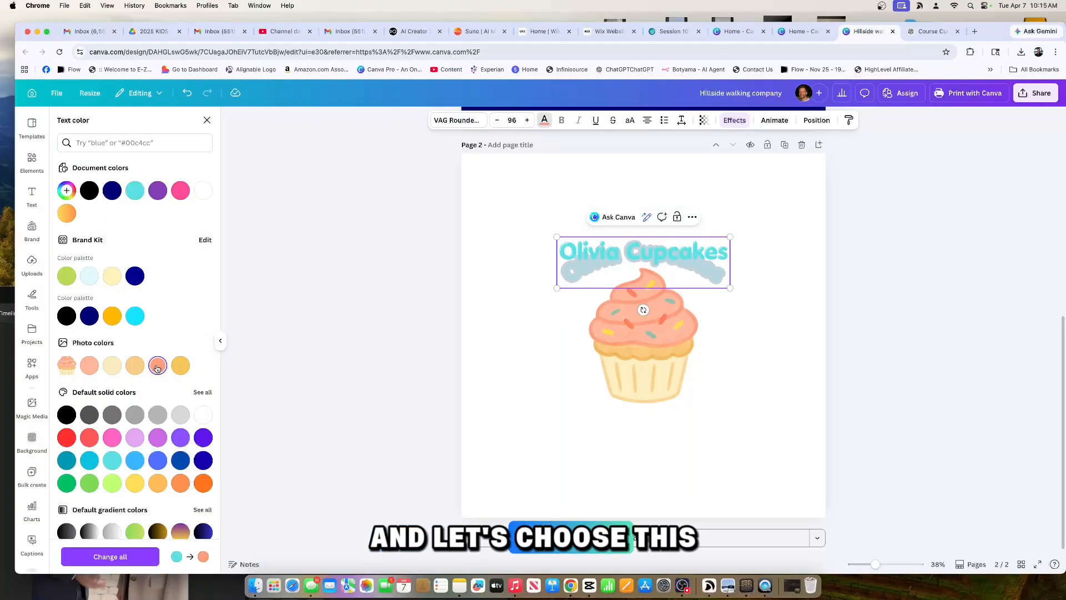
click(486, 305)
click(642, 253)
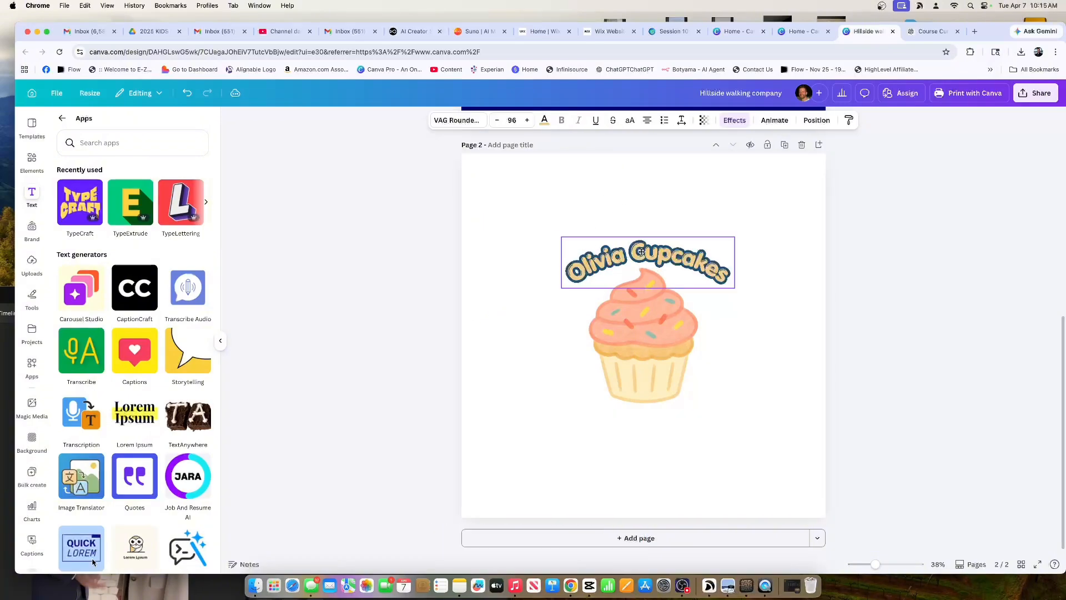
click(710, 195)
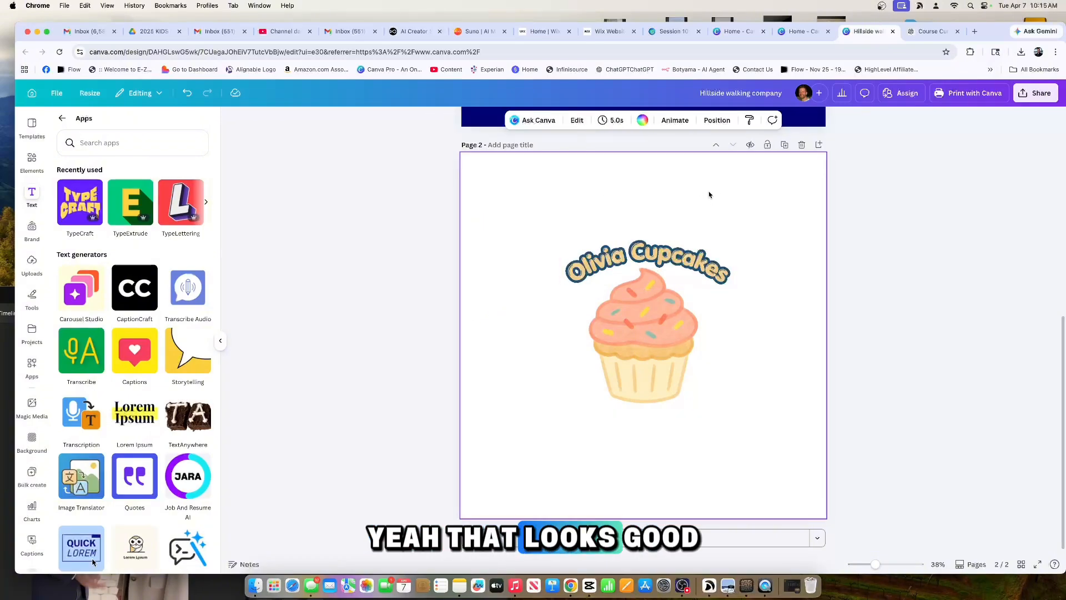
drag(679, 255, 673, 253)
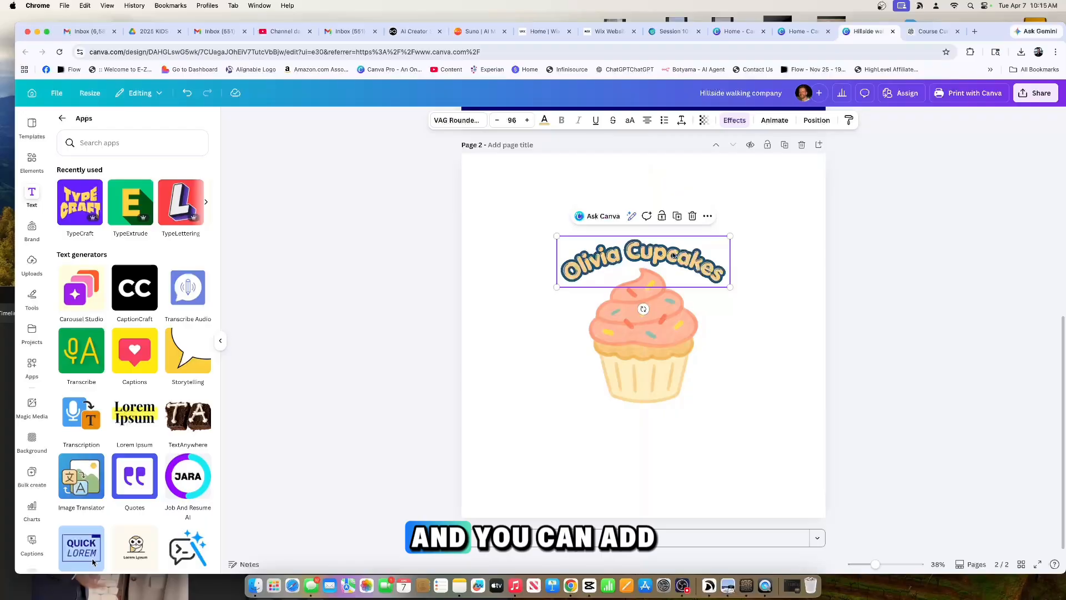
Add a text box reading EST. 2026 and place it centered just below the cupcake.
click(31, 193)
click(135, 160)
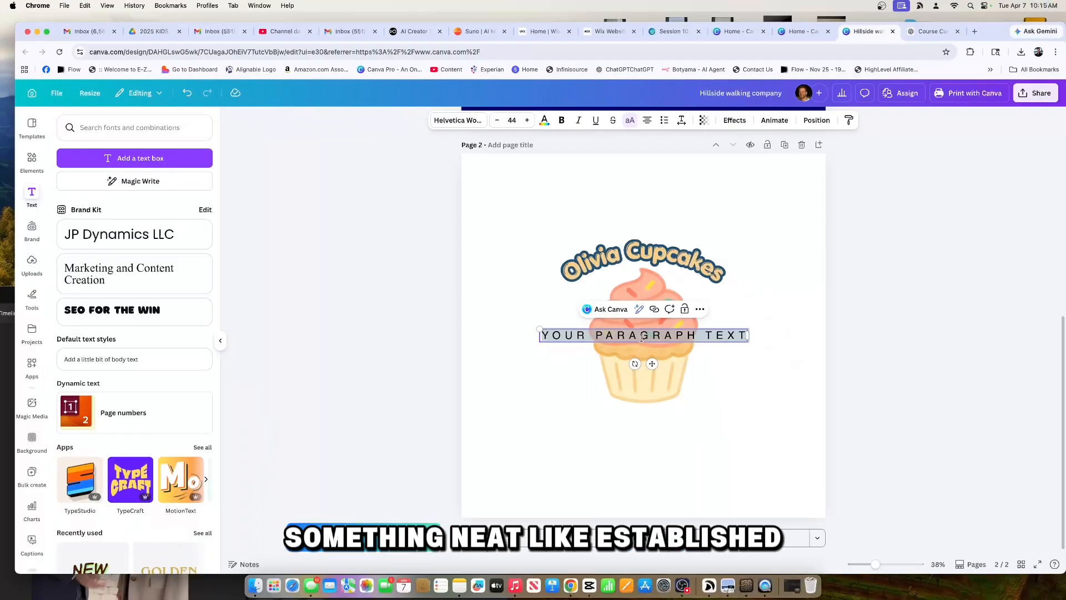
text(ES)
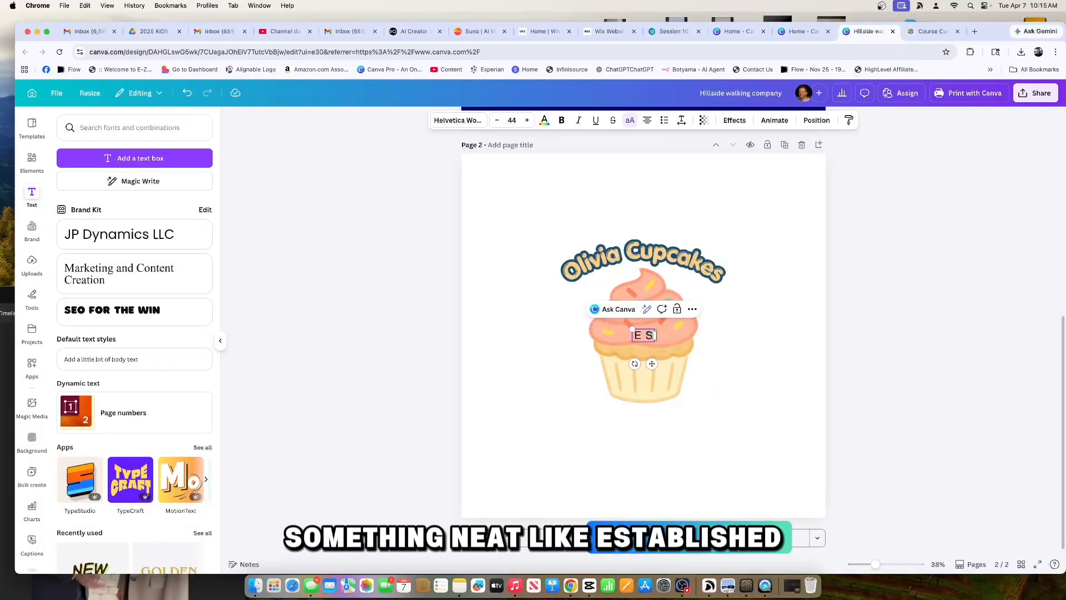
text(T. 2026)
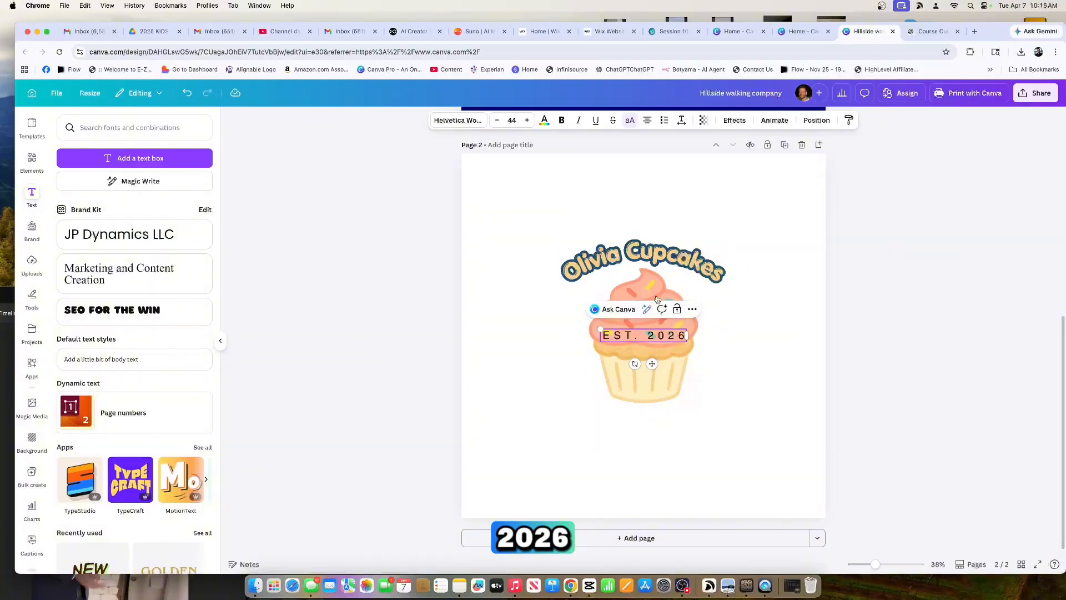
click(702, 207)
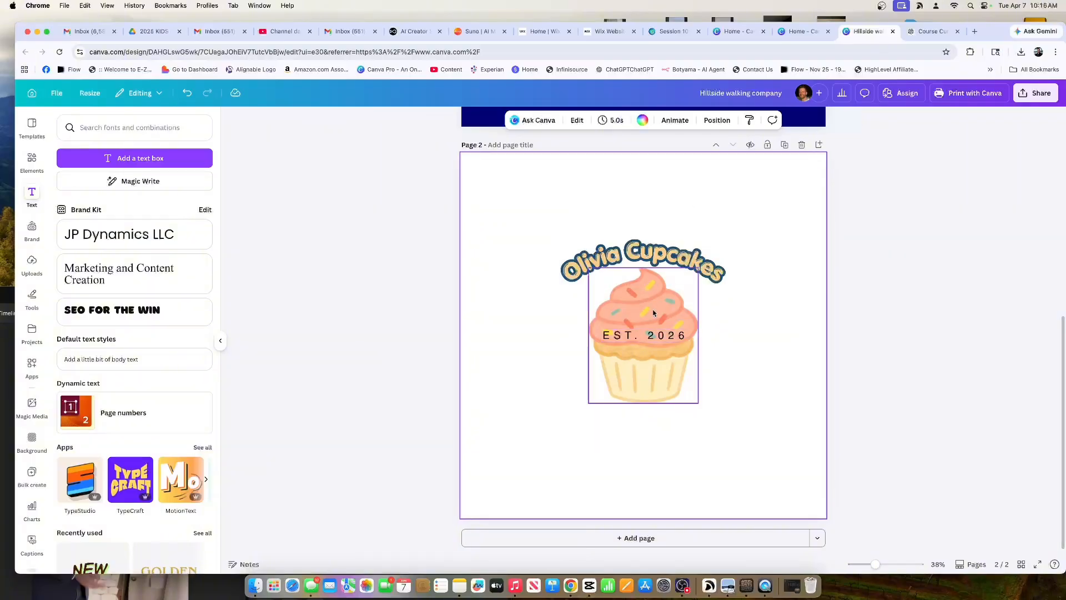
drag(648, 334, 649, 412)
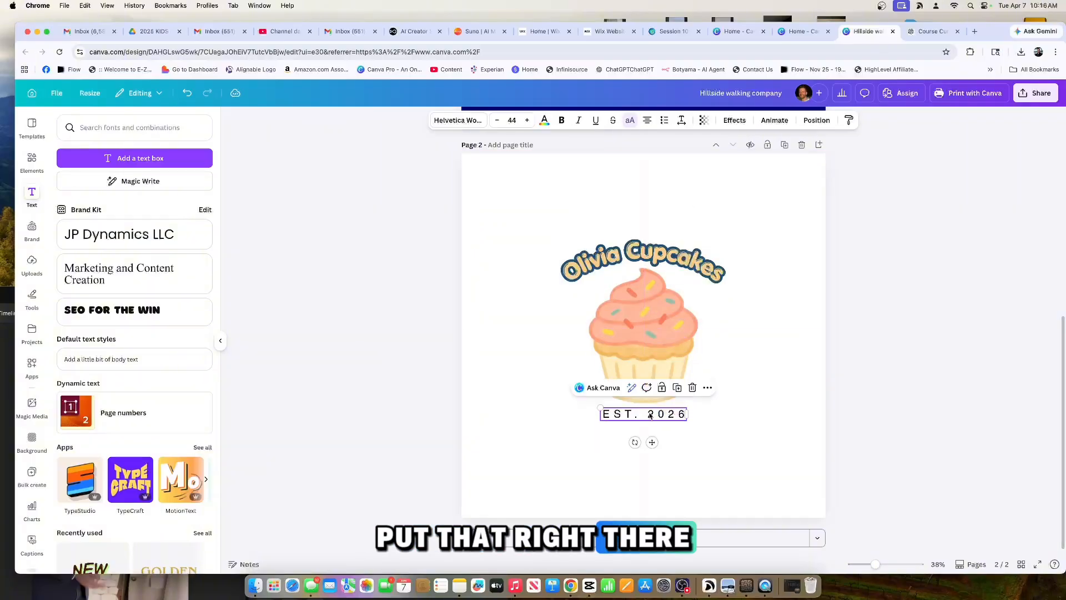
click(777, 385)
Change the page 2 background behind the cupcake logo to the light blue from the Brand Kit palette.
scroll(661, 174, up, 2)
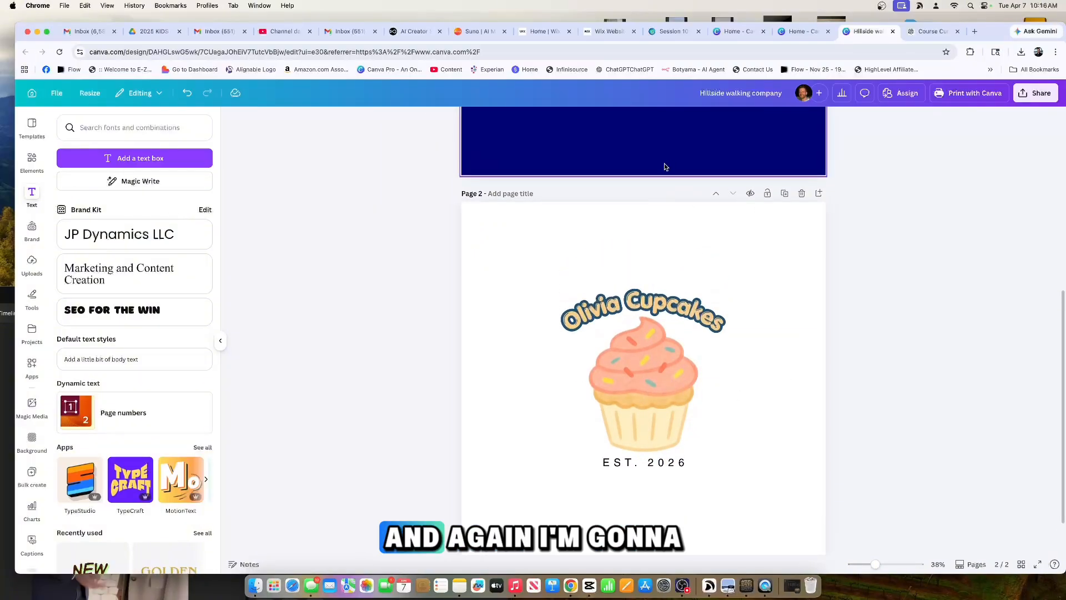
click(696, 218)
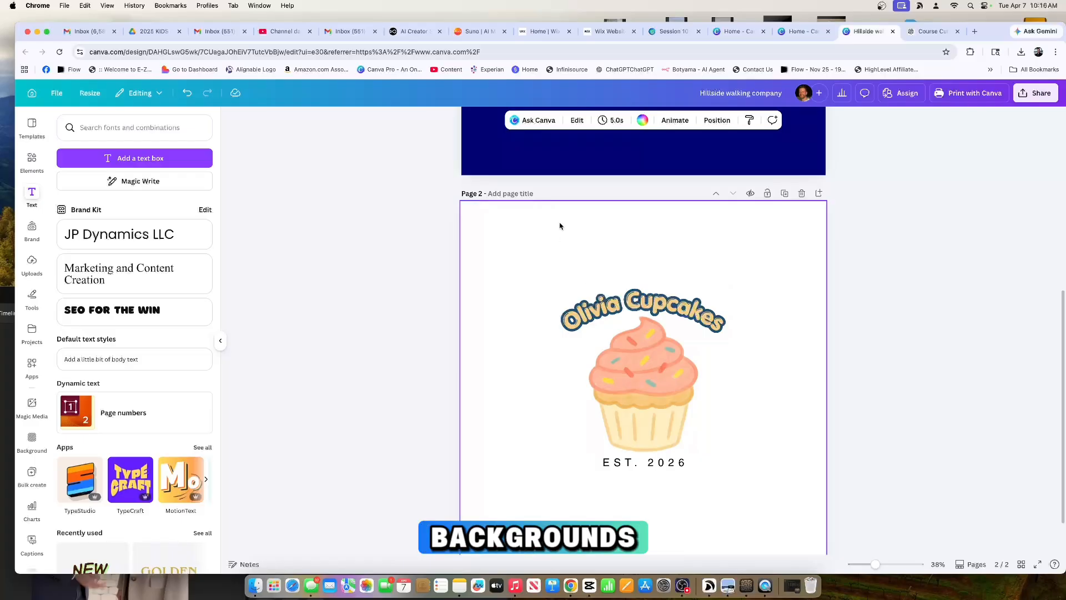
click(642, 121)
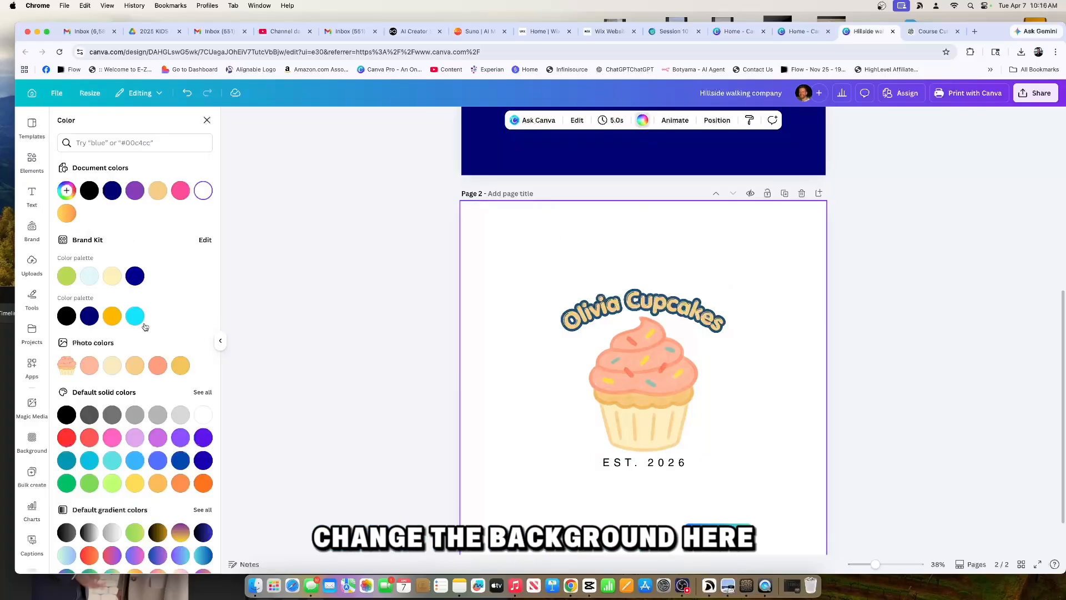
click(89, 277)
click(922, 312)
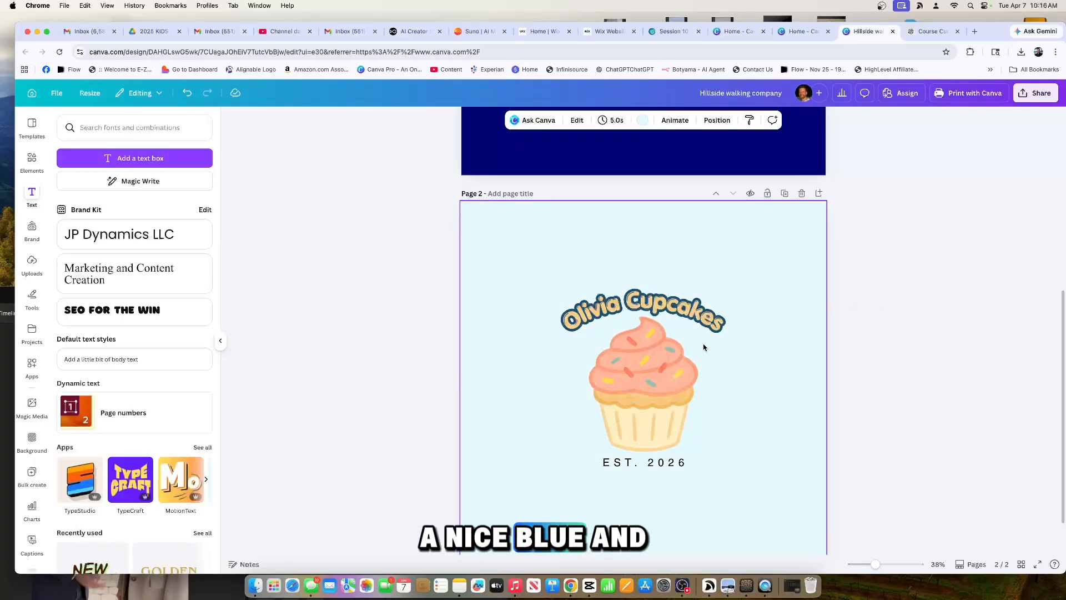
Select the Olivia Cupcakes text, cupcake and EST. 2026 together and enlarge them to fill most of page 2, centered.
drag(500, 250, 732, 491)
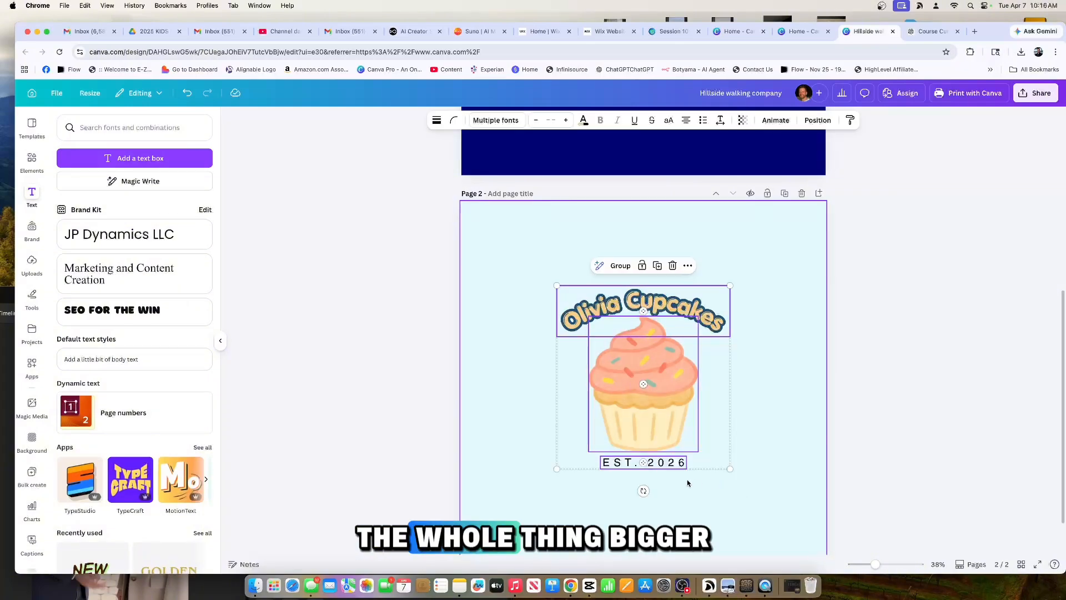
click(511, 237)
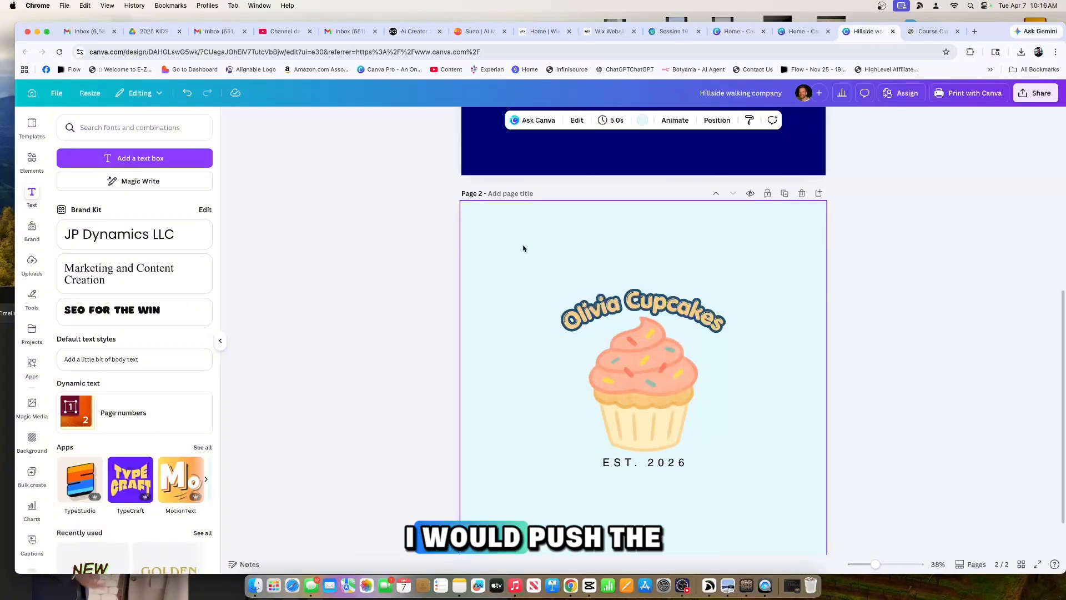
drag(527, 253, 770, 512)
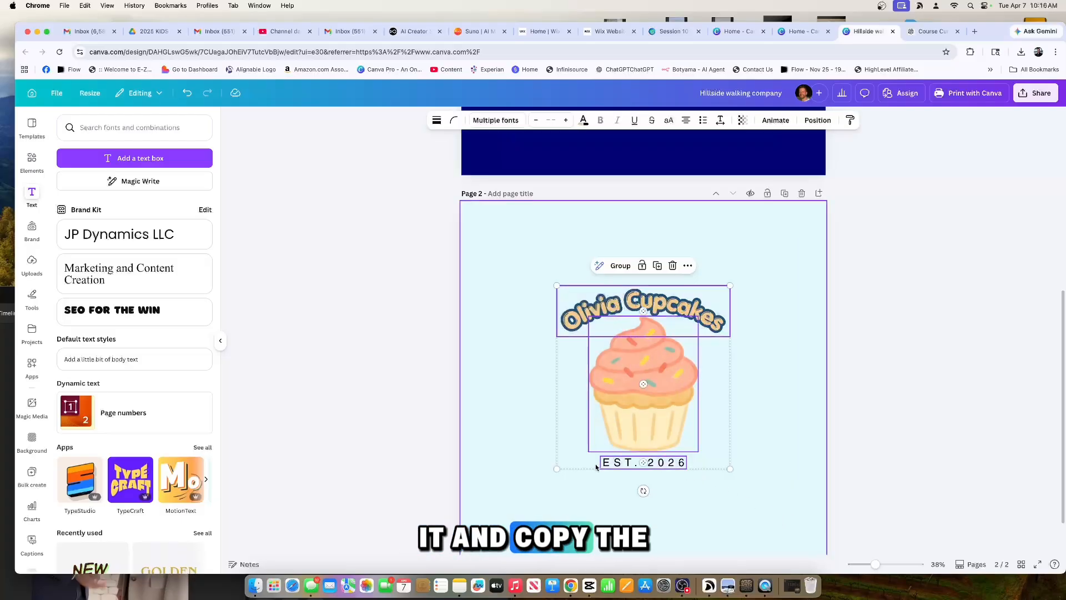
drag(556, 469, 619, 431)
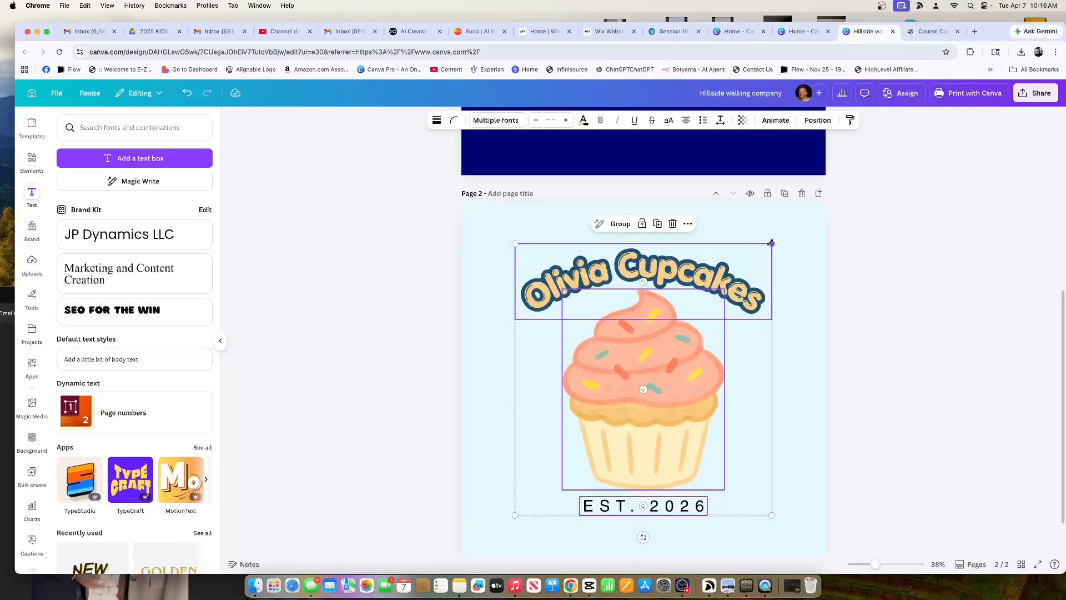
drag(772, 243, 804, 209)
drag(695, 246, 677, 266)
click(930, 281)
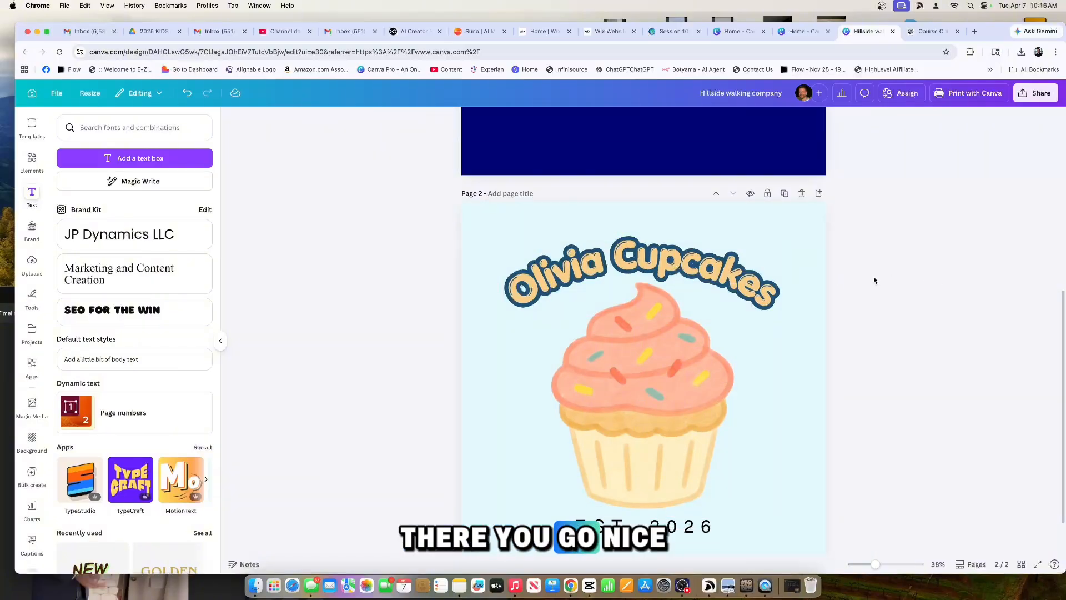
Select all elements of the Hillside Walking Company badge and enlarge them together to nearly fill page 1, centered.
scroll(875, 281, up, 6)
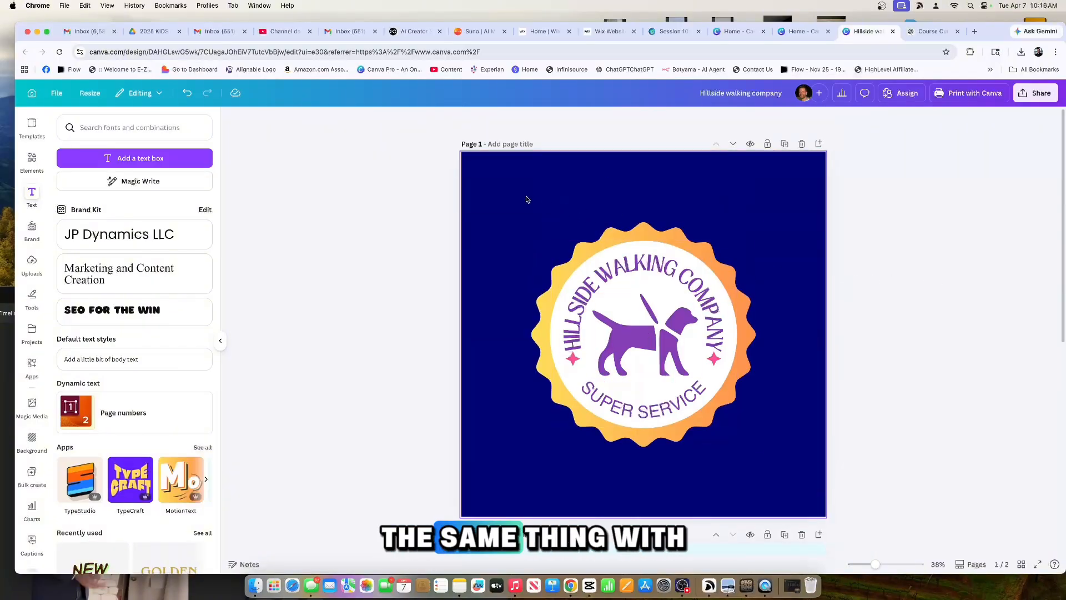
drag(527, 200, 778, 419)
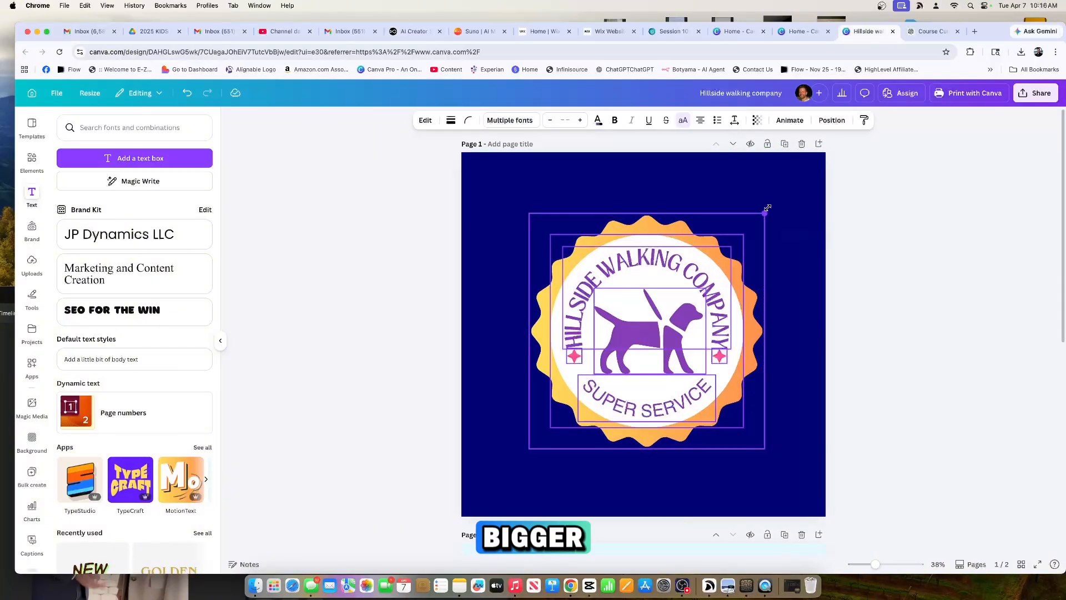
drag(767, 207, 796, 171)
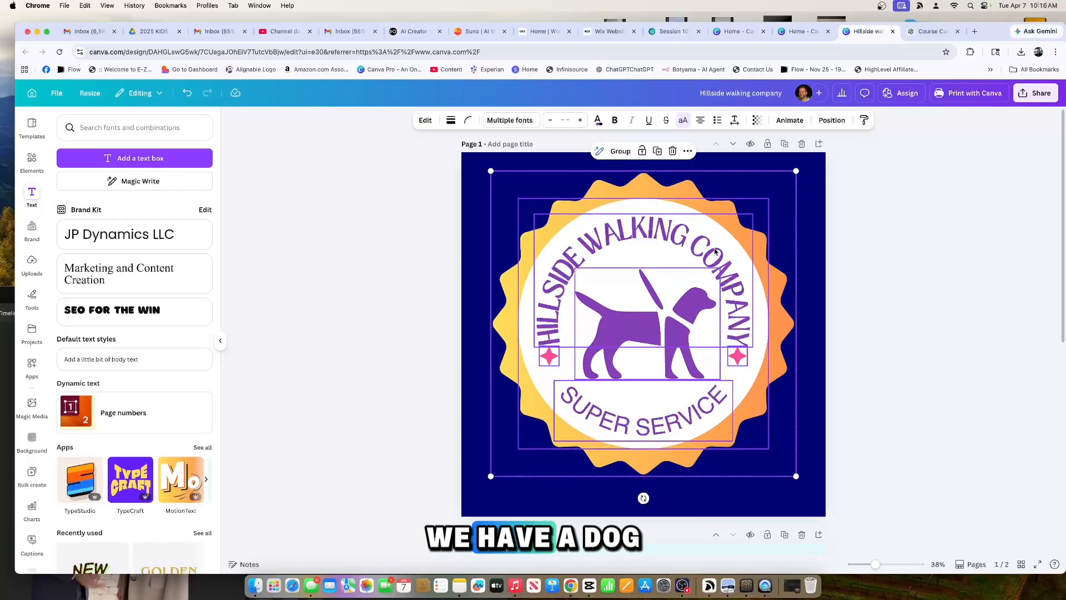
scroll(715, 258, down, 10)
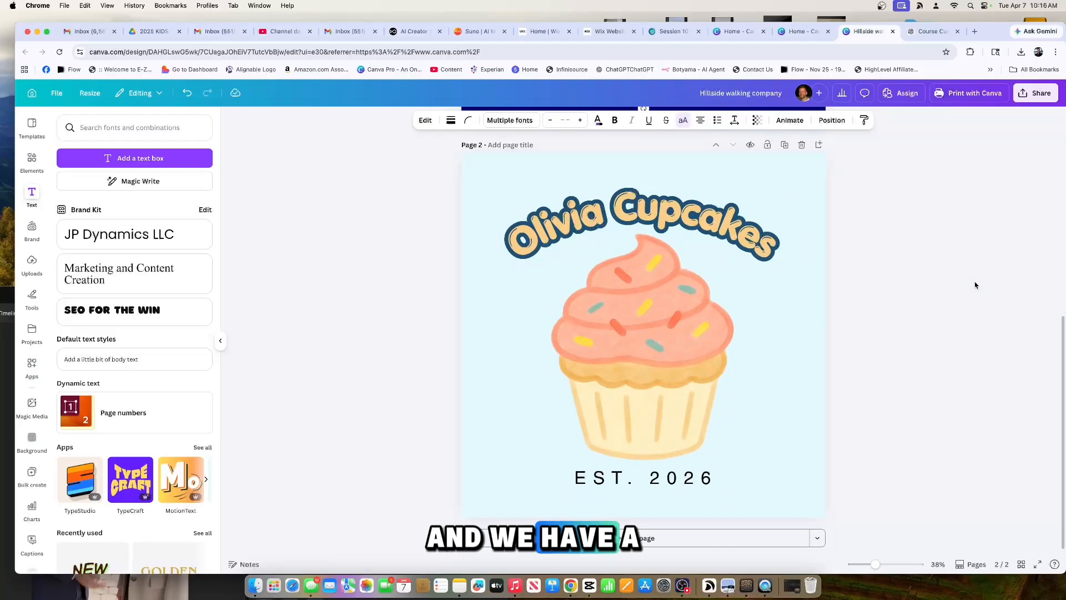
click(936, 294)
scroll(518, 186, up, 10)
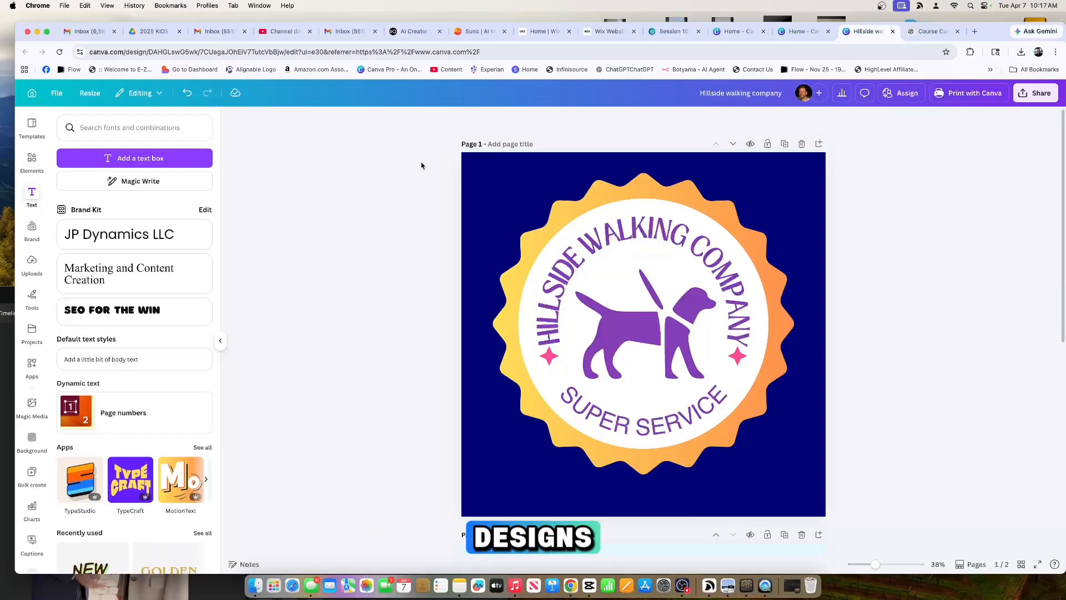
drag(373, 149, 662, 324)
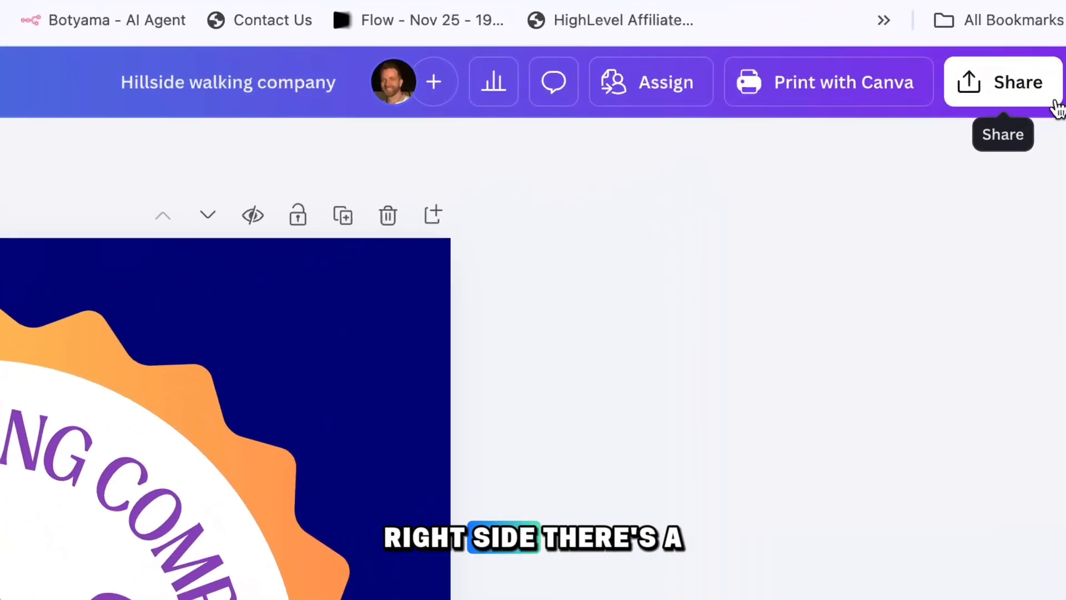
Open the design's download settings, try JPG as the file type and settle on PNG.
click(1032, 87)
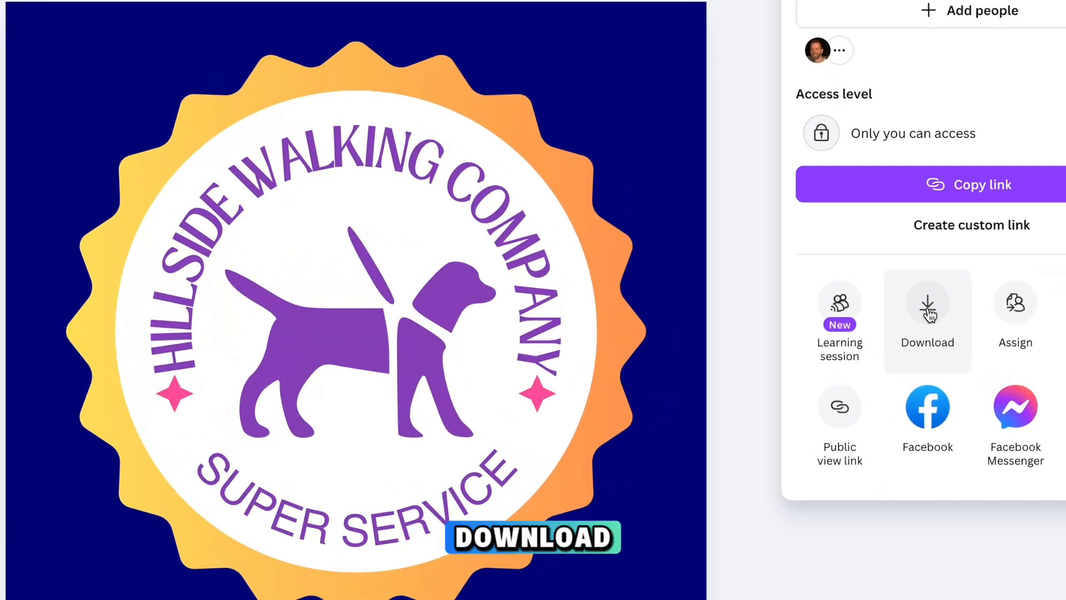
click(928, 311)
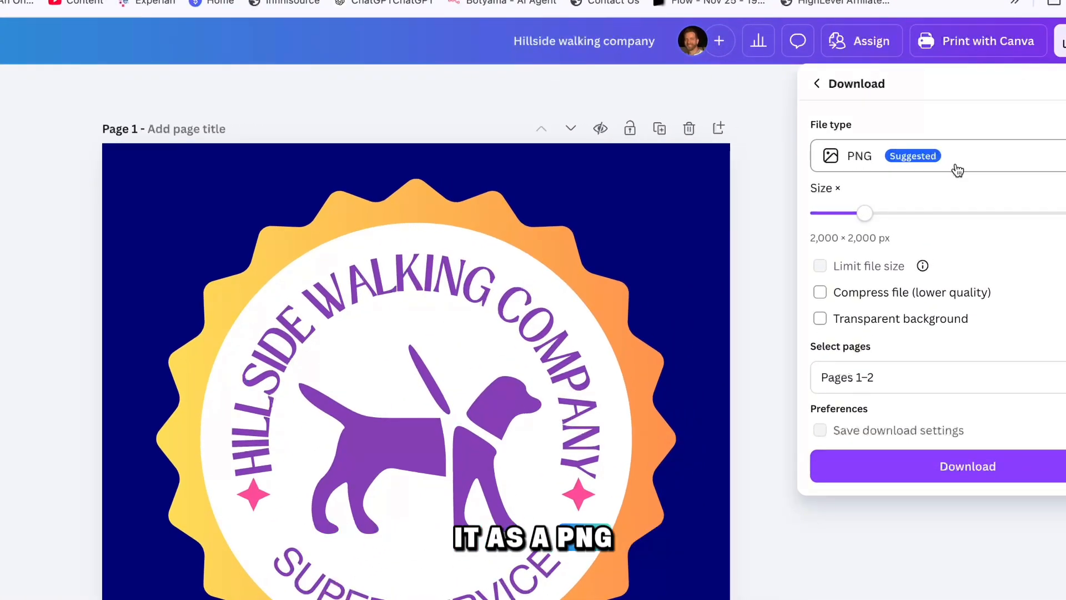
click(958, 169)
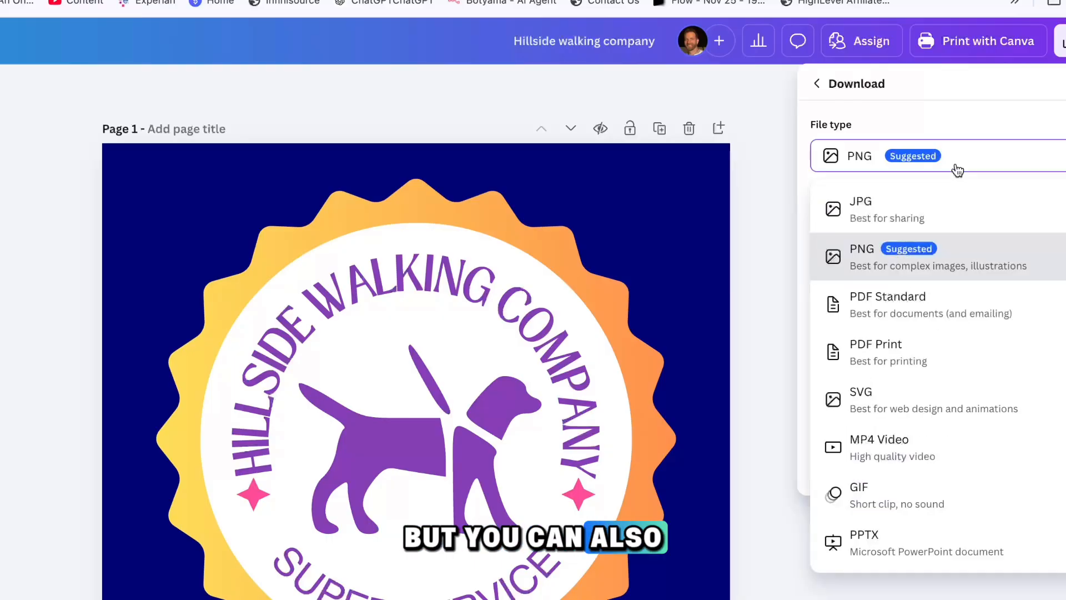
click(904, 215)
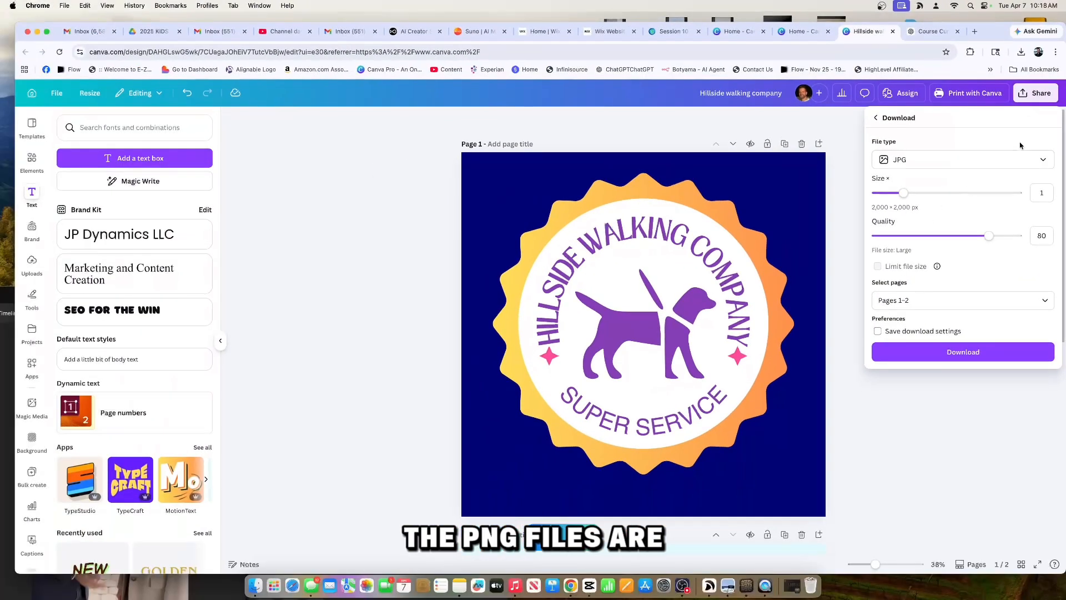
click(905, 156)
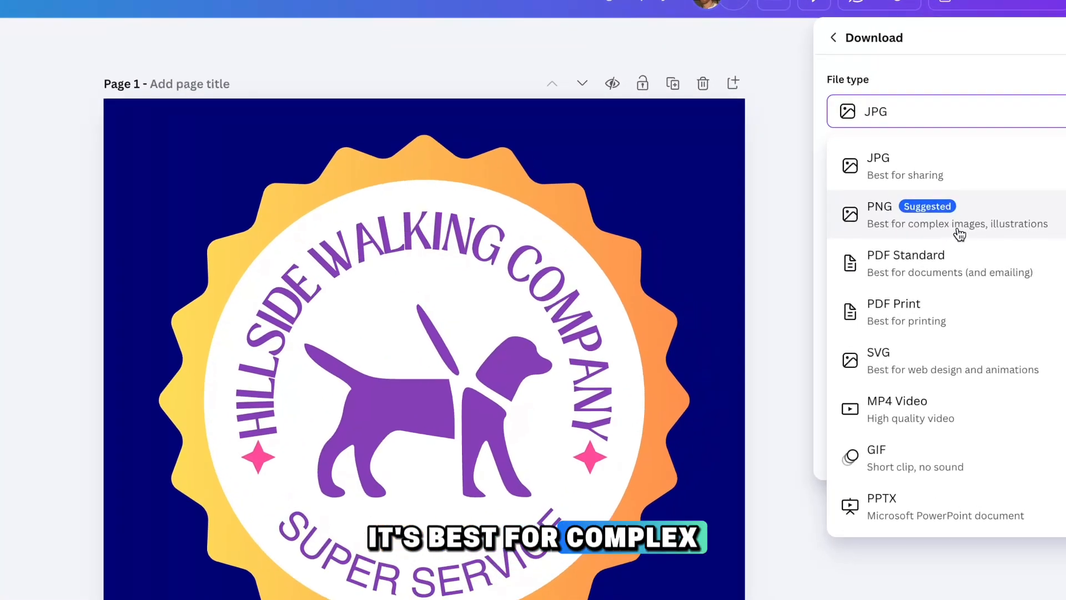
click(961, 224)
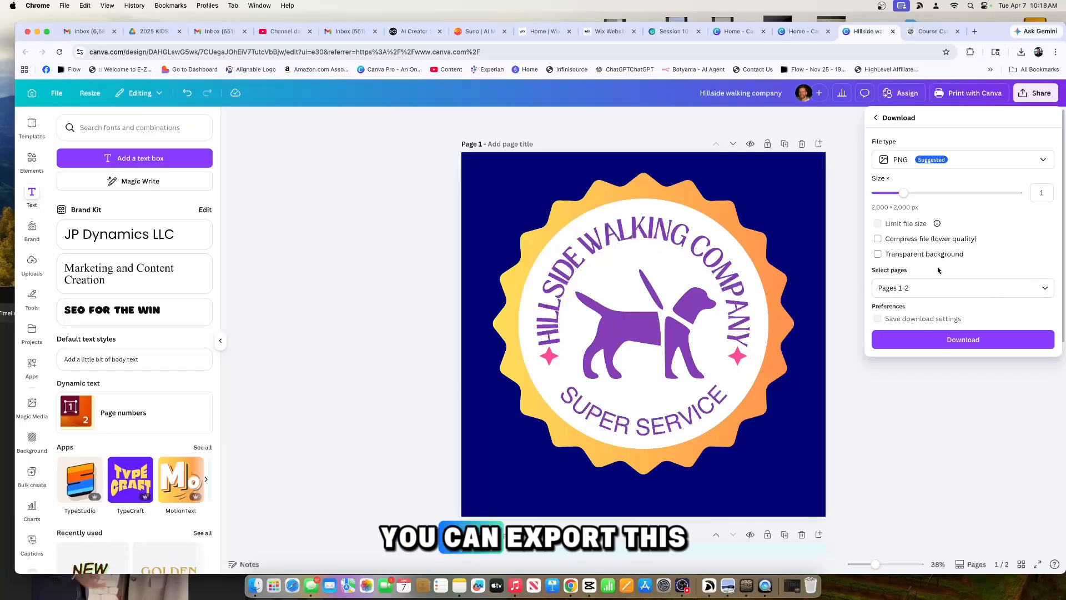
Download only the current page (Page 1) as a PNG with a transparent background.
click(878, 255)
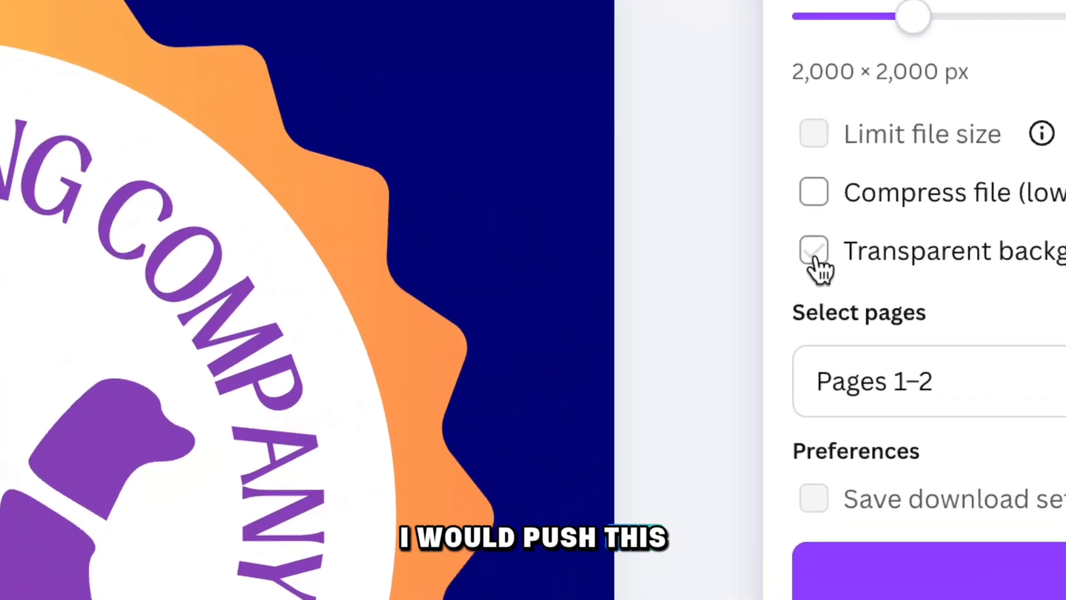
click(814, 256)
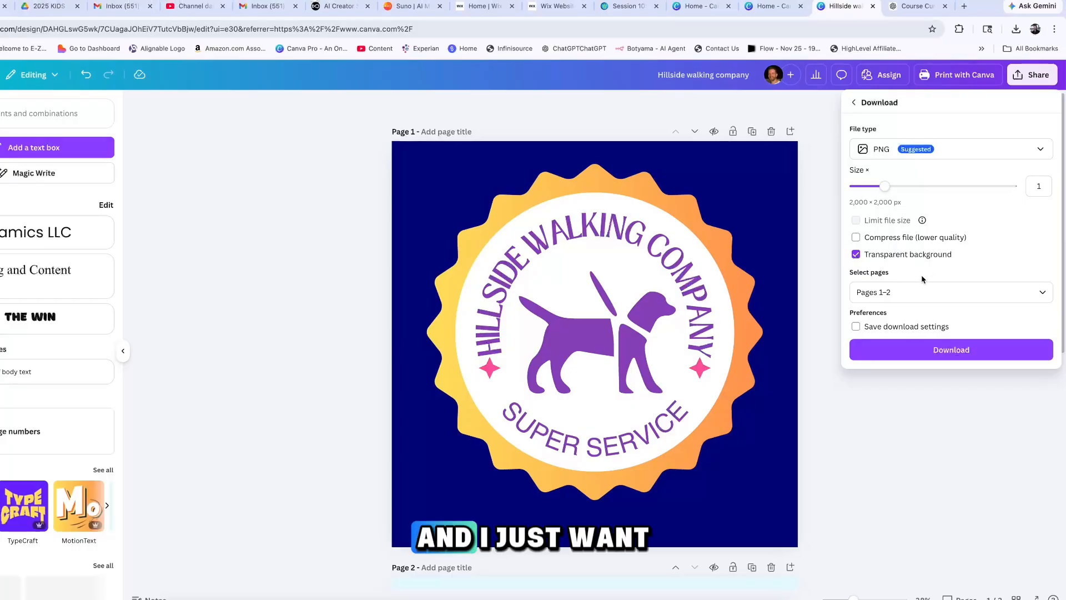
click(1044, 294)
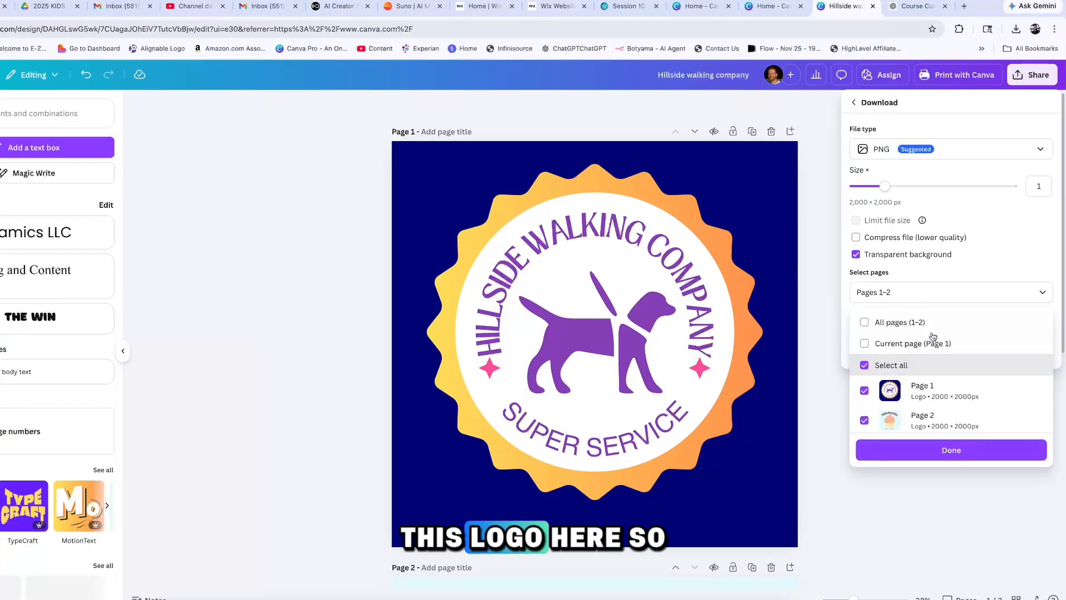
click(865, 344)
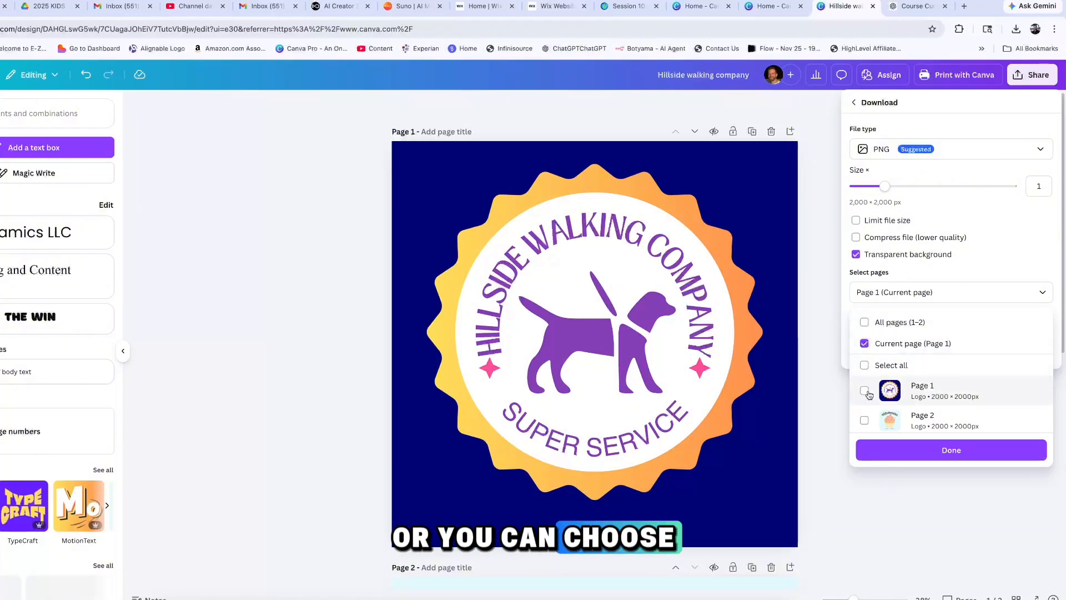
click(982, 454)
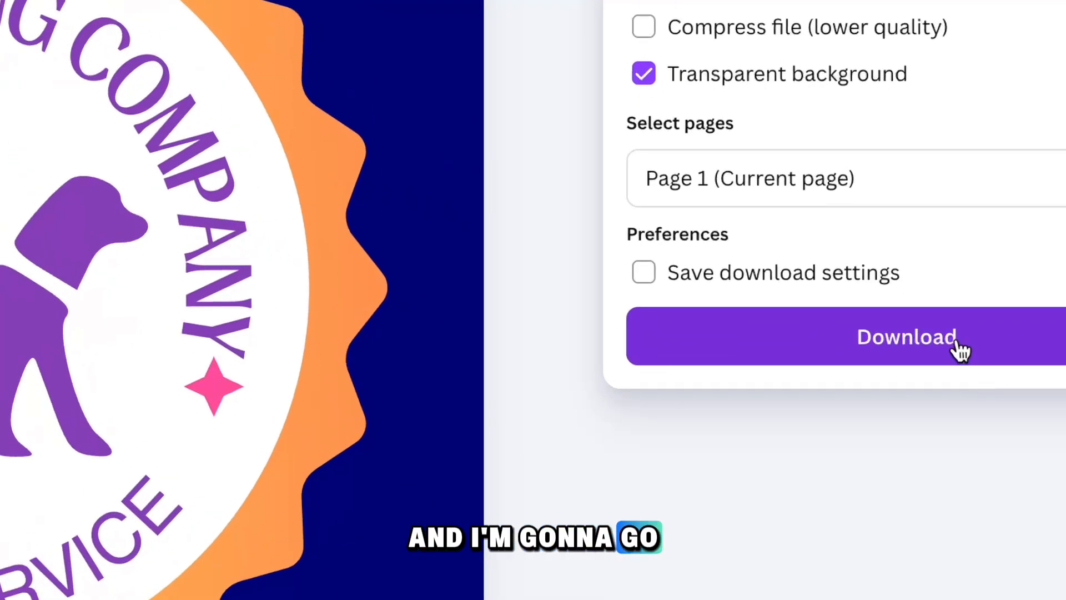
click(968, 351)
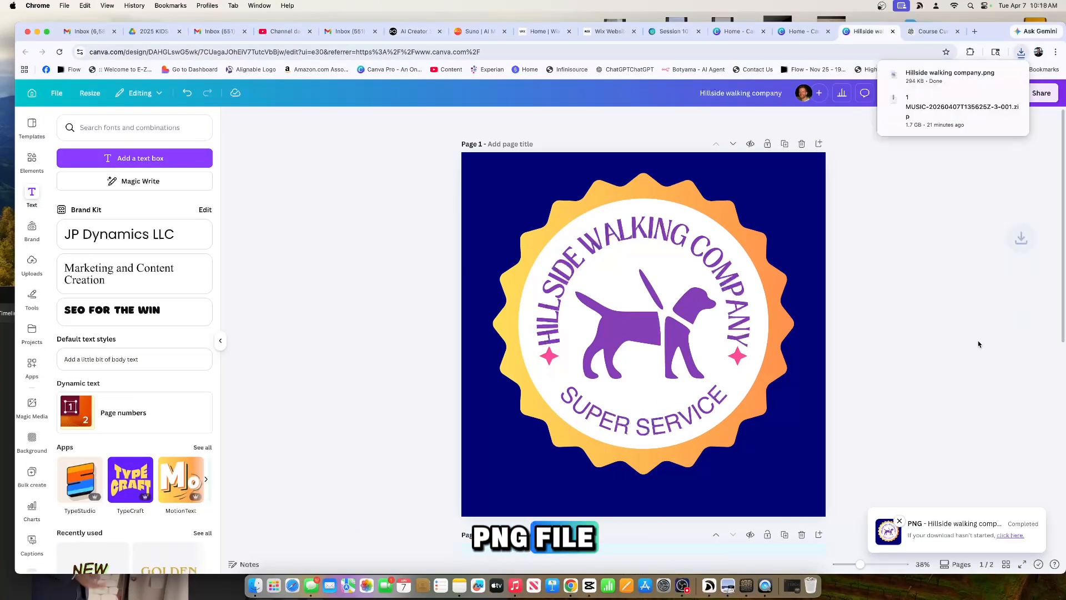
Open the downloaded Hillside walking company.png from the Downloads folder to check its transparency, and close the preview and folder.
click(1021, 52)
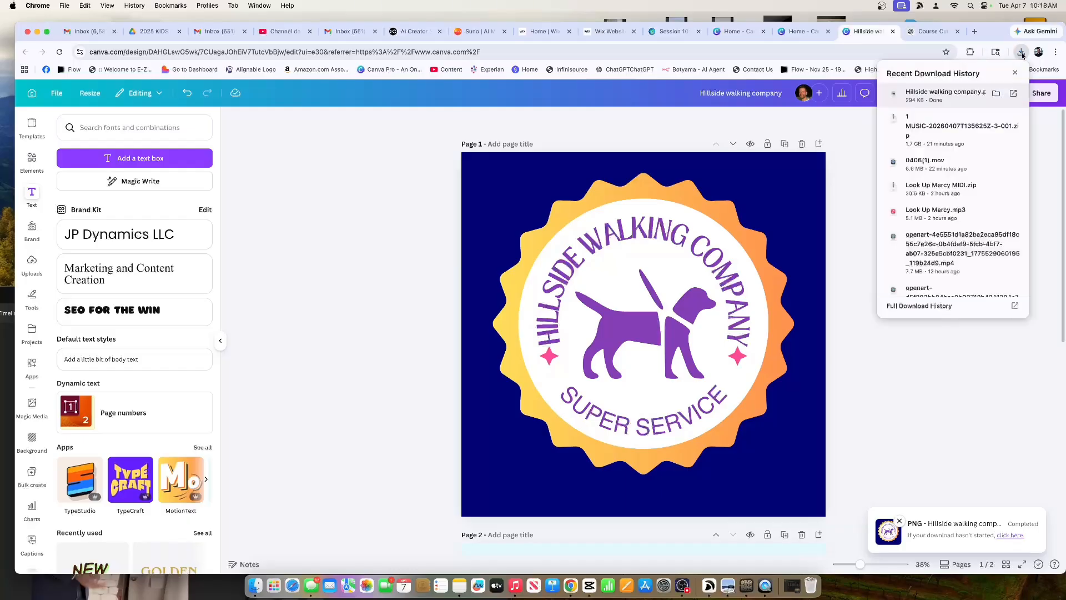
click(997, 94)
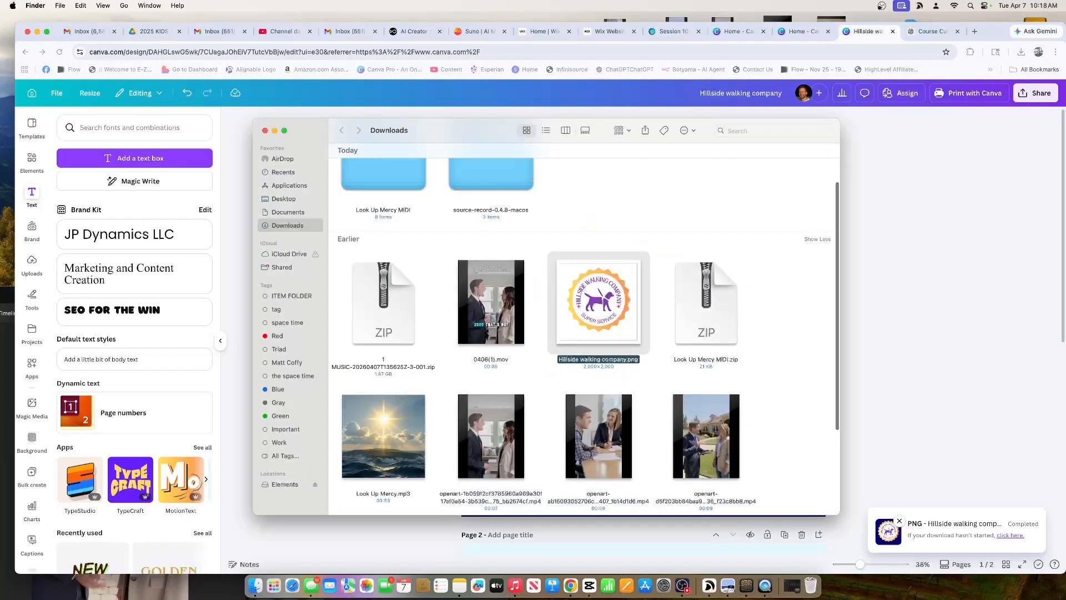
double_click(605, 306)
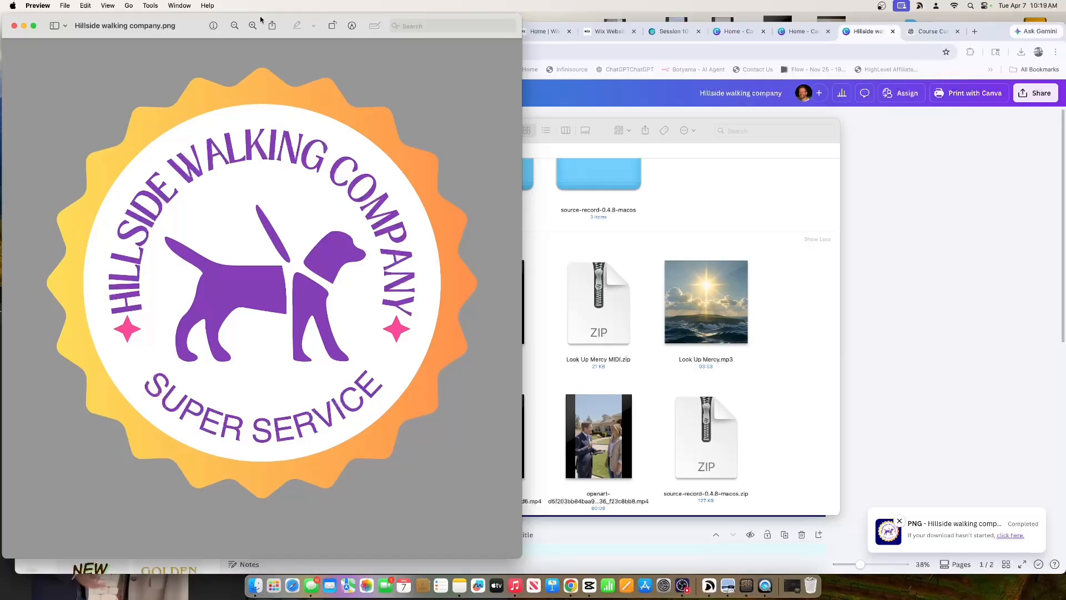
drag(260, 20, 294, 26)
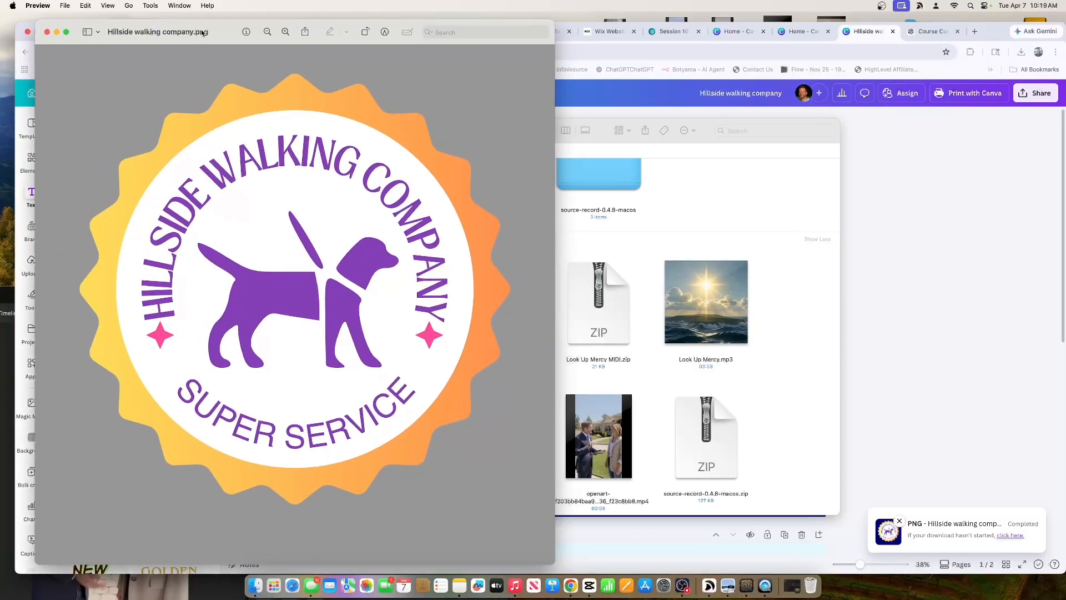
click(47, 34)
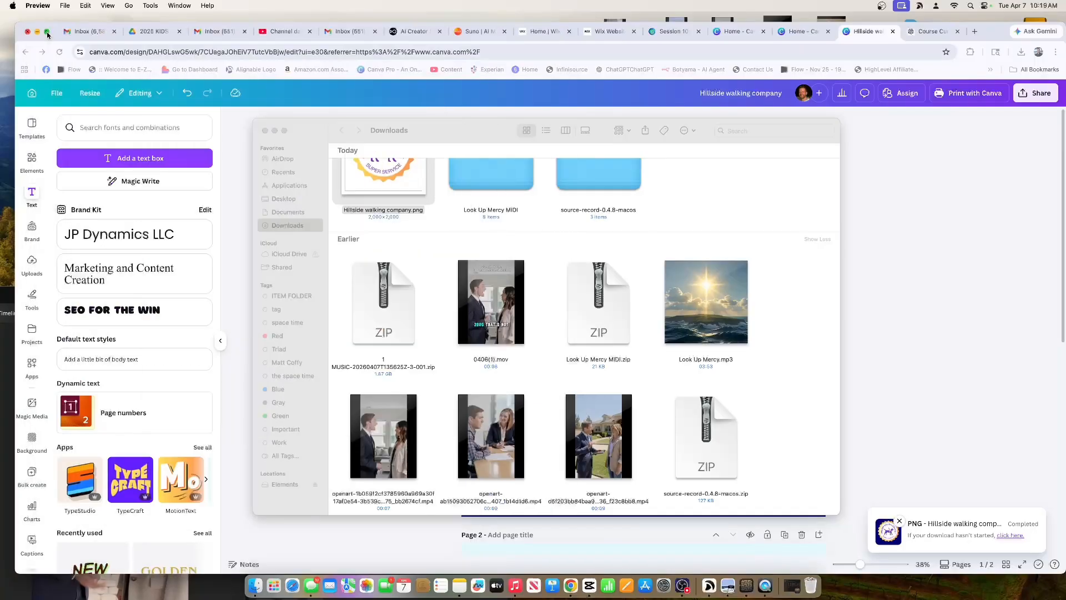
click(266, 131)
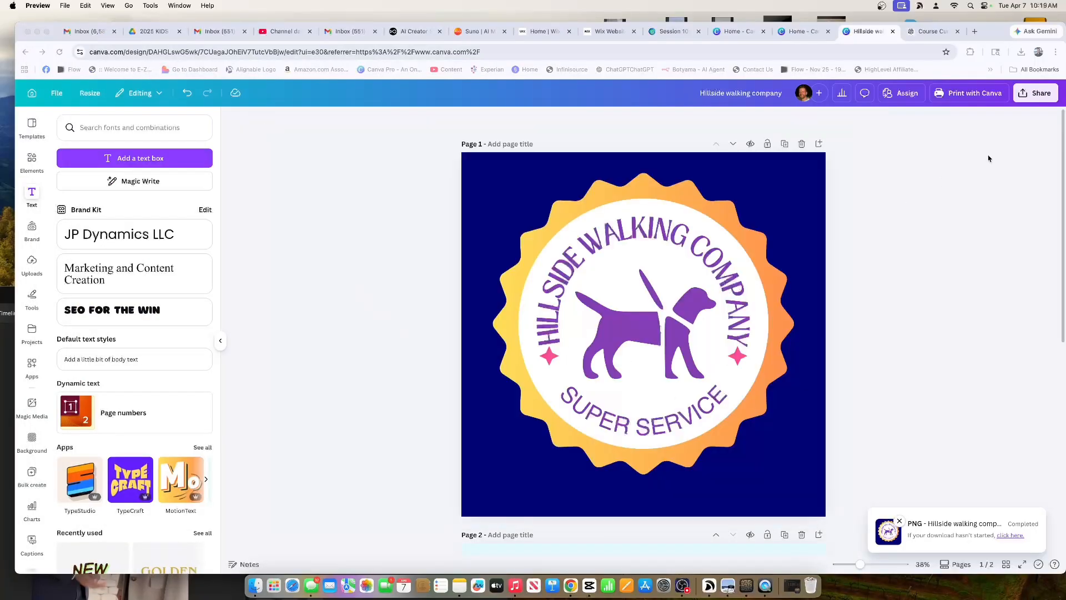
Download the current page (Page 1) as a PNG with the transparent background option turned off.
click(1044, 99)
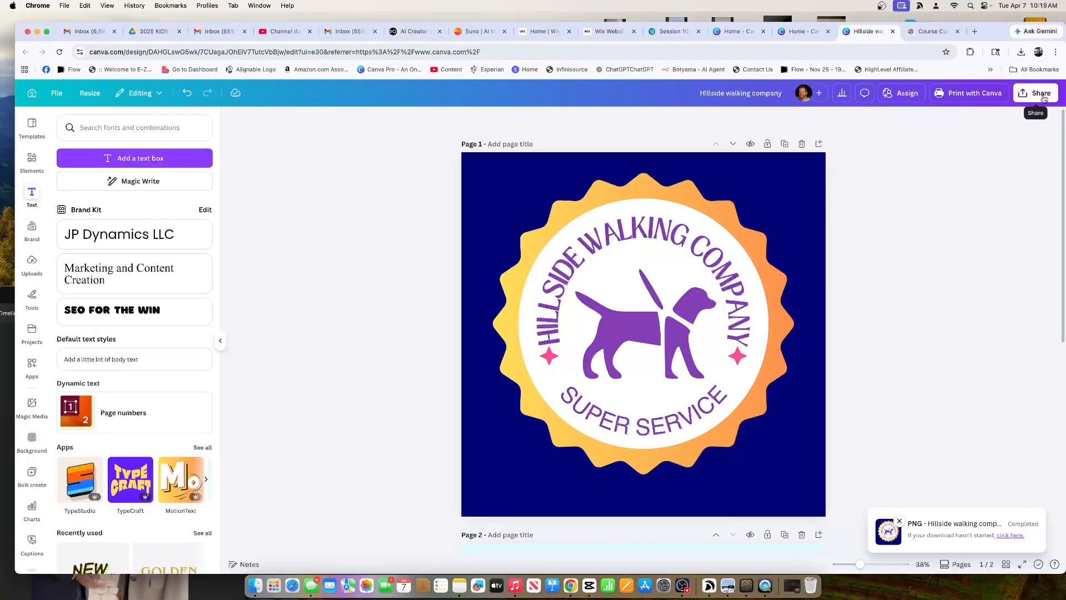
click(1044, 99)
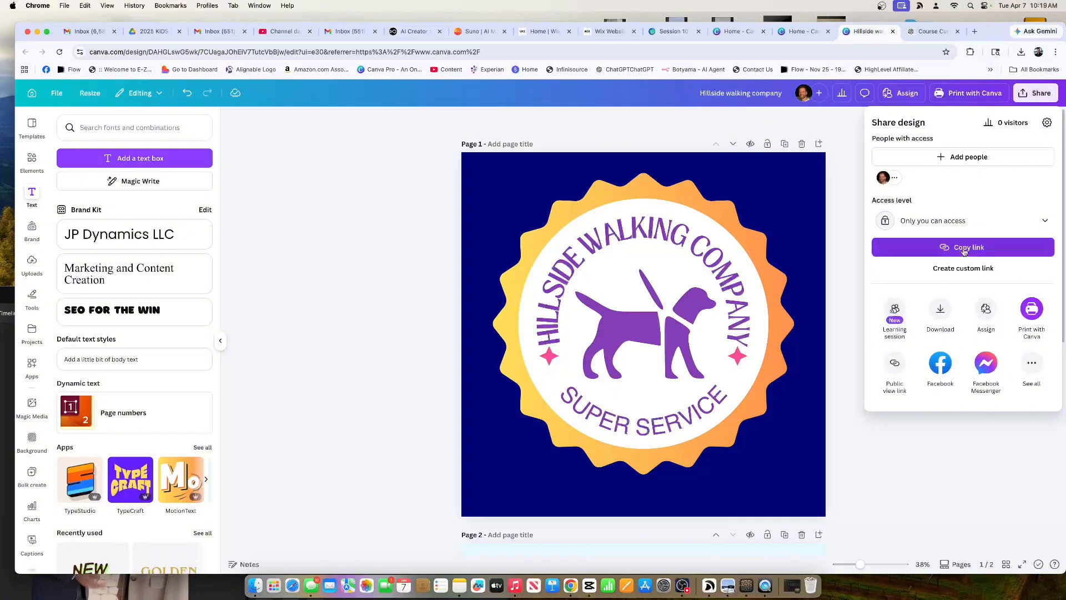
click(941, 310)
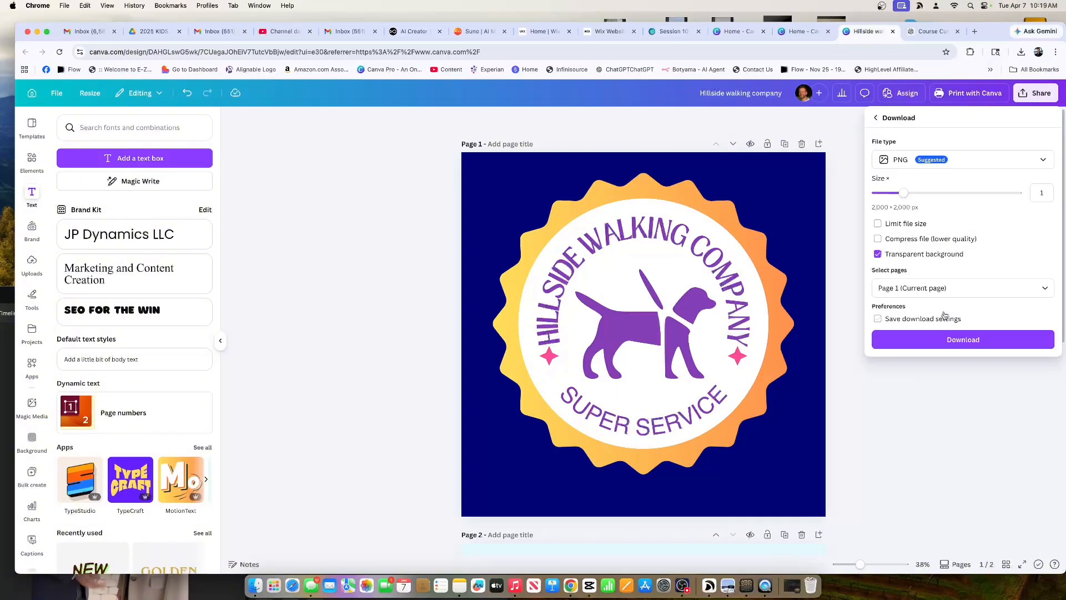
click(878, 255)
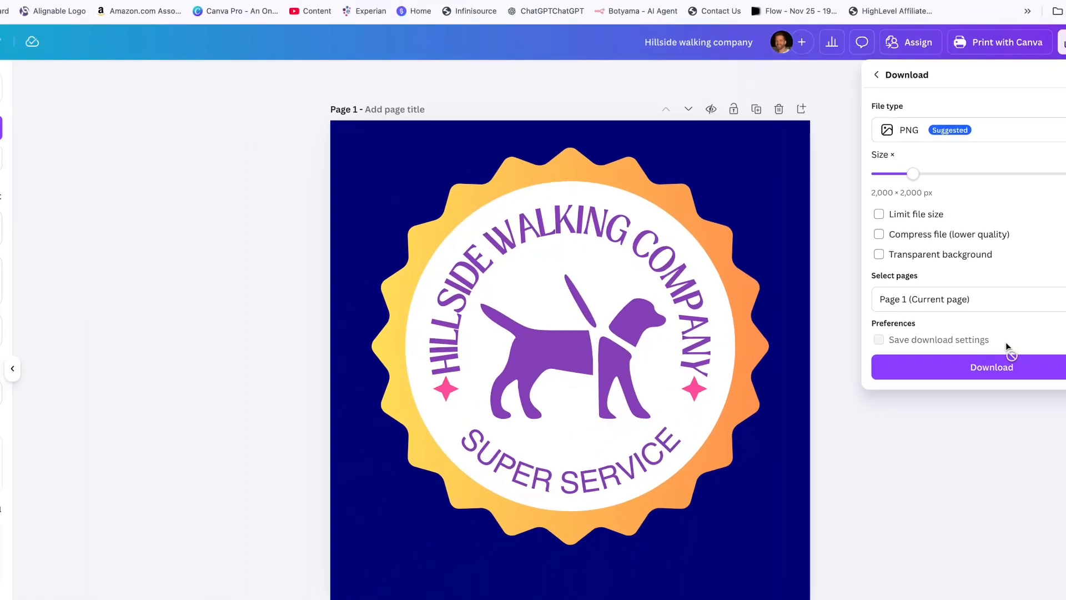
click(993, 367)
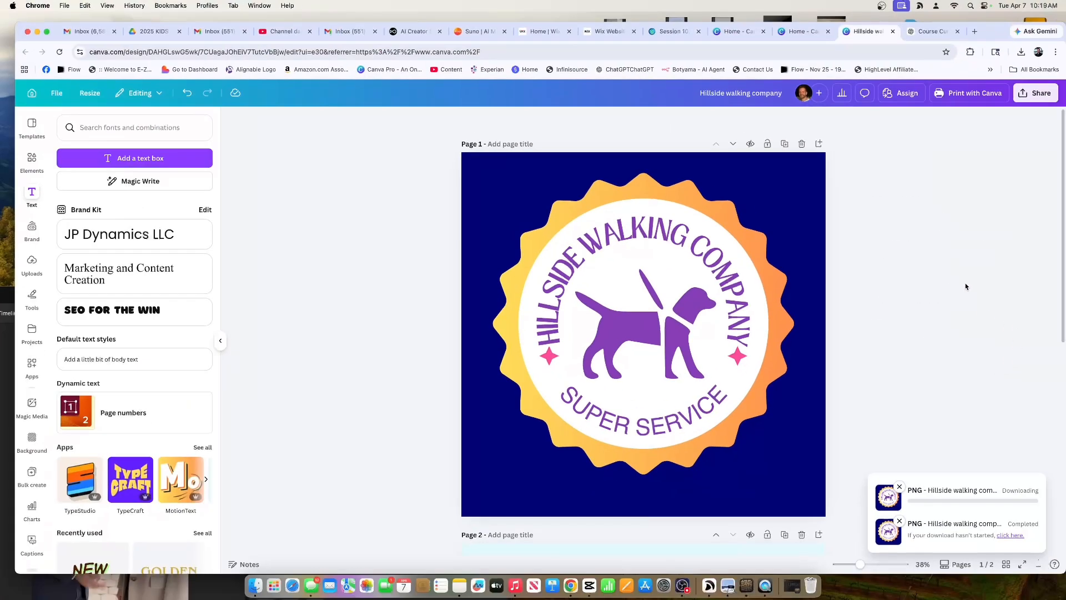
Show the downloaded badge file in the Downloads folder, inspect the Hillside walking company.png preview, and close both windows.
click(1022, 53)
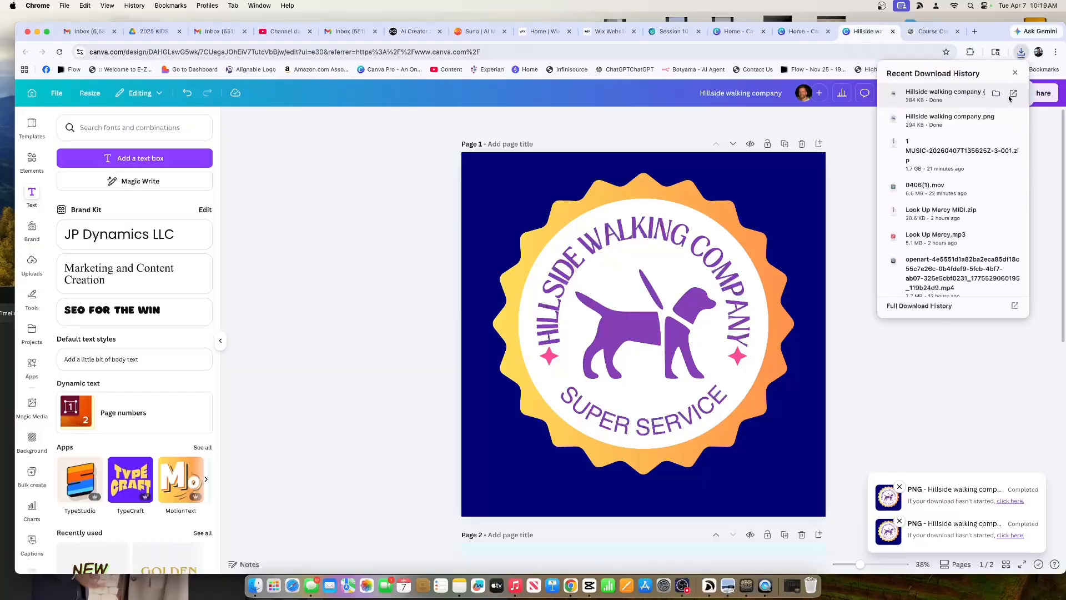
click(997, 93)
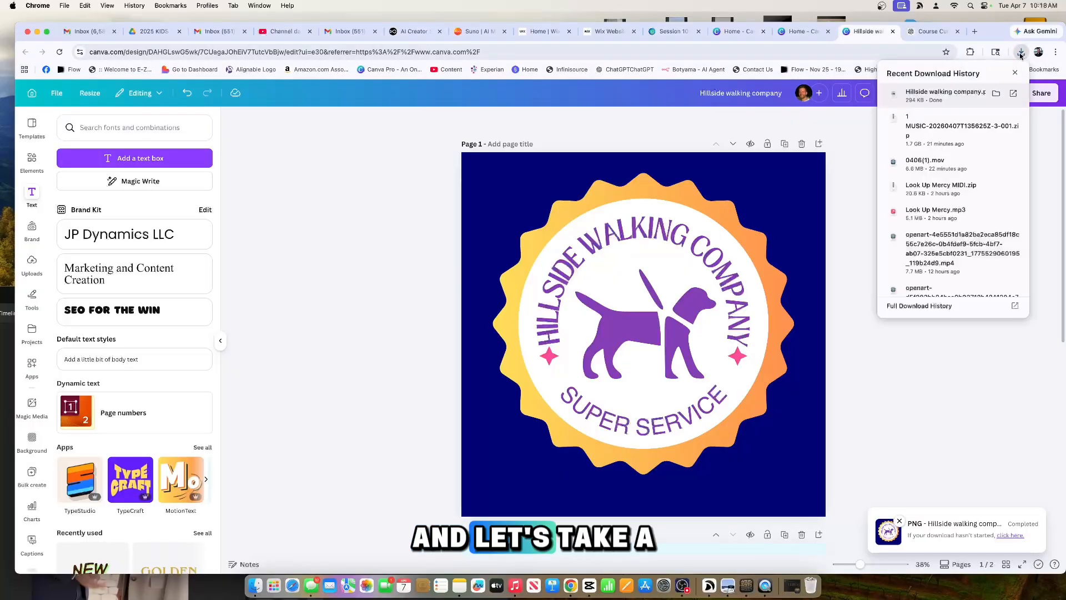
click(996, 94)
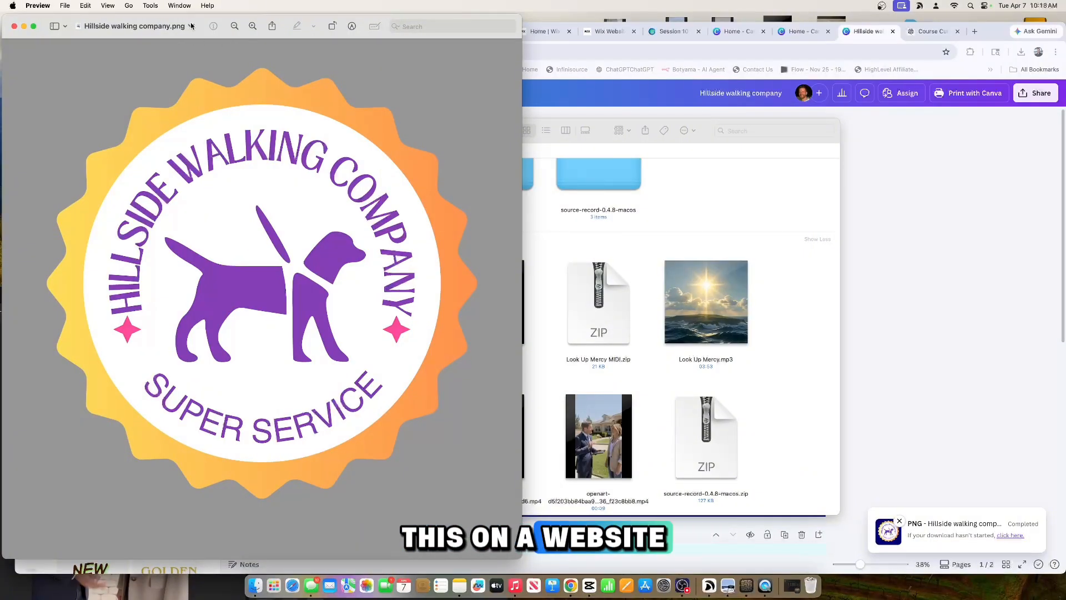
drag(256, 21, 289, 26)
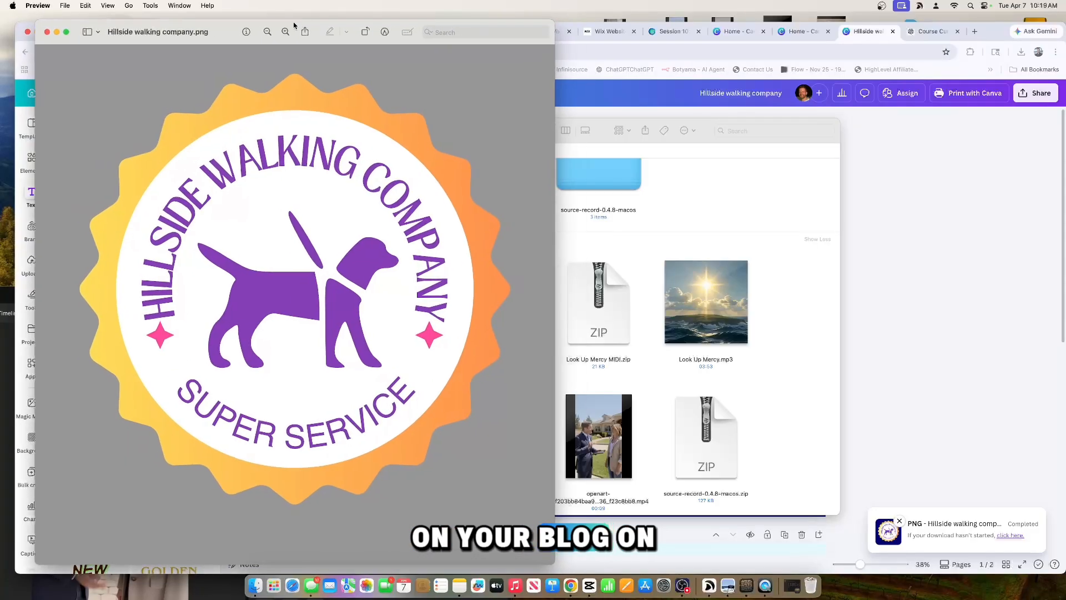
click(47, 31)
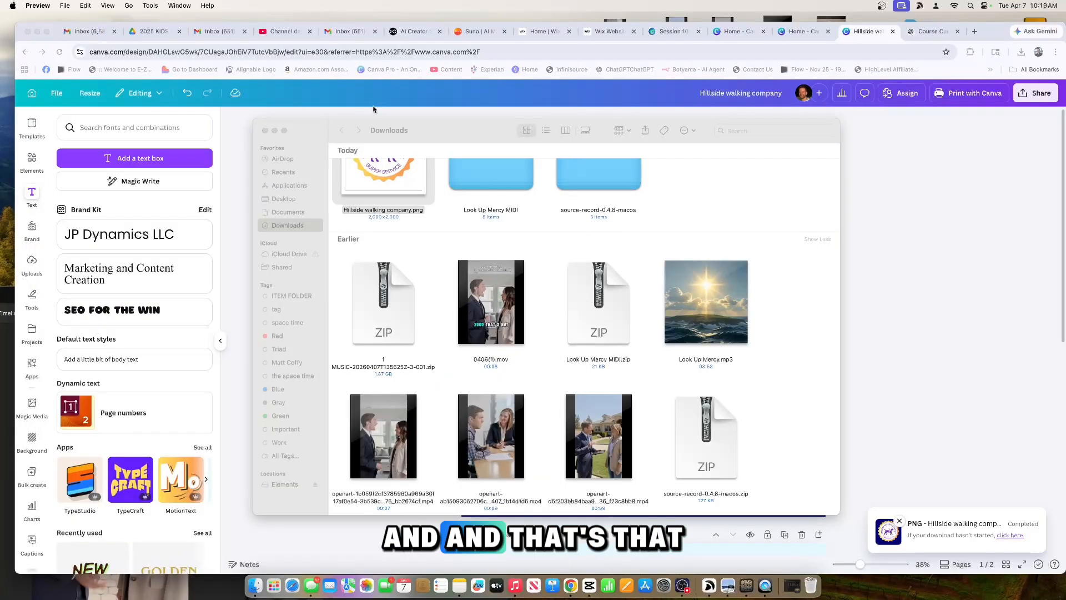
click(265, 131)
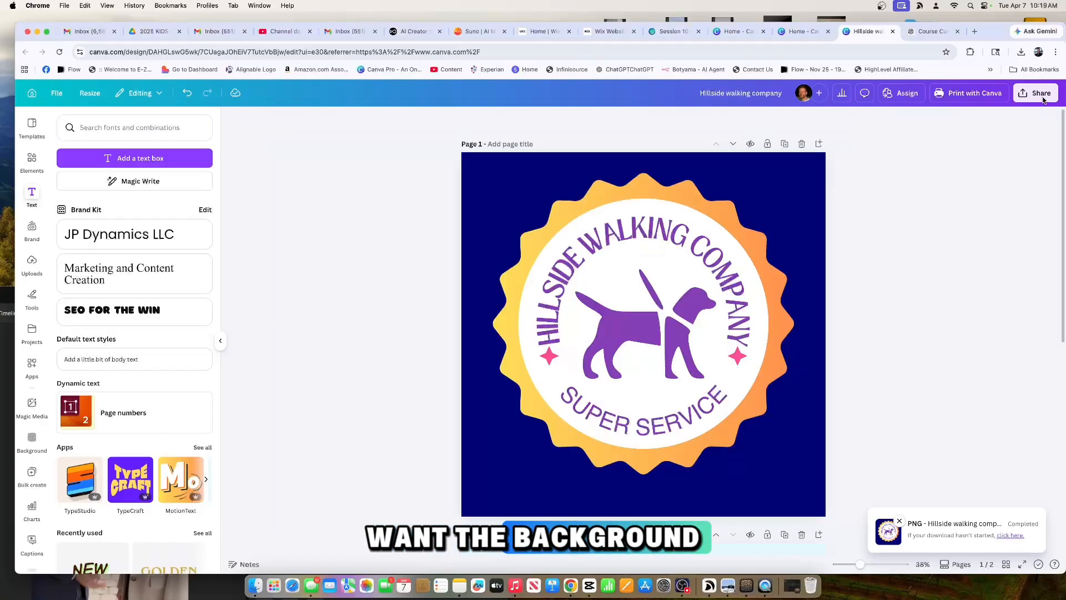
Export Page 1 as a PNG that keeps its dark blue background, and return from the Downloads folder to the design.
click(1042, 96)
click(946, 313)
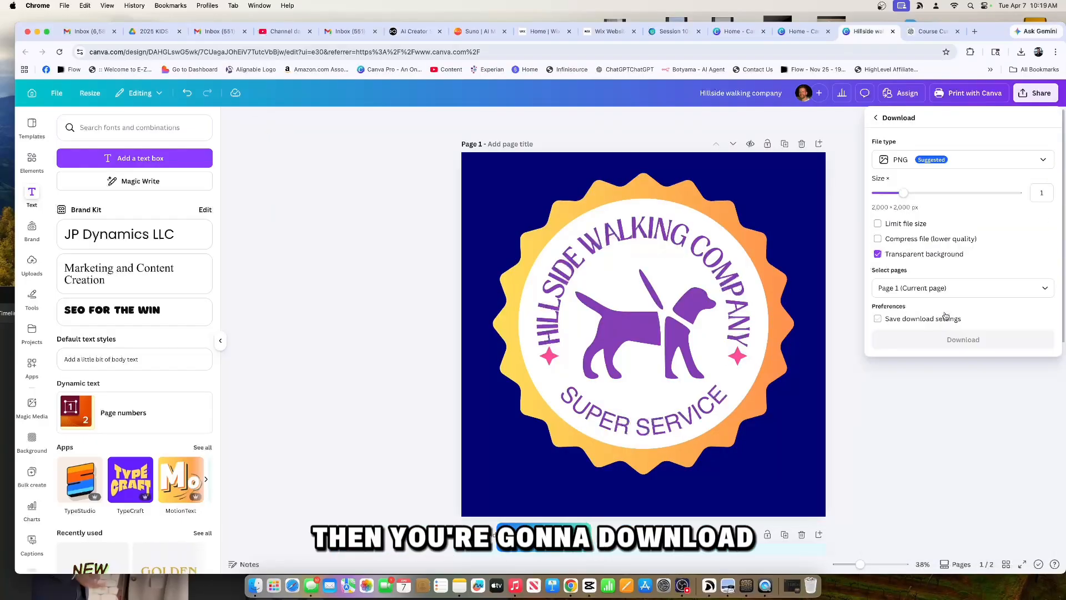
click(878, 255)
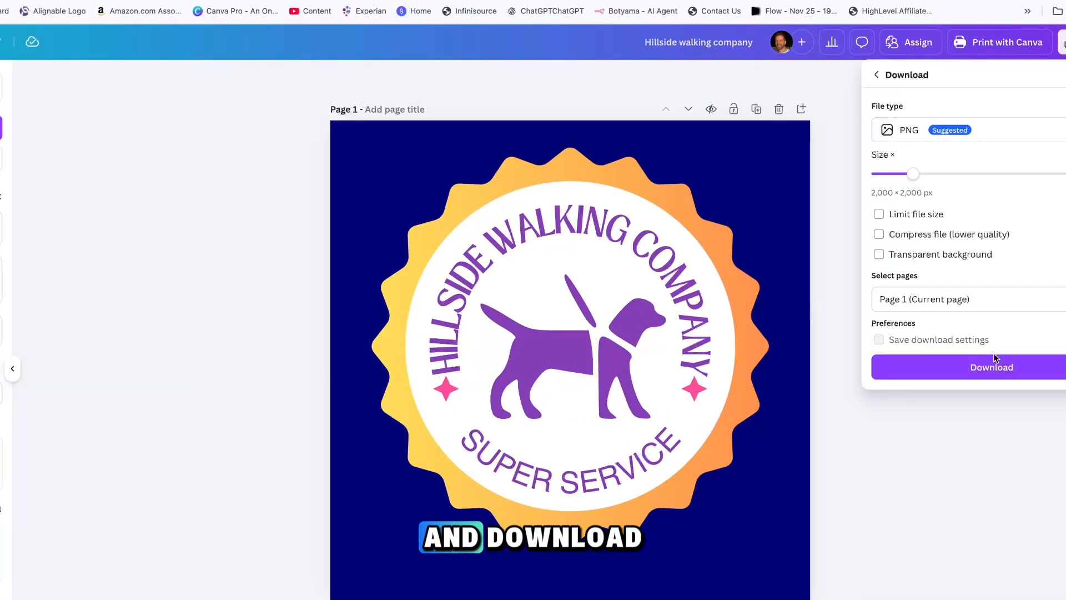
click(996, 359)
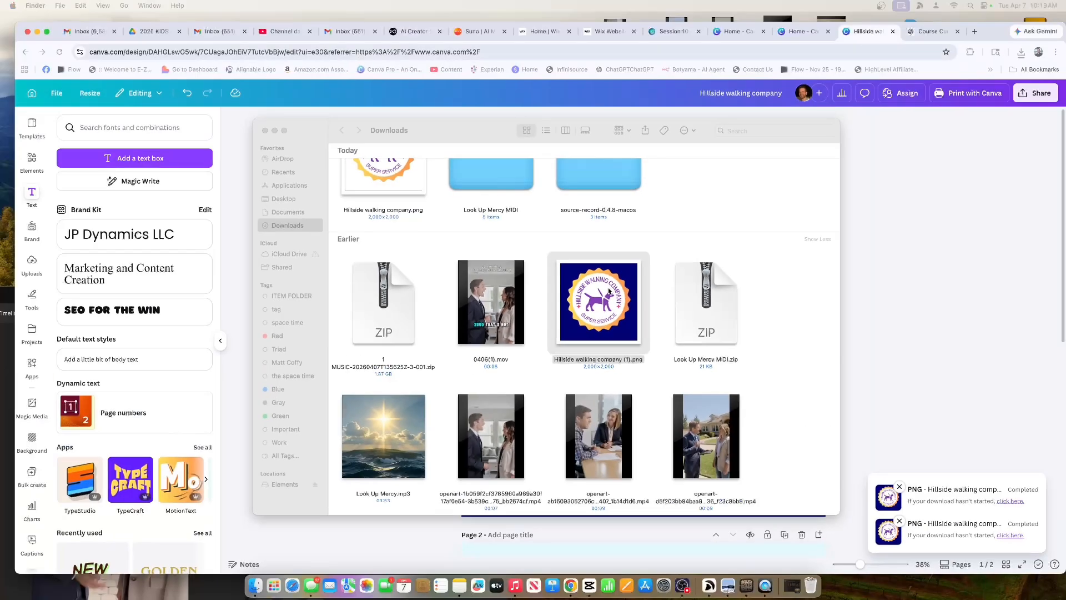
click(970, 249)
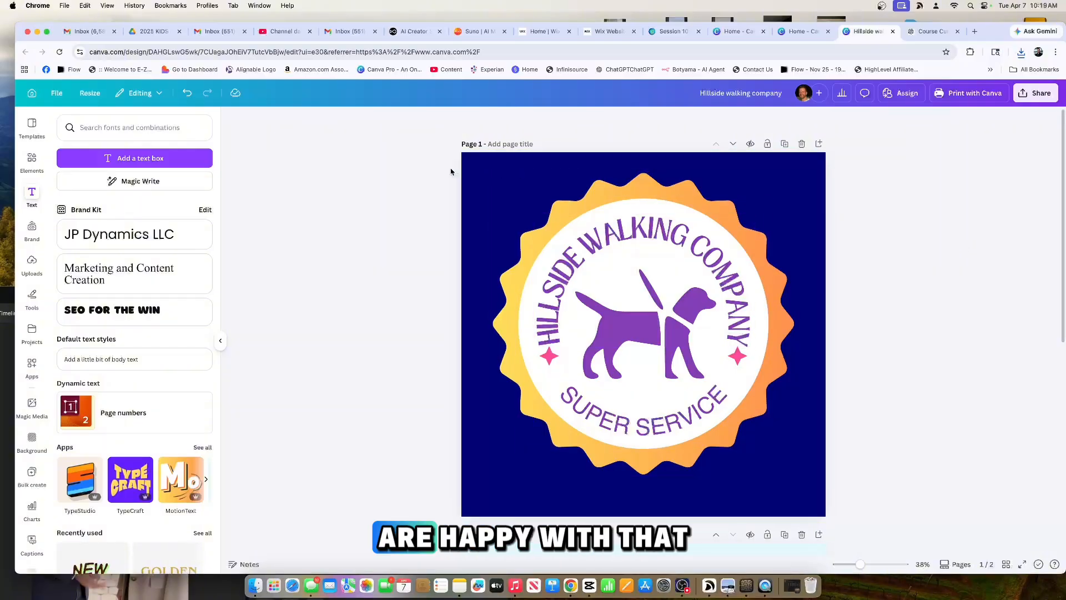
Add two blank pages, Page 3 and Page 4, after the Olivia Cupcakes page.
scroll(662, 302, down, 1)
scroll(662, 303, down, 10)
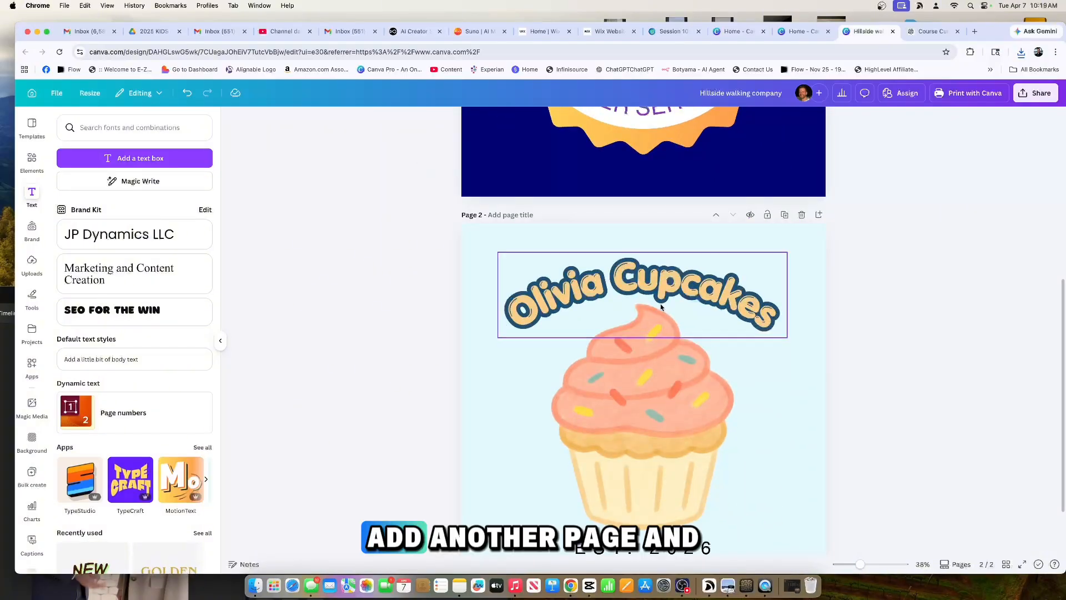
click(655, 538)
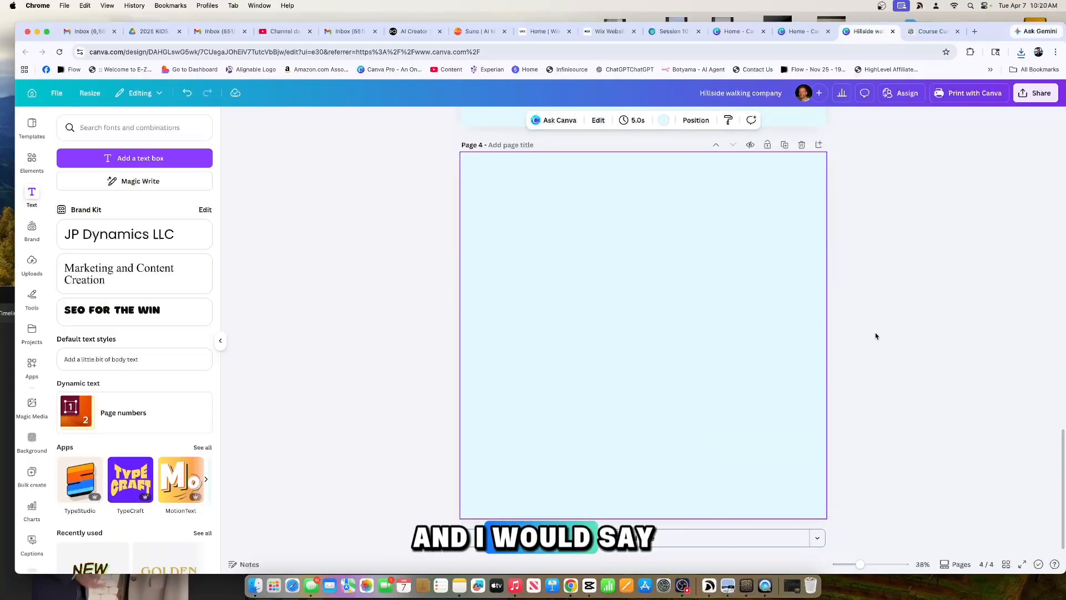
scroll(775, 316, up, 20)
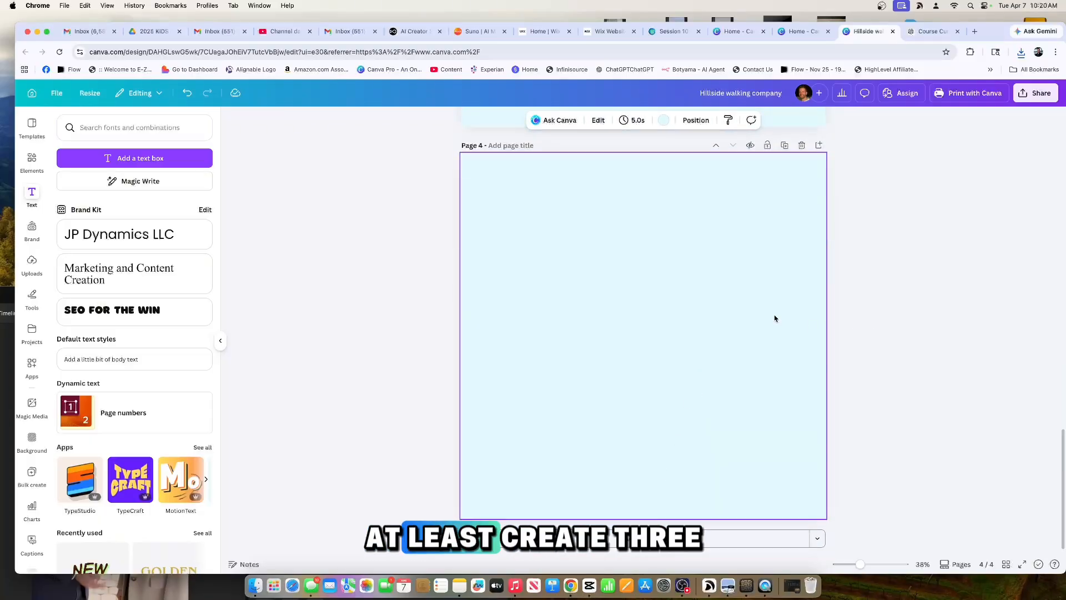